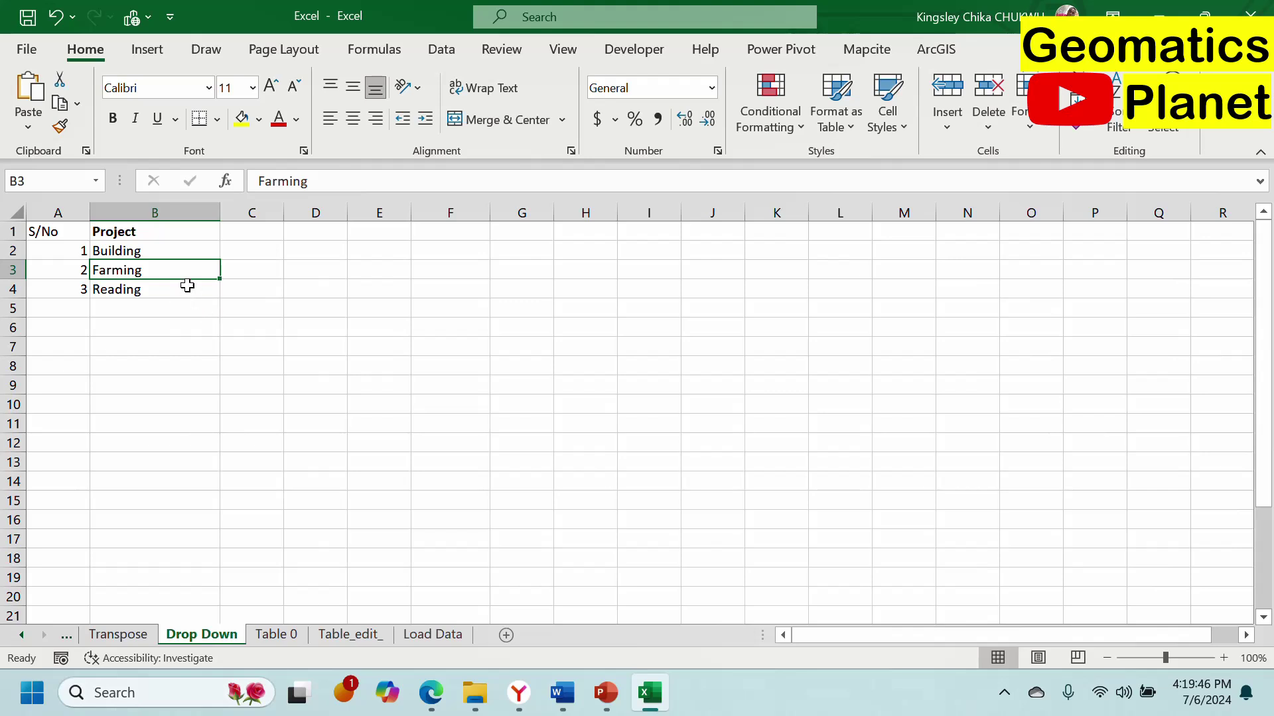
left_click(145, 252)
left_click(142, 271)
left_click(142, 292)
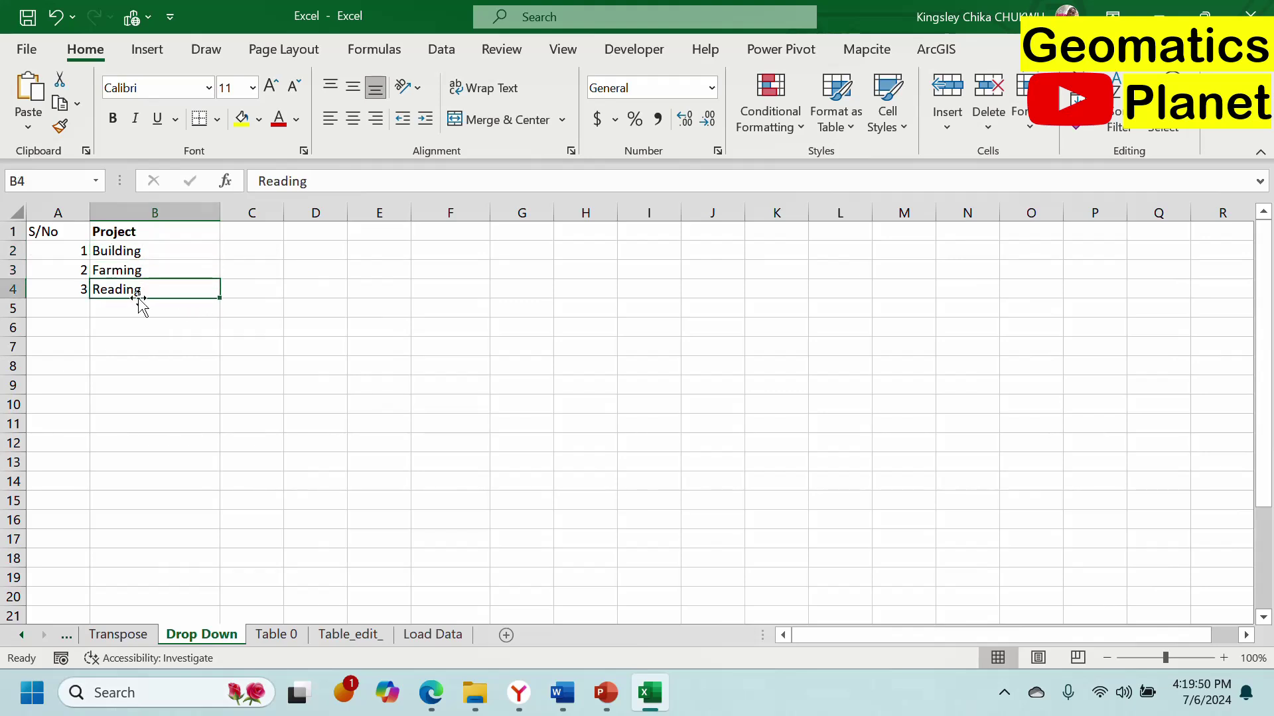
Enter serial number 4 in cell A5.
left_click(77, 306)
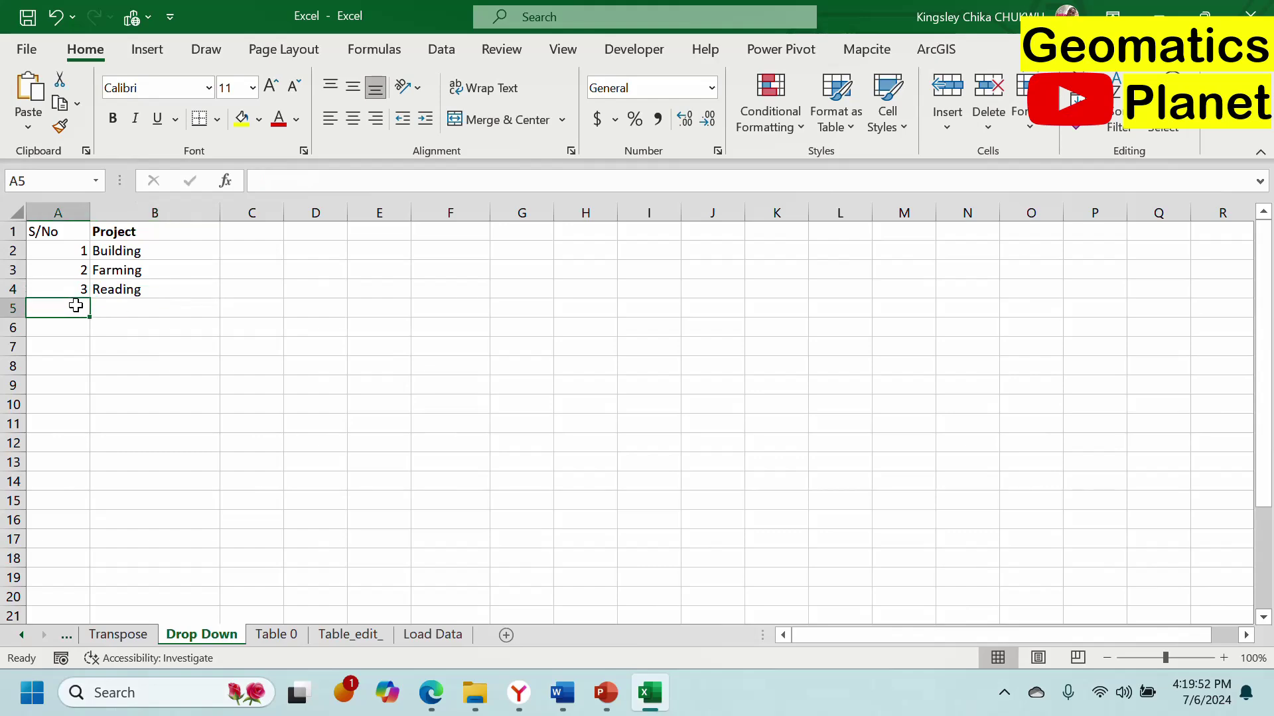
double_click(78, 306)
type("4")
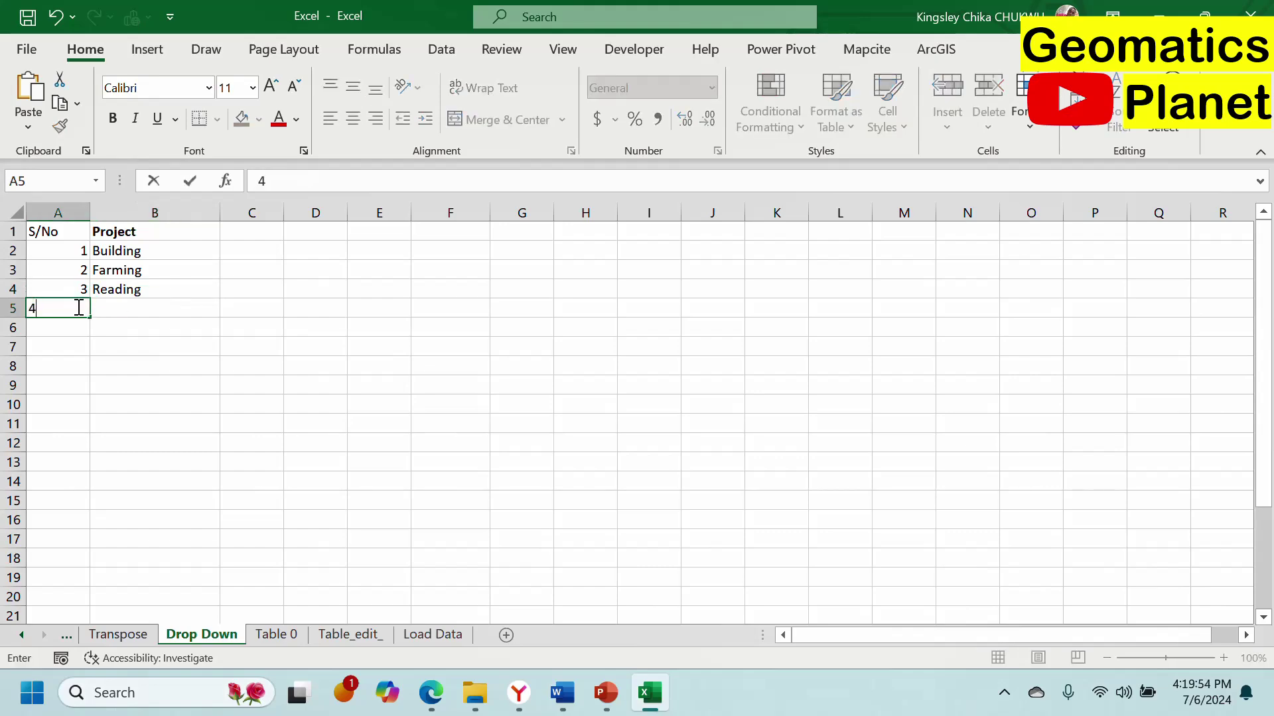
key("Return")
left_click(118, 307)
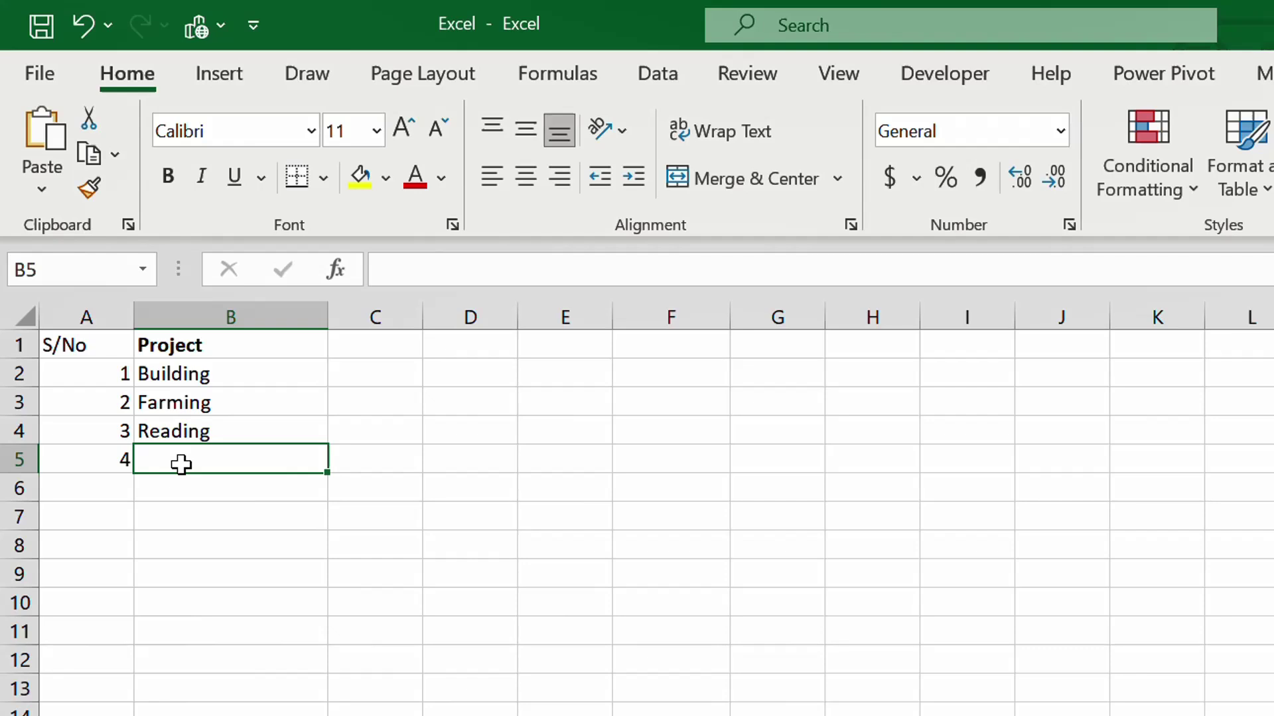
Replace the project name in cell B4 with Land, leaving cell B5 empty.
left_click(221, 430)
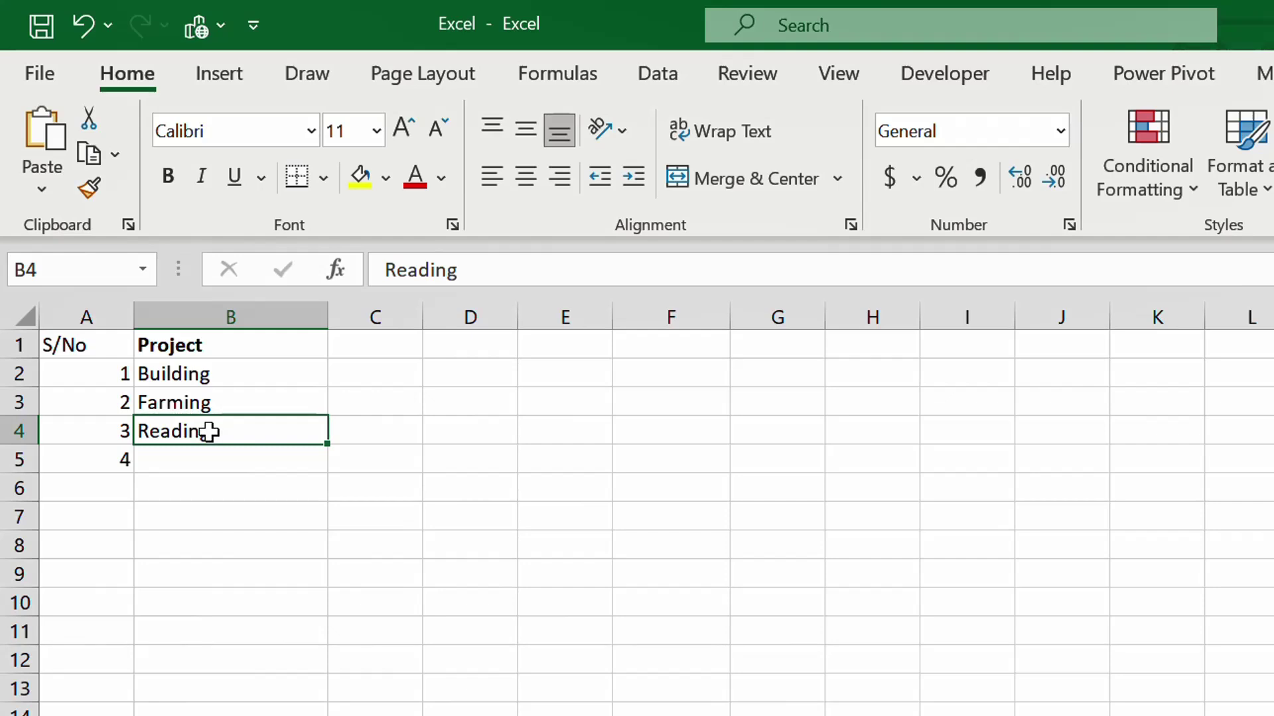
type("Land")
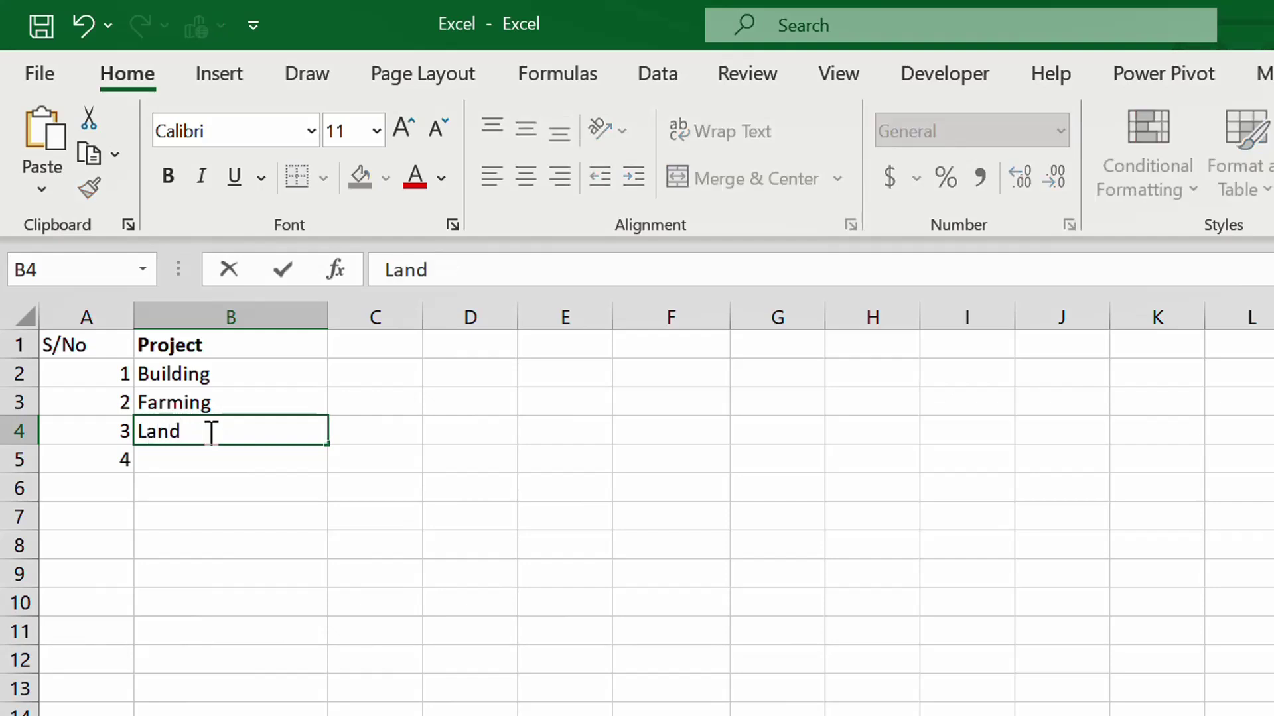
key("Return")
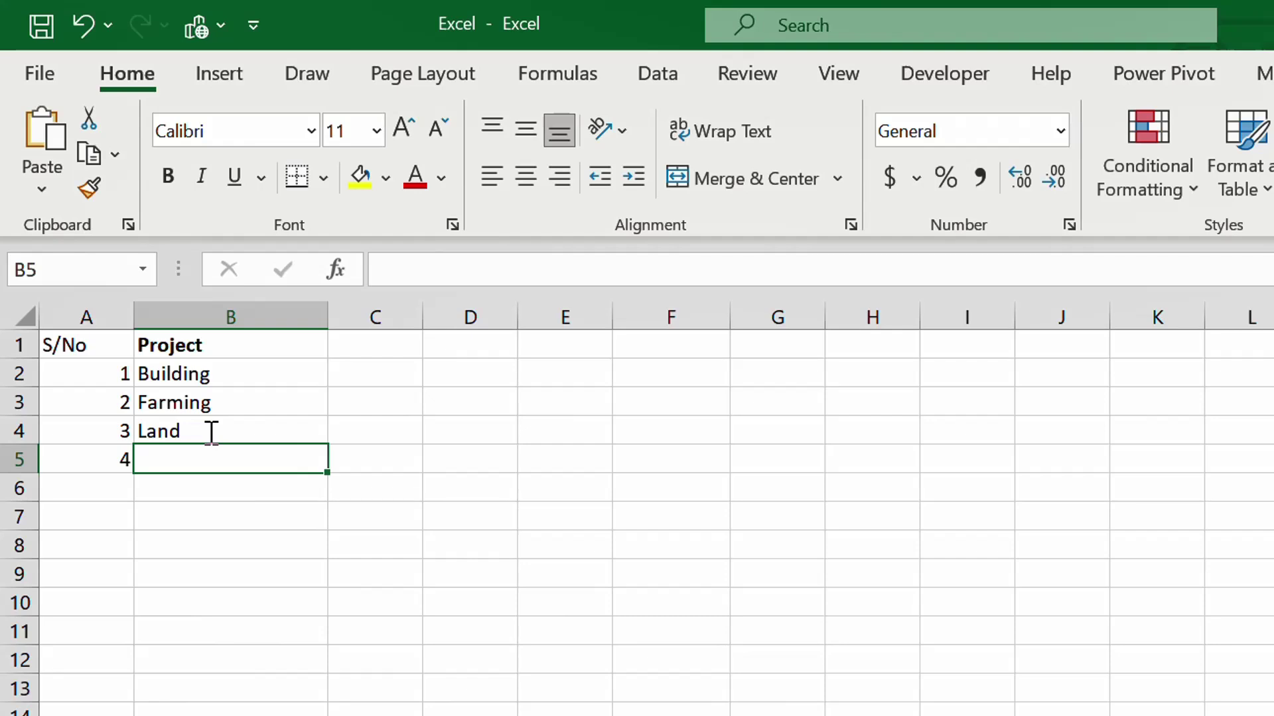
type("sw")
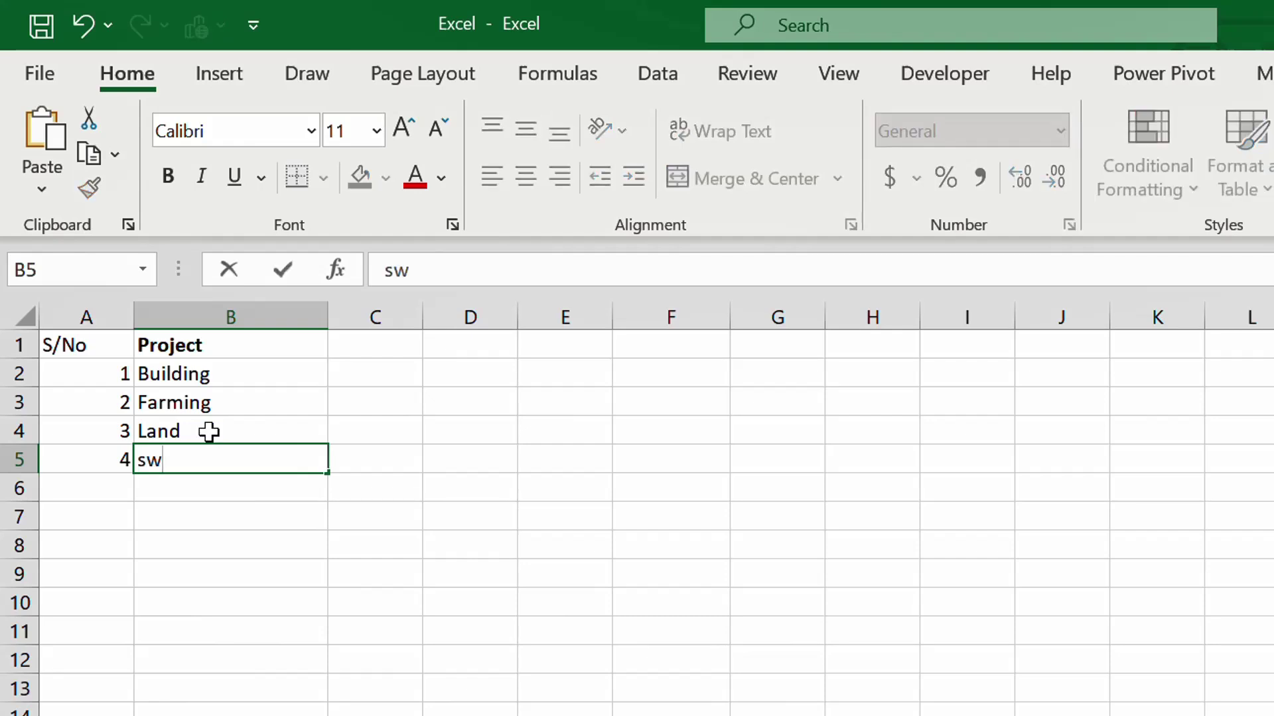
key("BackSpace")
key("BackSpace")
Rename the first project in B2 to Building 1 and fill the series down to B12.
left_click(226, 375)
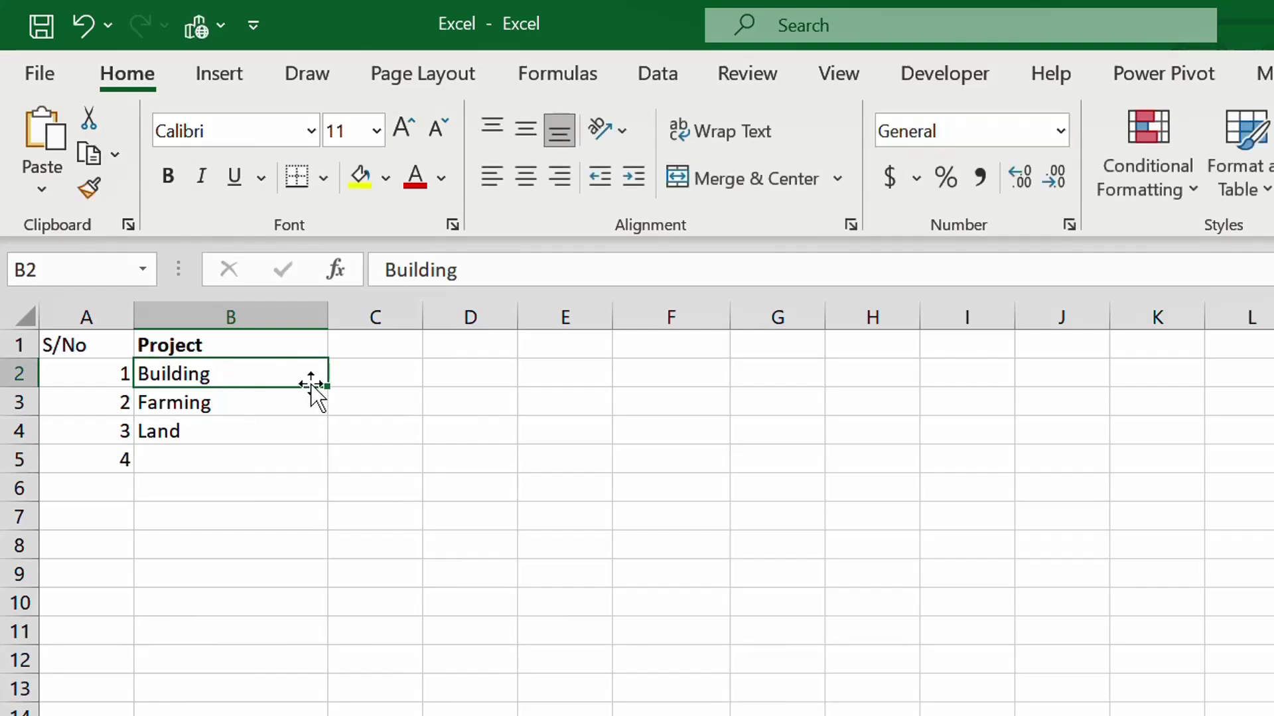
double_click(292, 376)
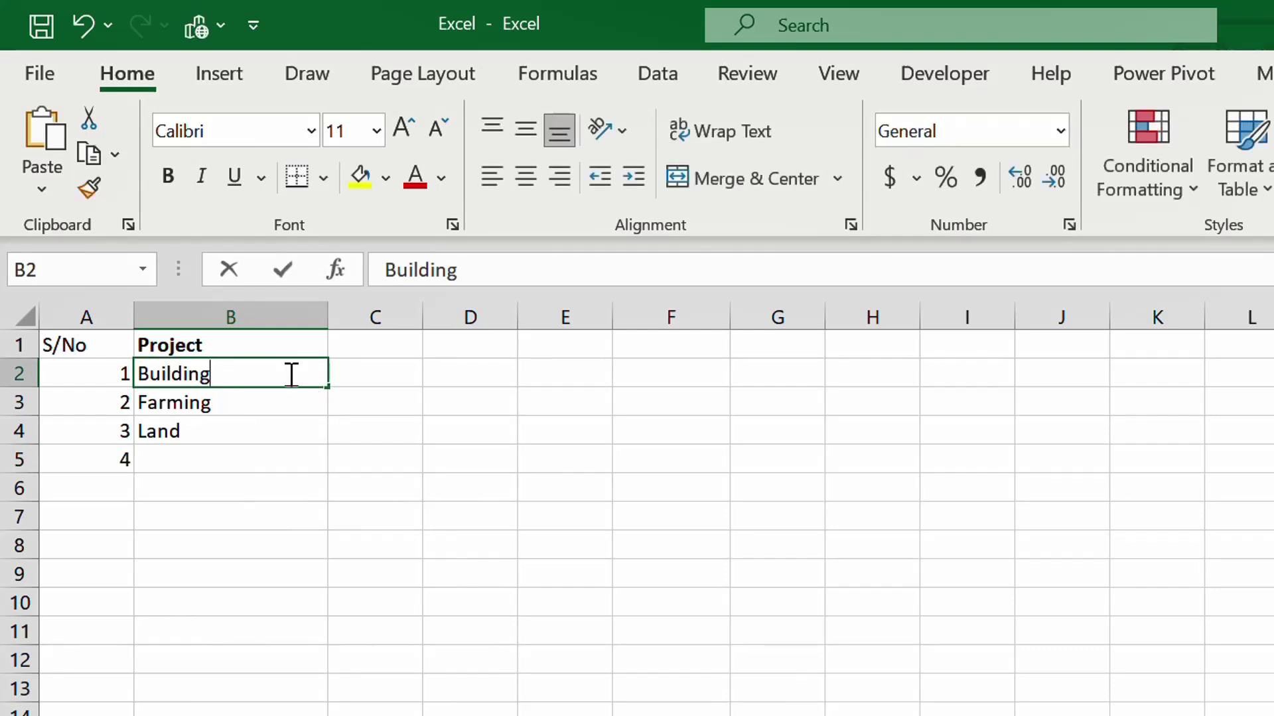
type("1")
key("Return")
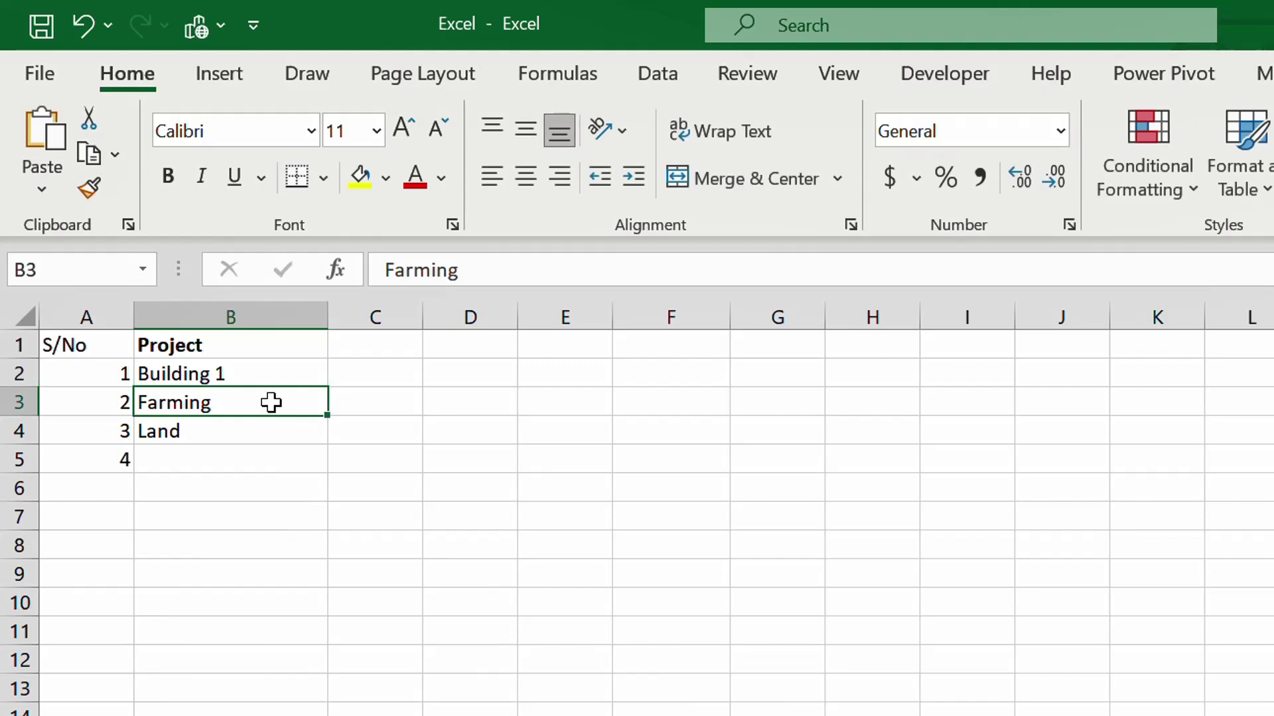
left_click(292, 373)
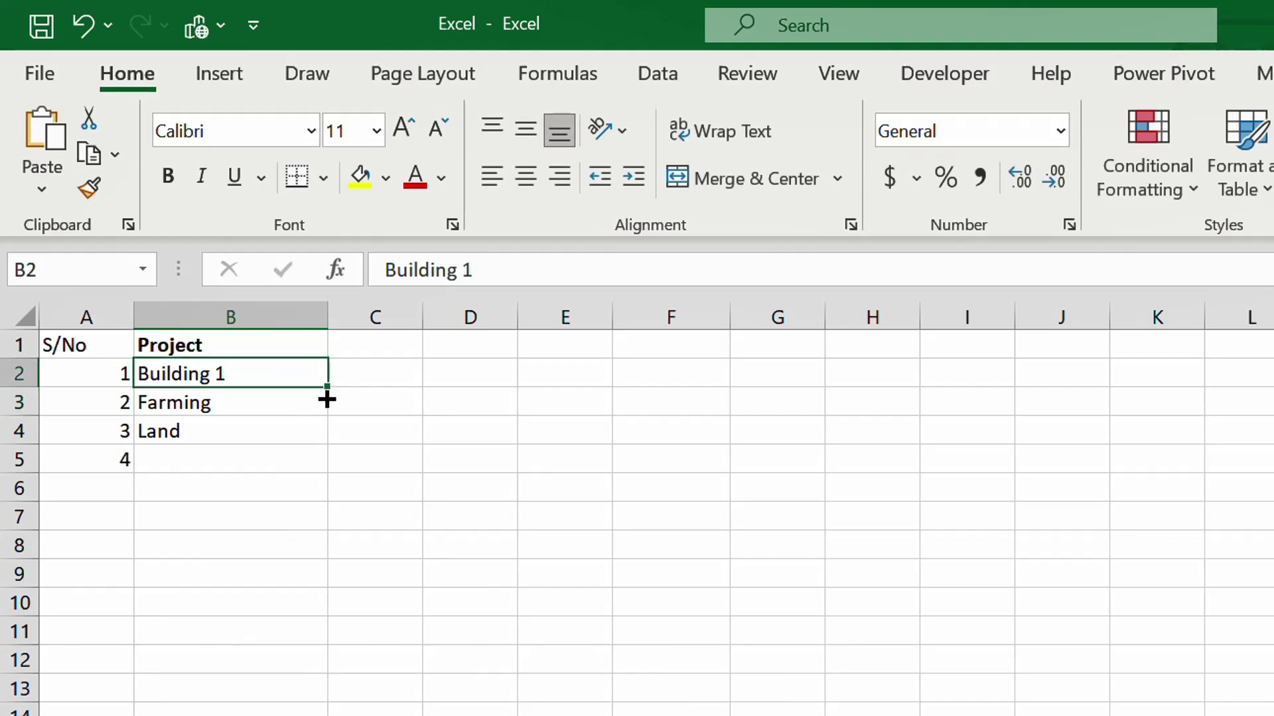
left_click_drag(329, 390, 334, 677)
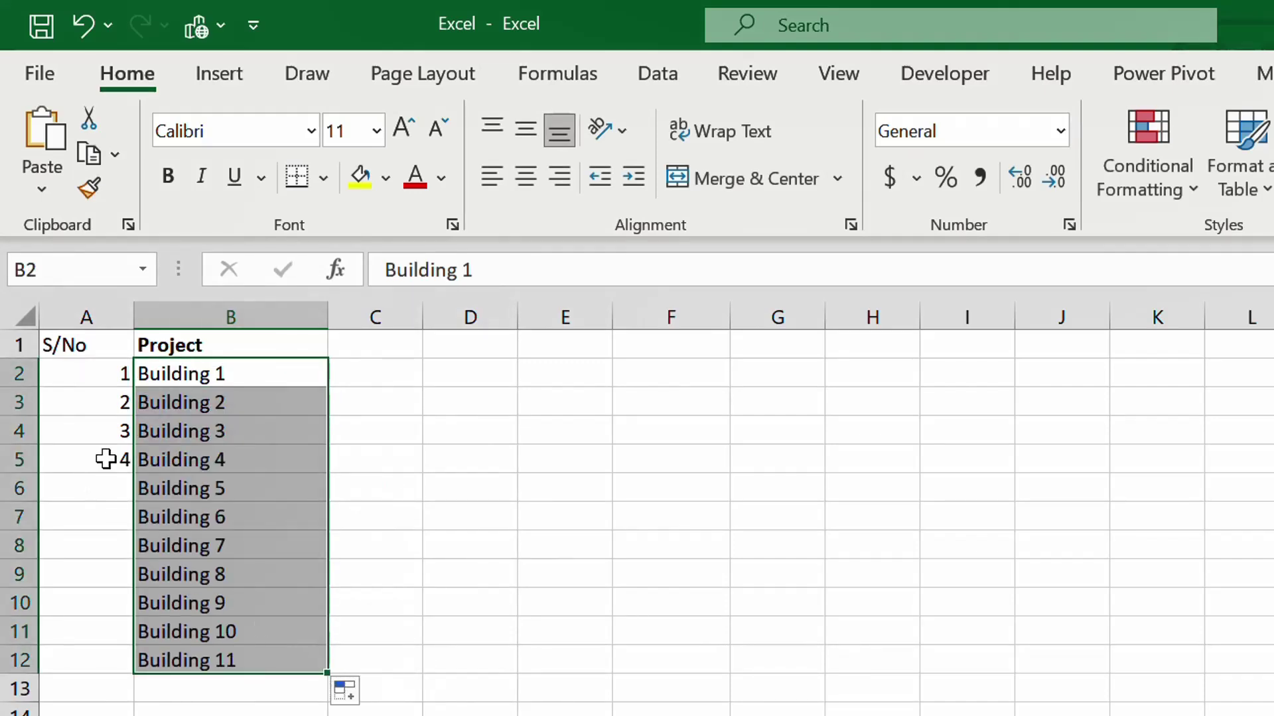
Fill the S/No column from A2 to A12 as a number series from 1 to 11.
left_click(107, 376)
left_click_drag(133, 388, 132, 663)
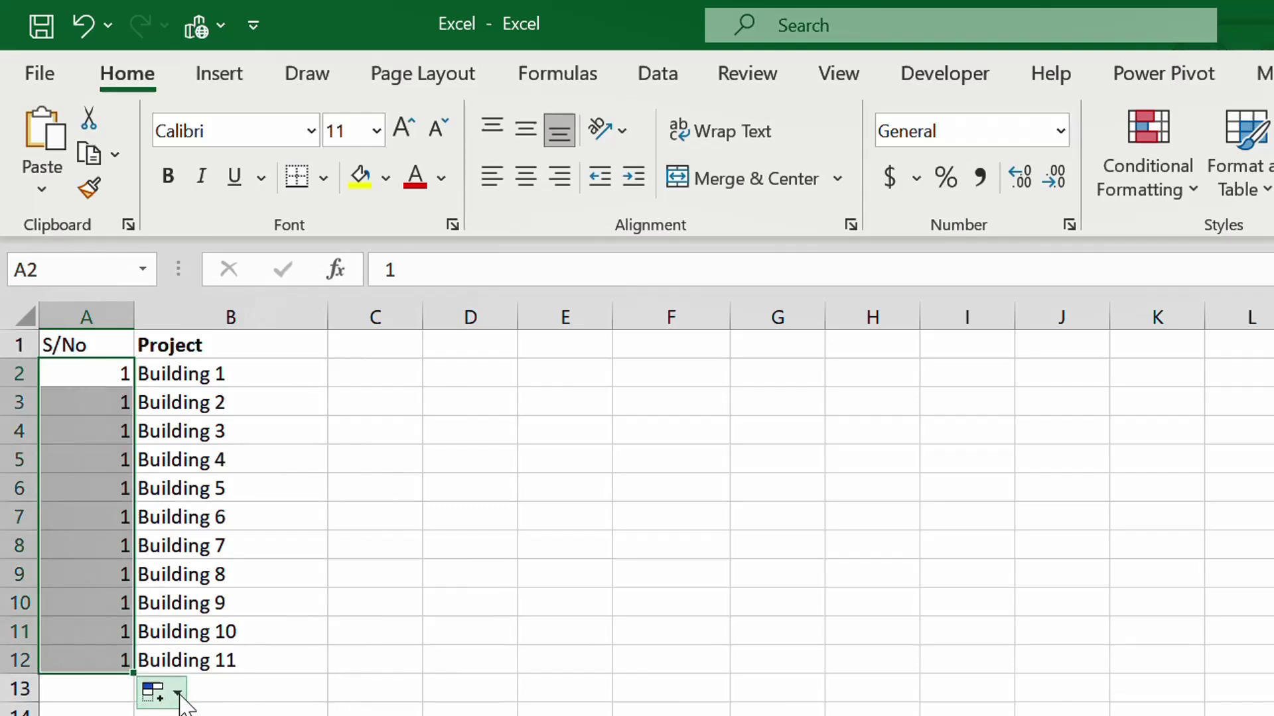
left_click(199, 710)
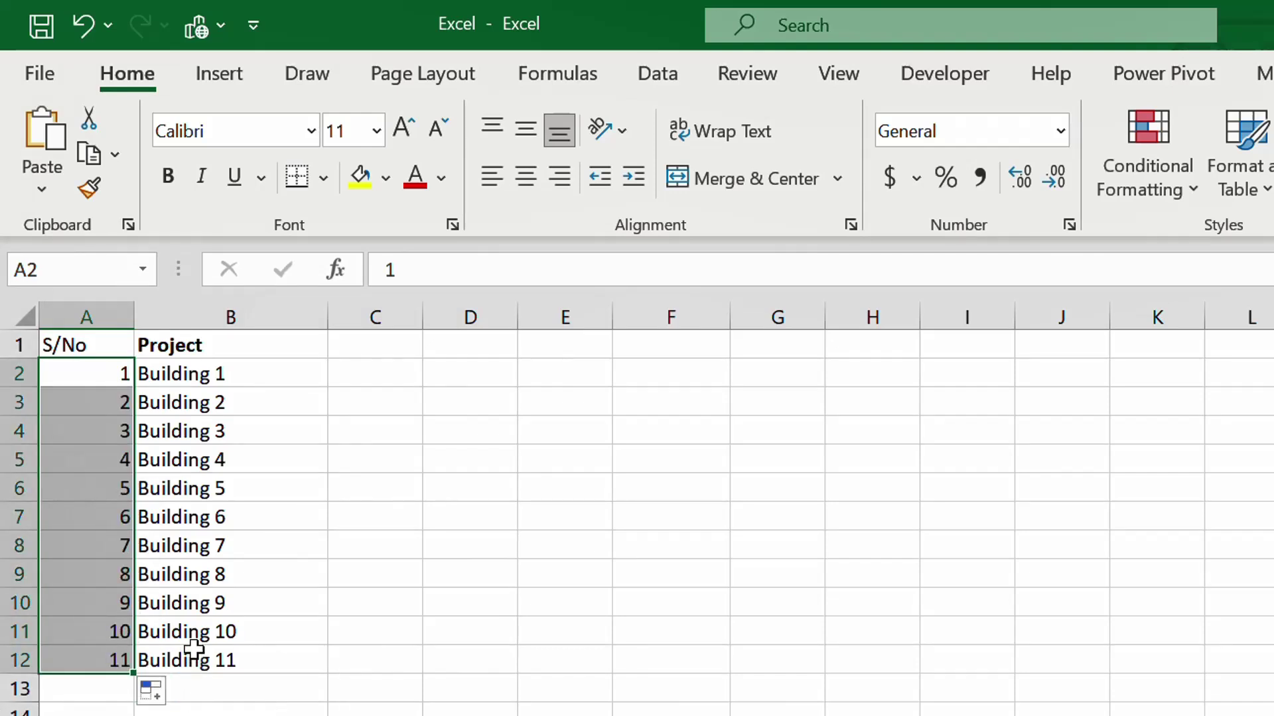
left_click(260, 654)
Enter the column header Status in cell C1.
left_click(376, 351)
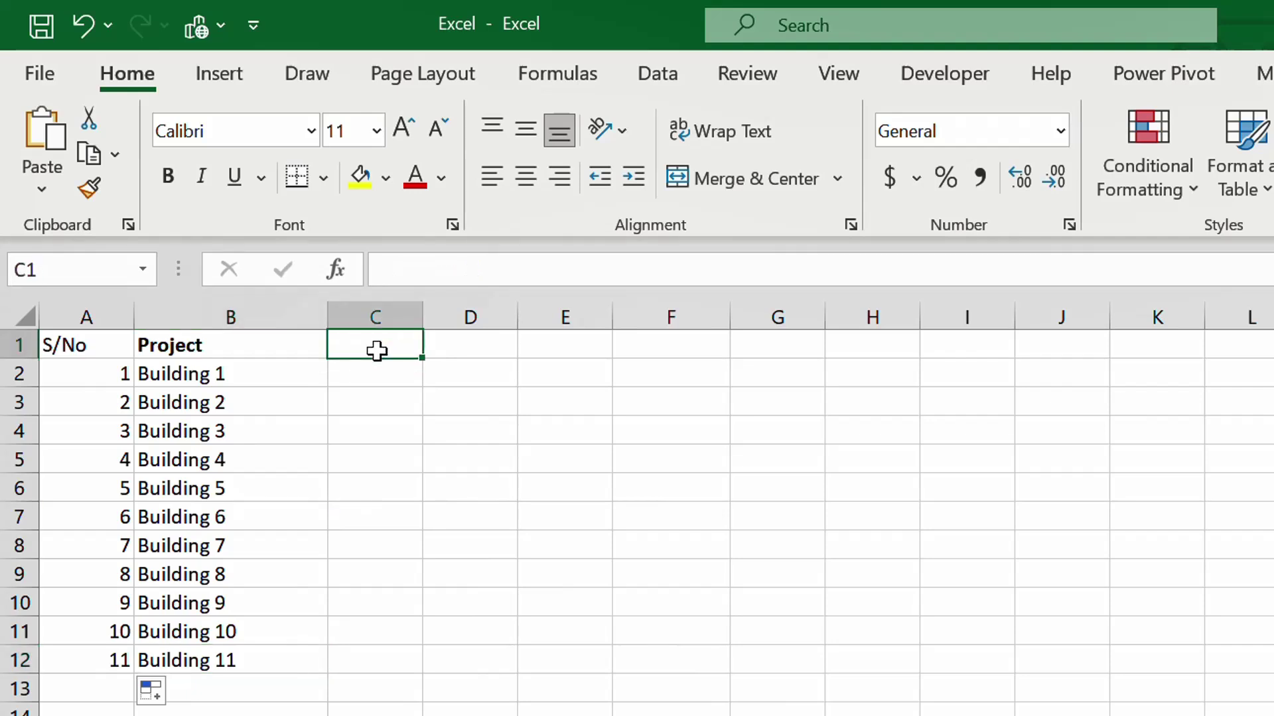
type("Stutu")
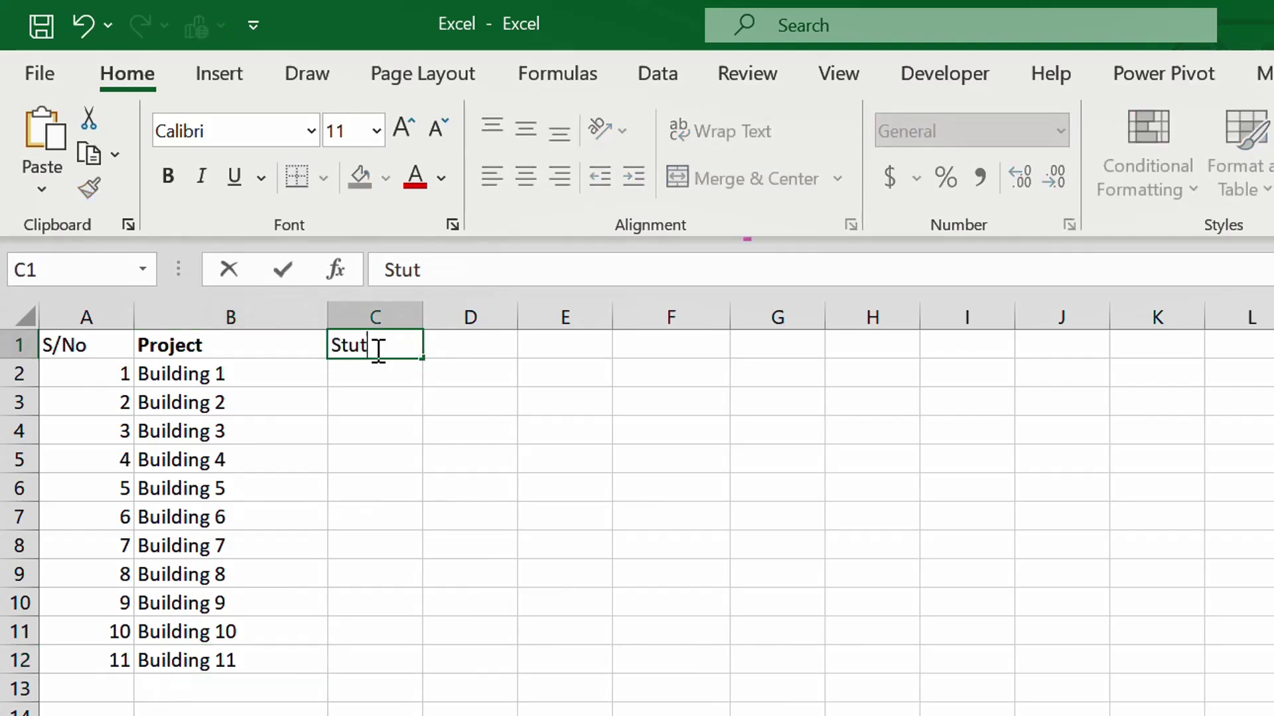
key("BackSpace")
key("BackSpace")
key("BackSpace")
type("stus")
left_click(359, 346)
key("BackSpace")
type("a")
left_click(369, 375)
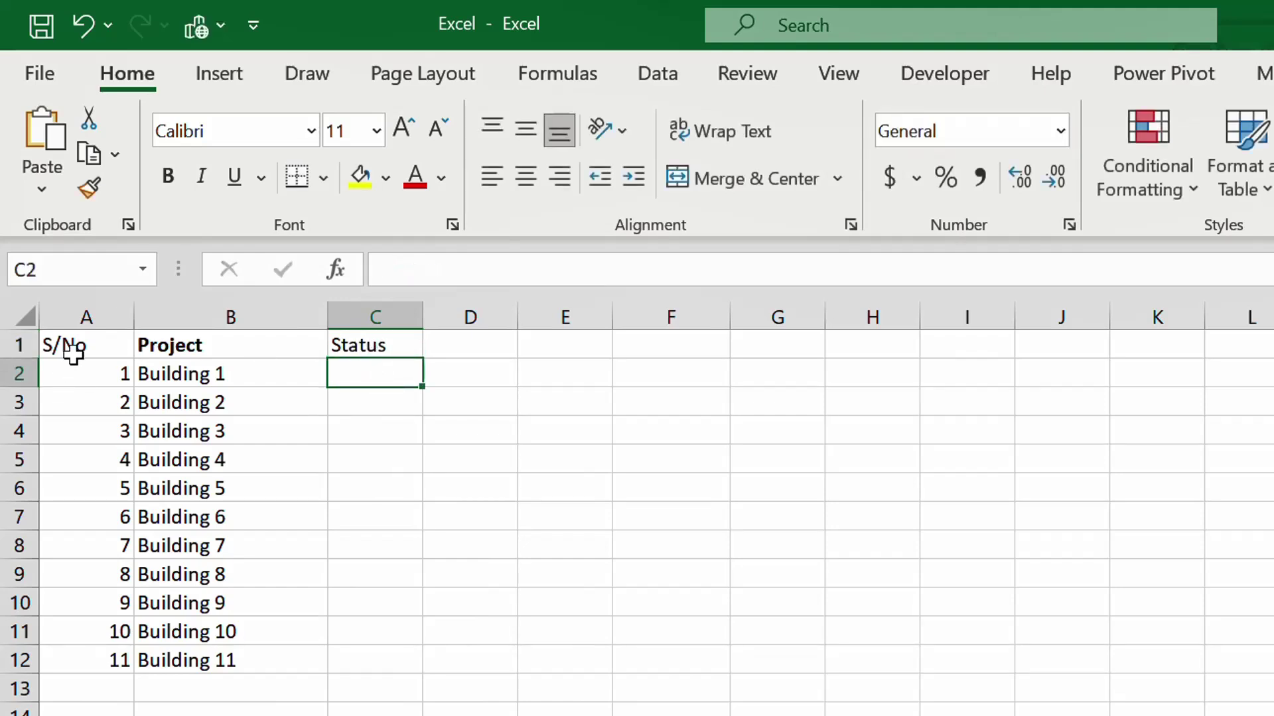
Make the header cells A1 to C1 bold.
left_click_drag(66, 343, 361, 345)
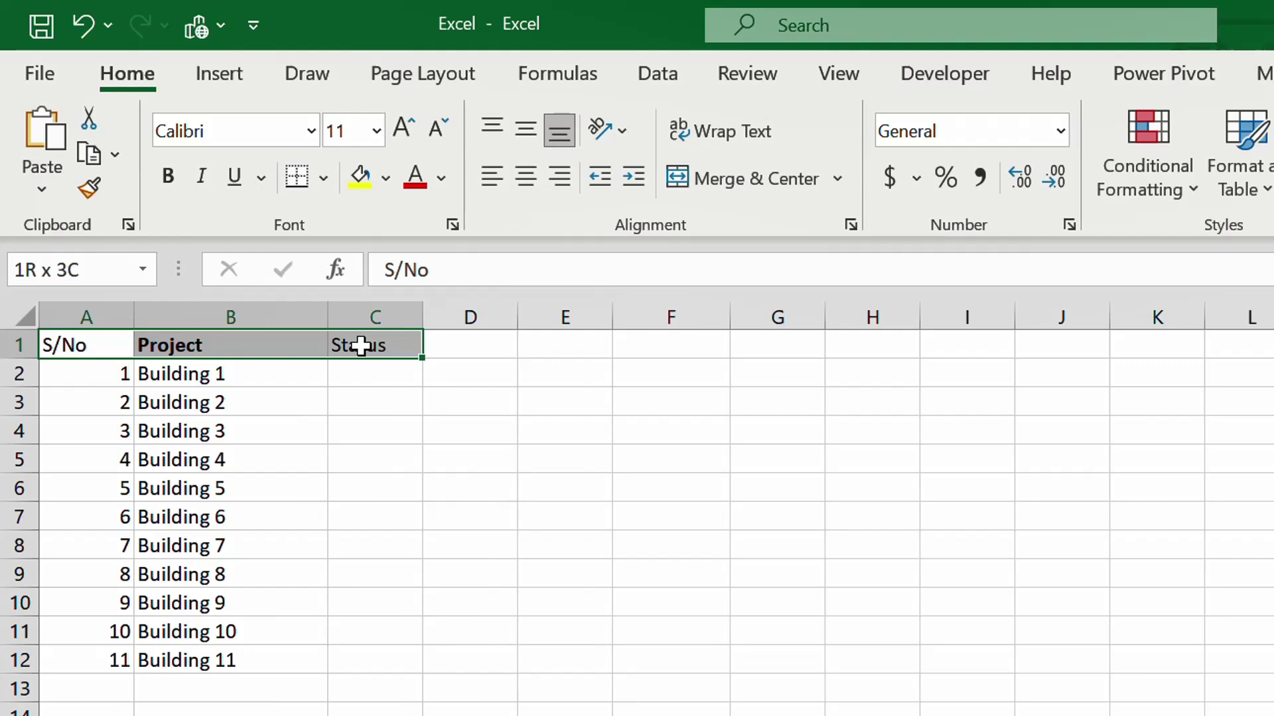
left_click(174, 186)
left_click(390, 377)
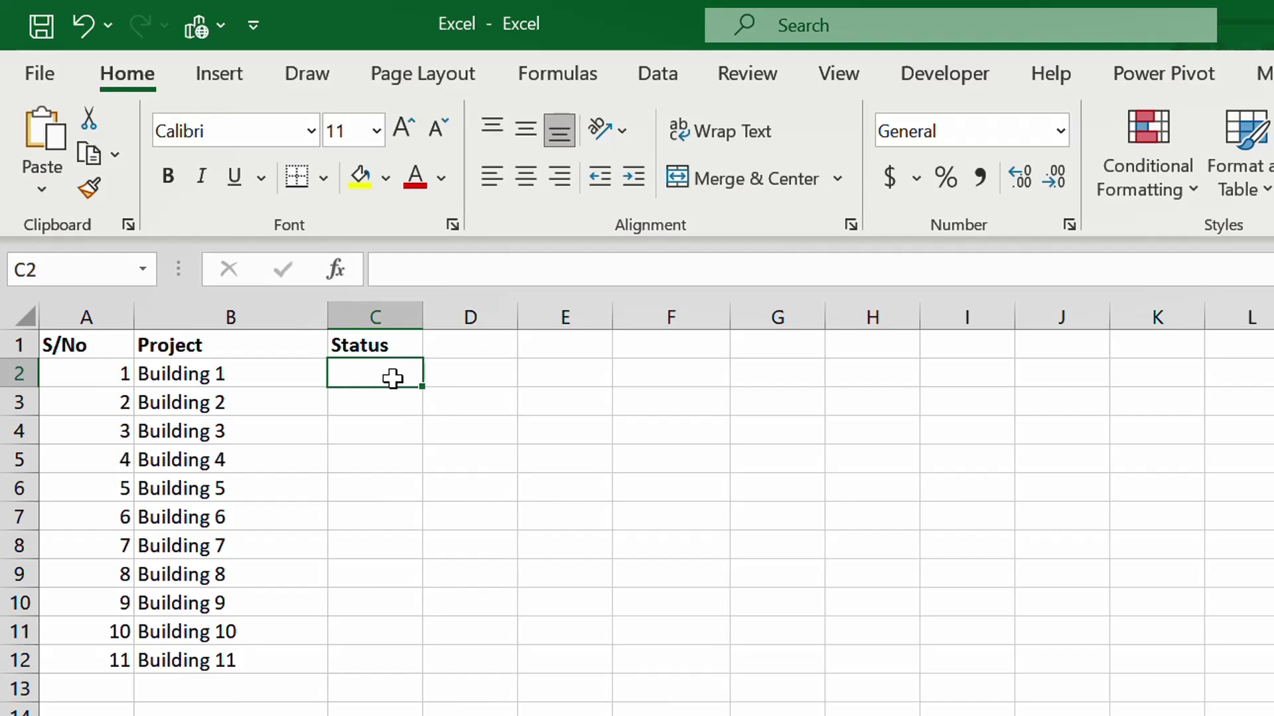
Open Data Validation for cell C2 and set its validation criteria to allow a List.
left_click(159, 380)
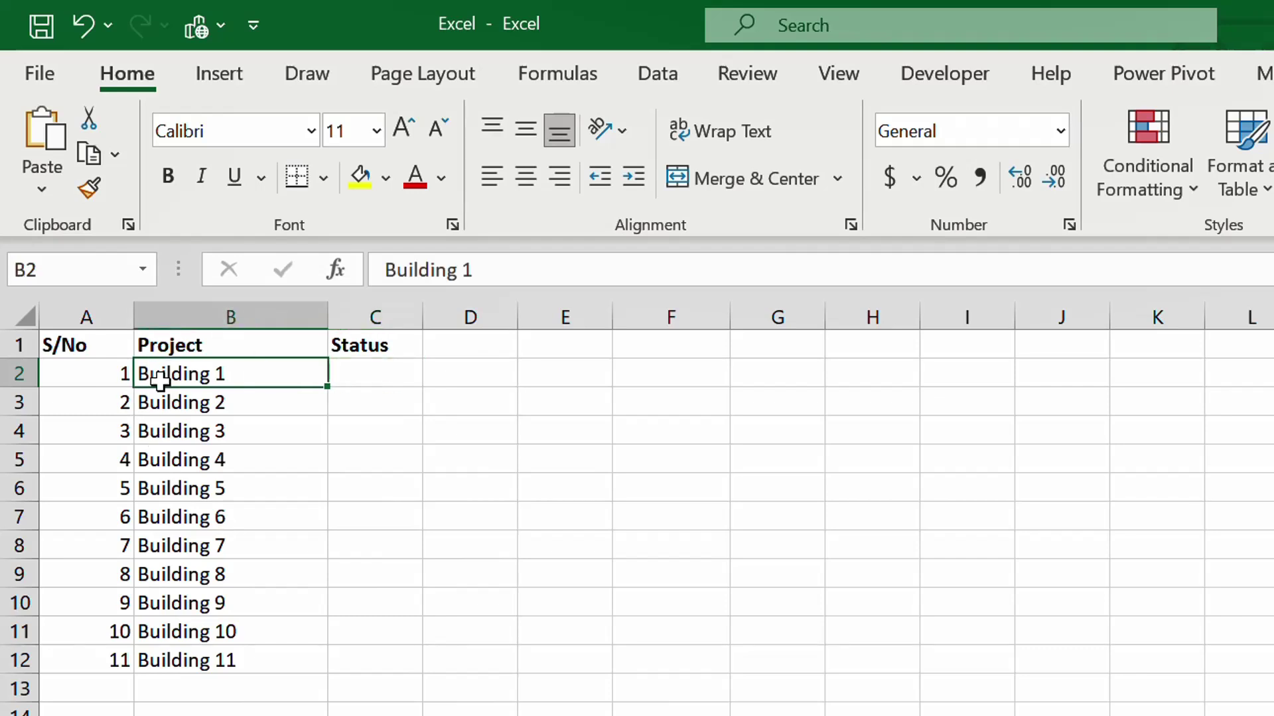
left_click(370, 374)
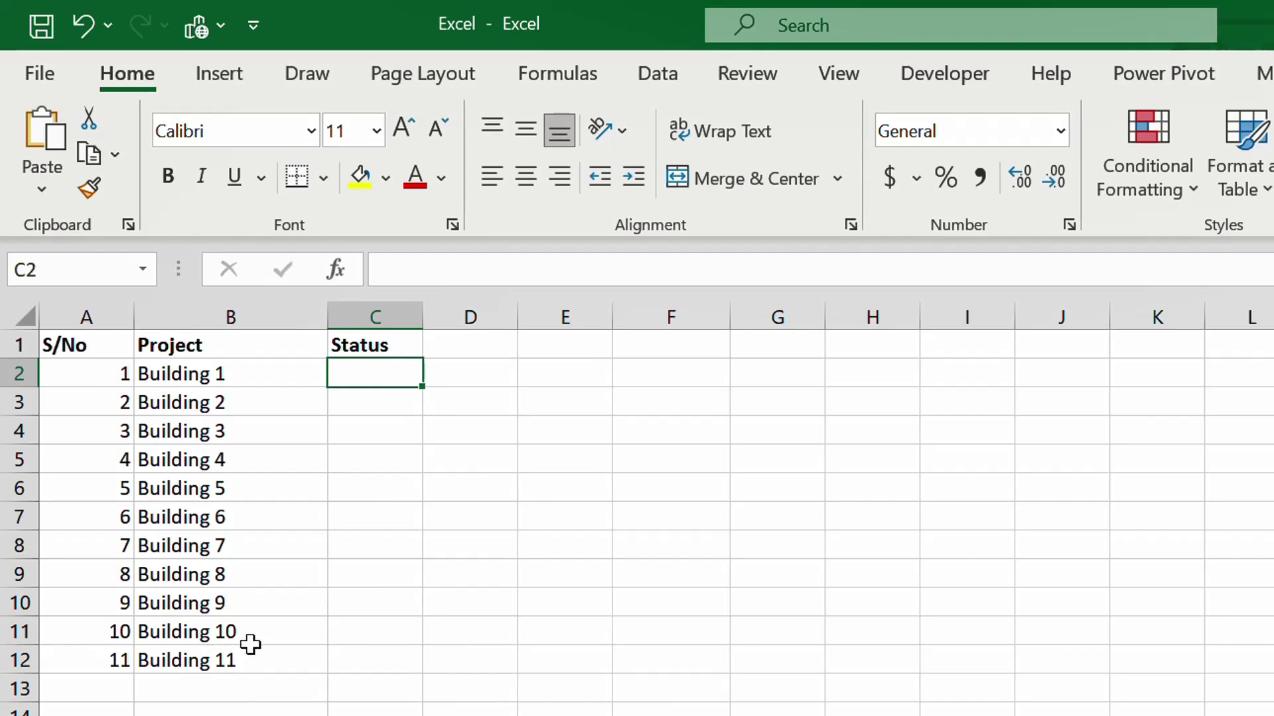
left_click(676, 74)
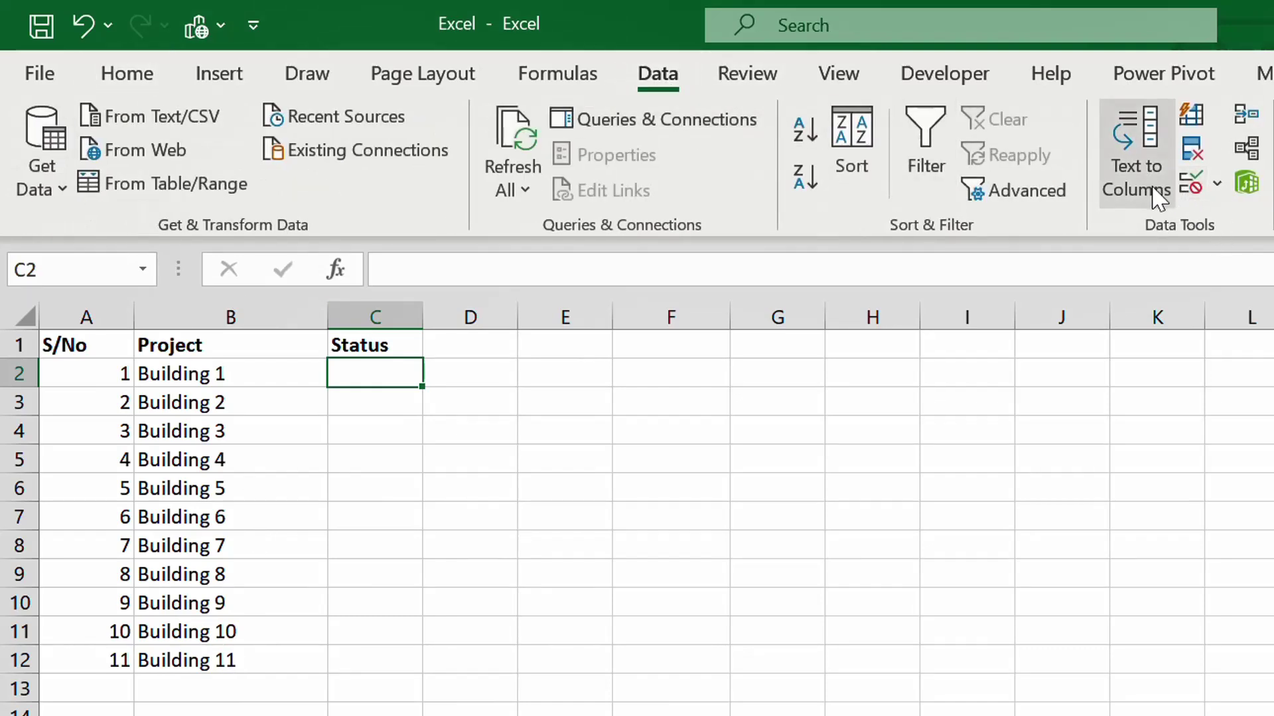
left_click(1191, 186)
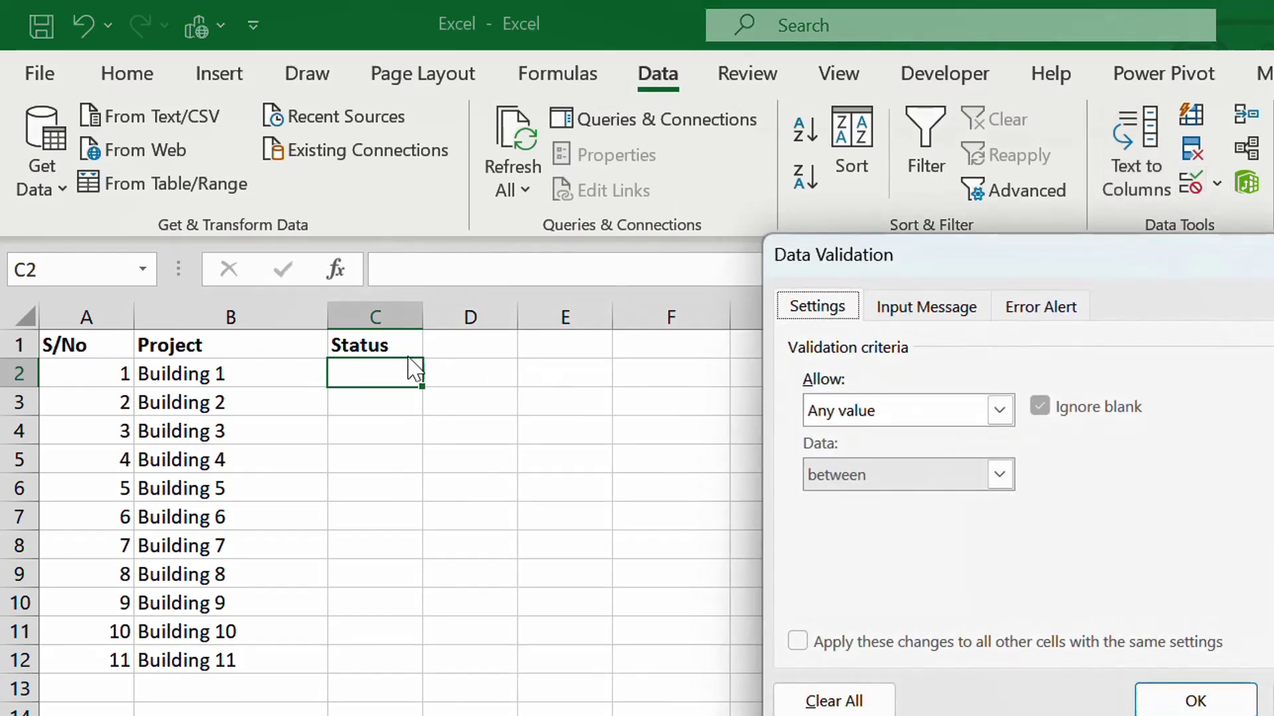
left_click(939, 315)
left_click(1019, 304)
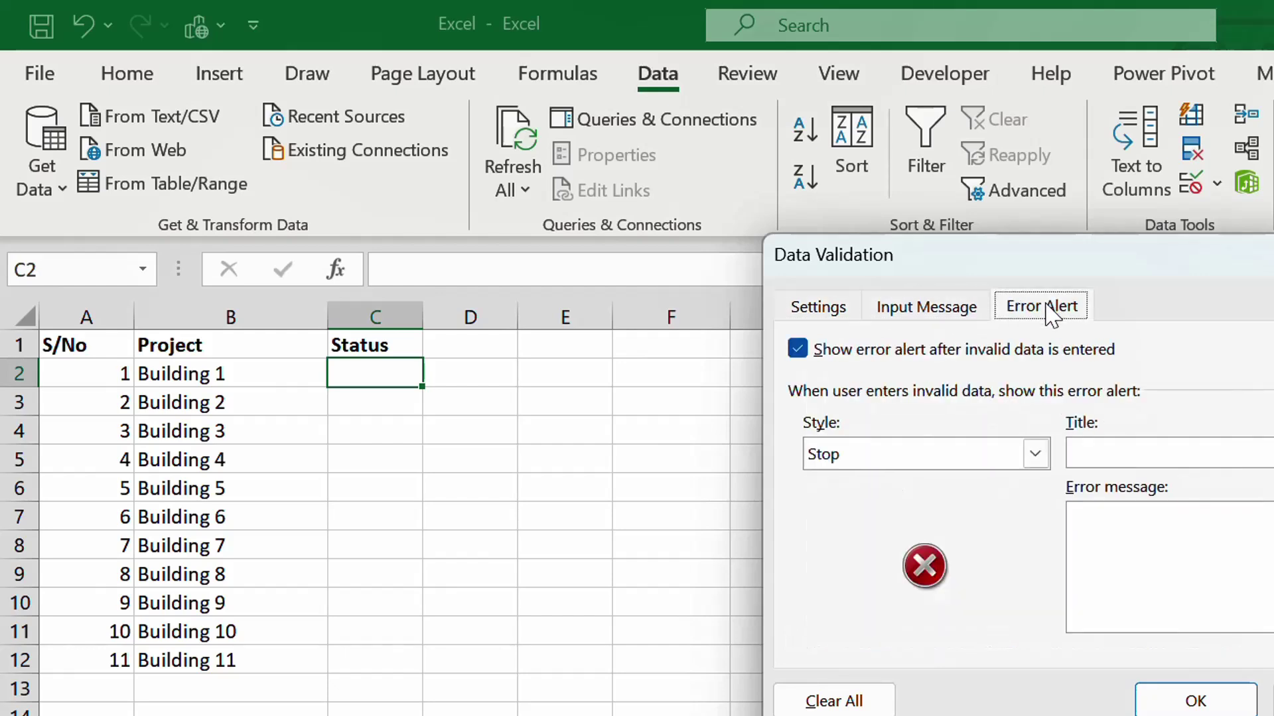
left_click(848, 313)
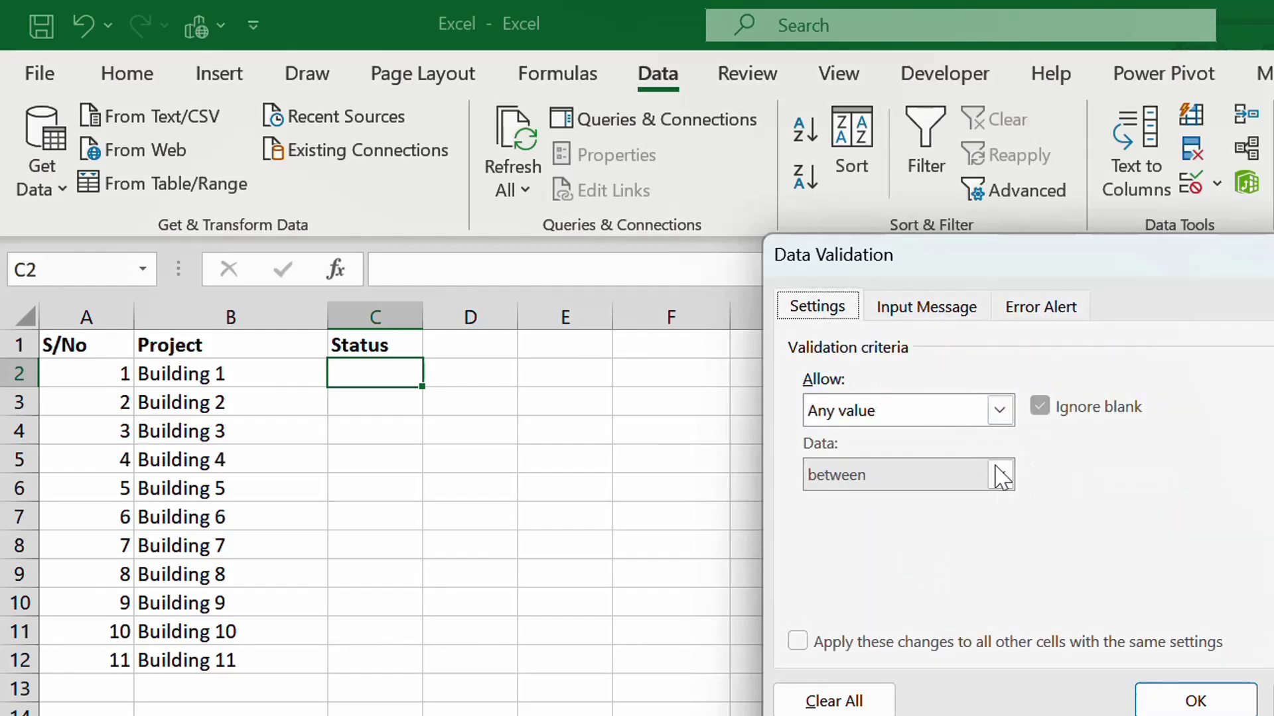
left_click(999, 413)
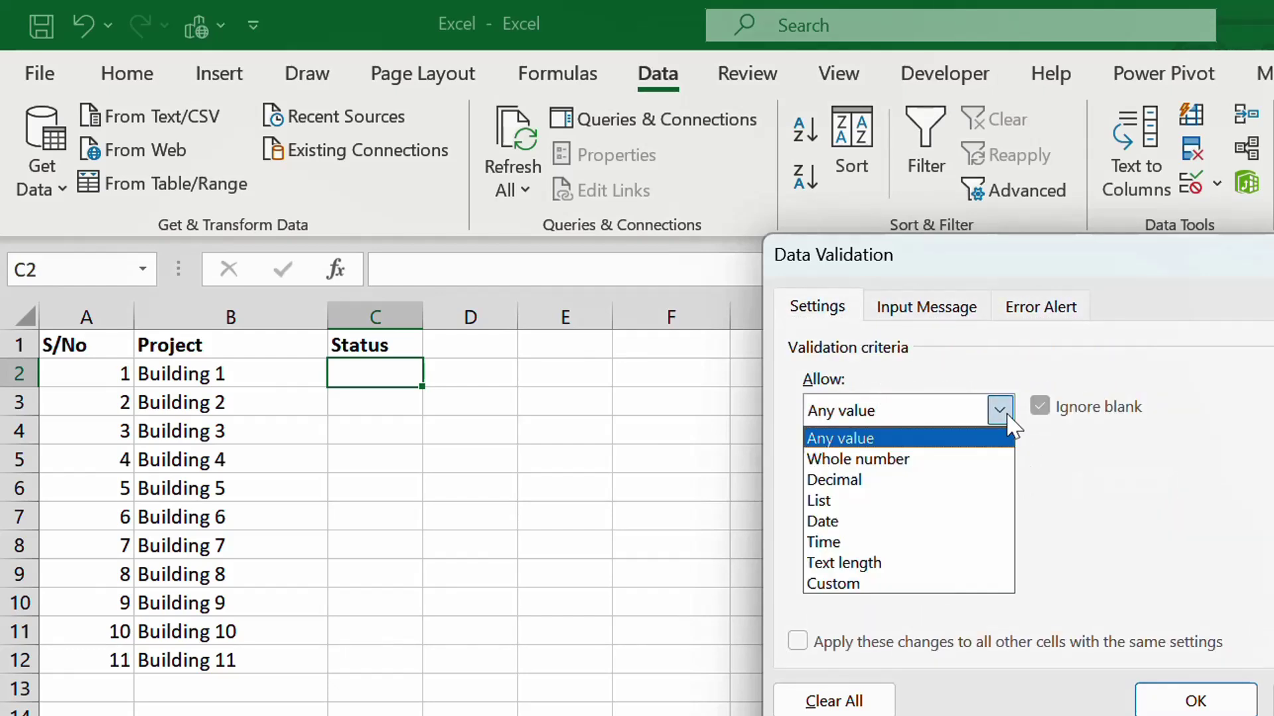
left_click(904, 512)
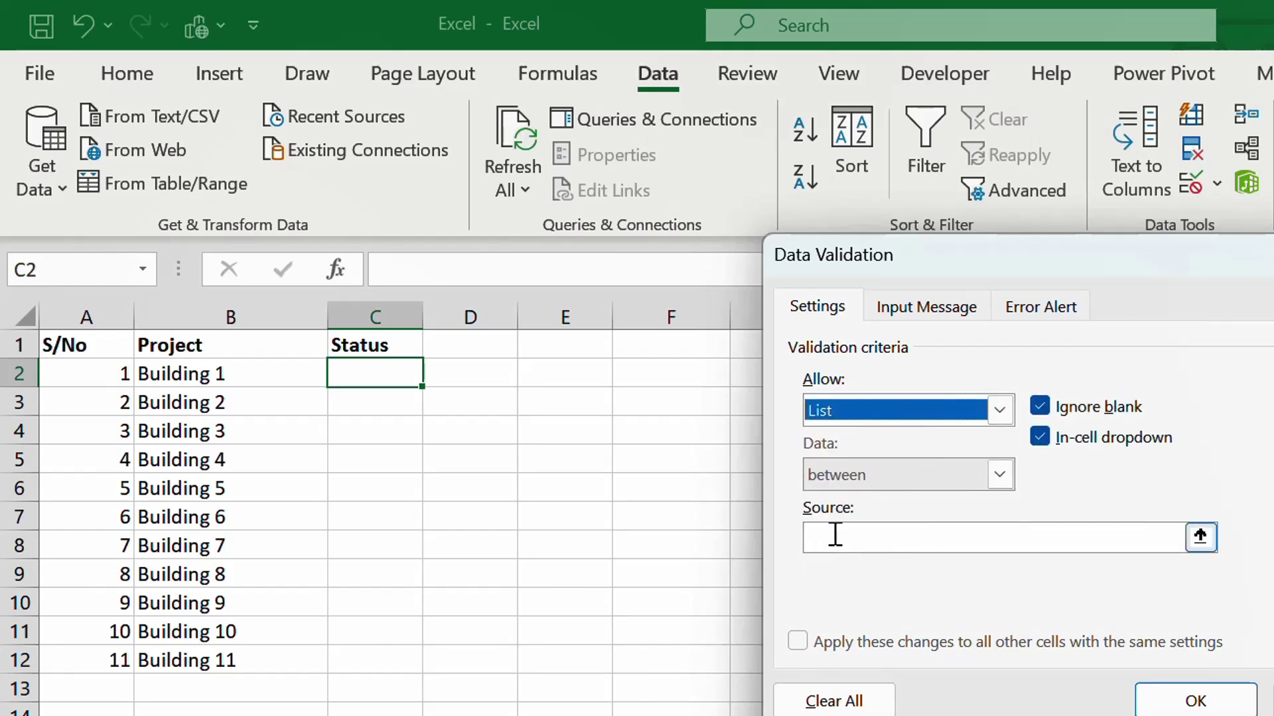
Set the list source to Good, Better, Best and apply the validation to cell C2.
left_click(954, 545)
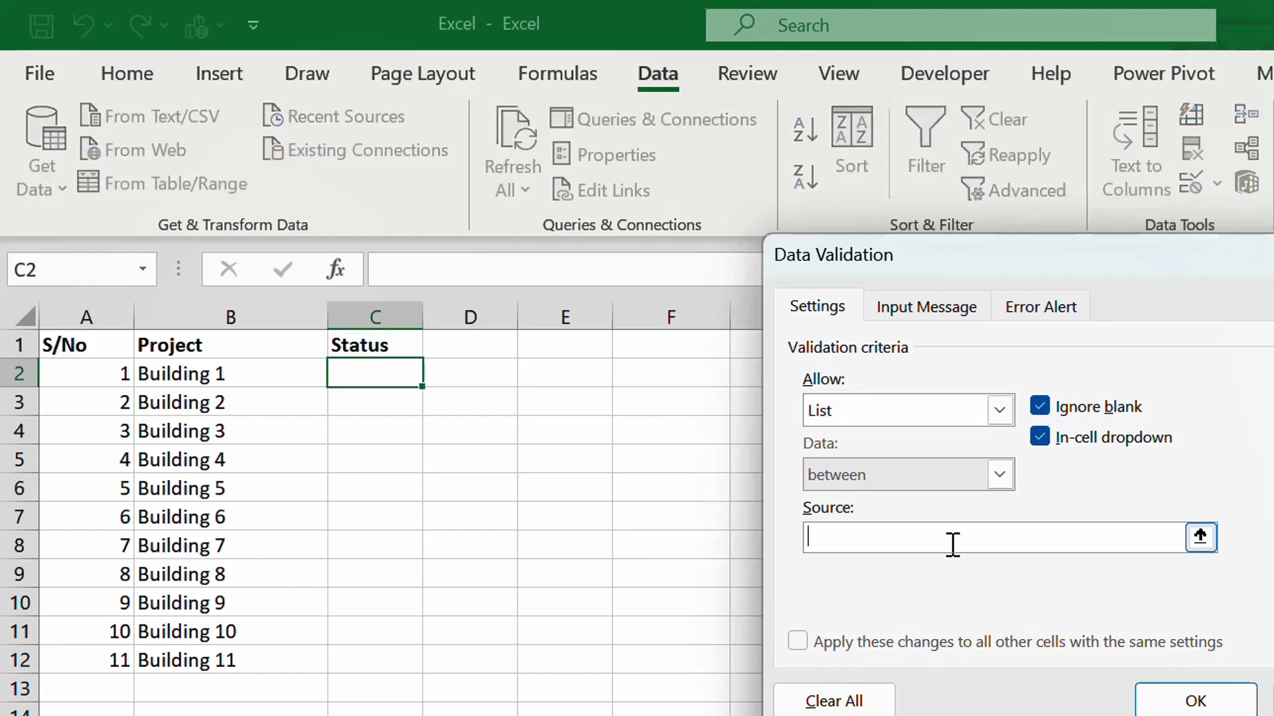
type("Good, Beet")
key("BackSpace")
key("BackSpace")
type("tter")
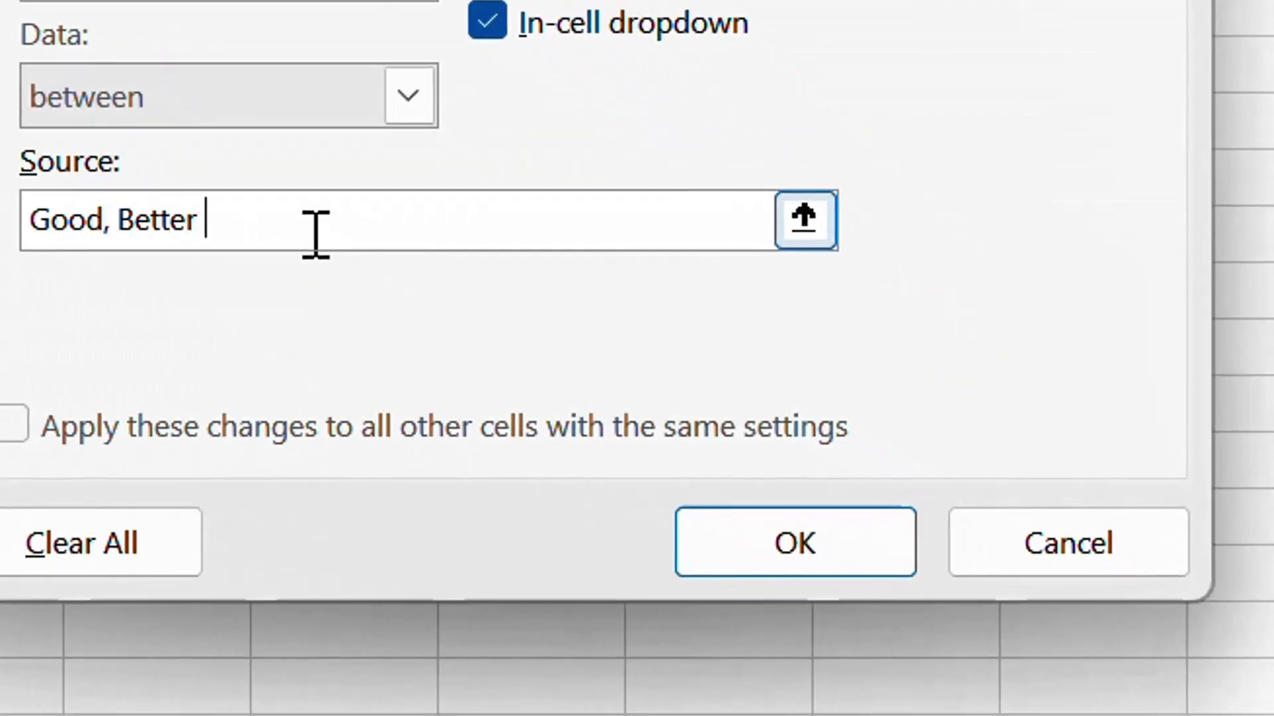
key("BackSpace")
type(", Best")
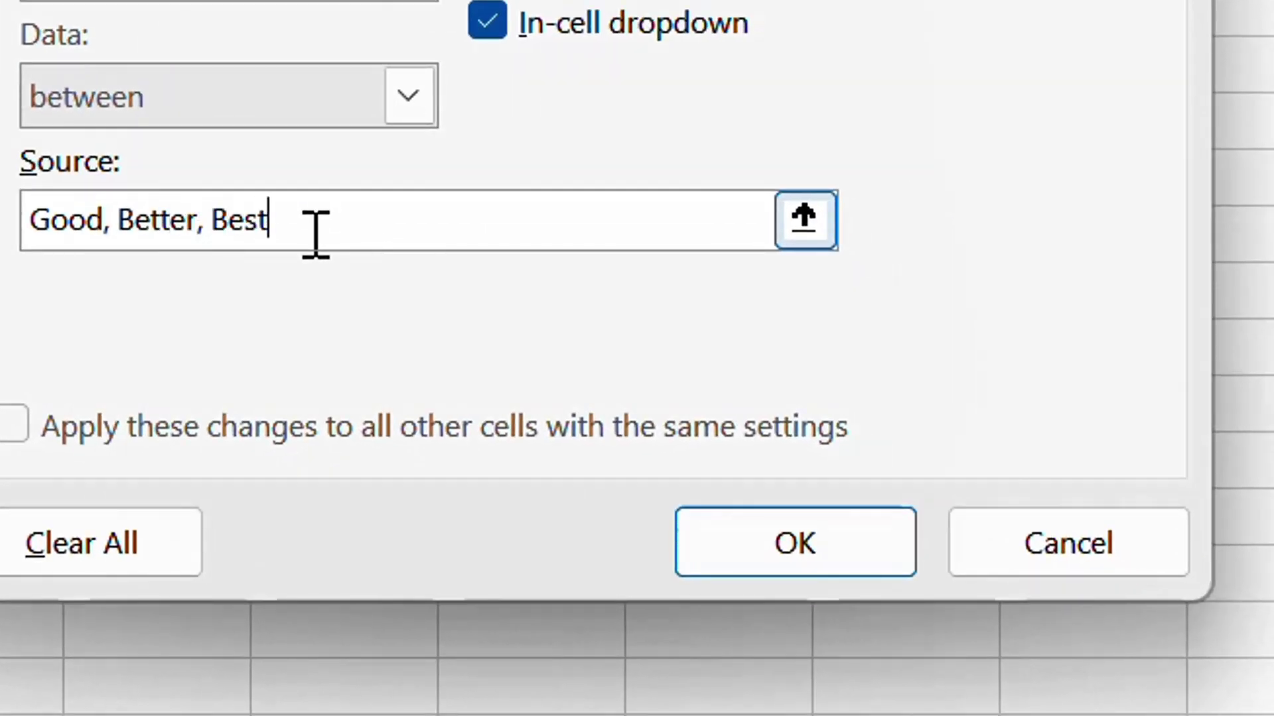
left_click(796, 542)
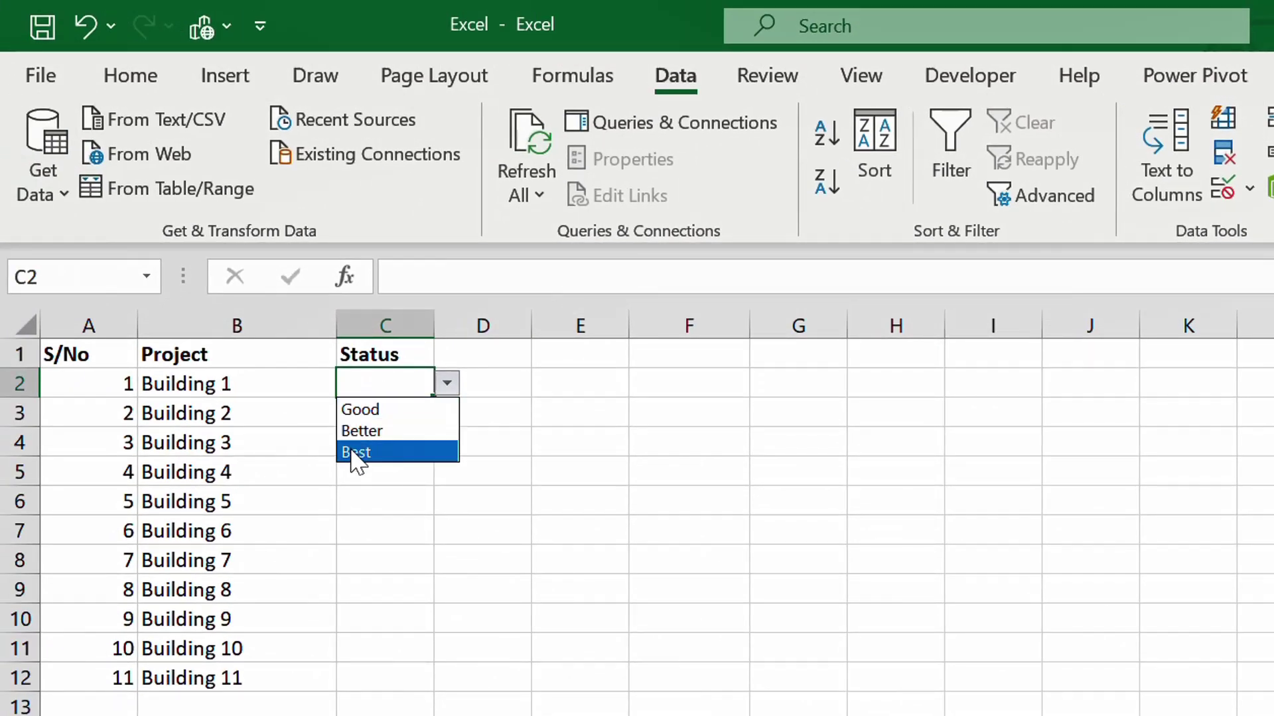
Try out the drop-down list in cell C2 by choosing Better, Best and Better again.
left_click(429, 486)
left_click(448, 384)
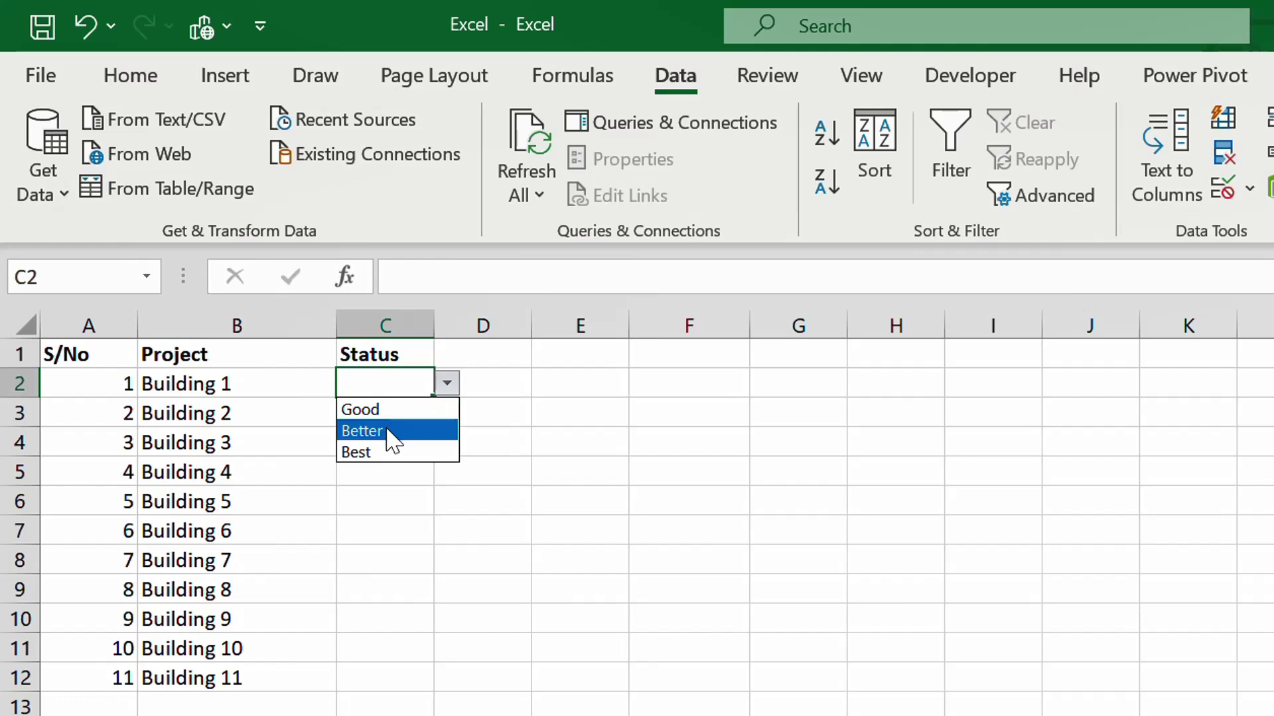
left_click(389, 431)
left_click(447, 384)
left_click(396, 455)
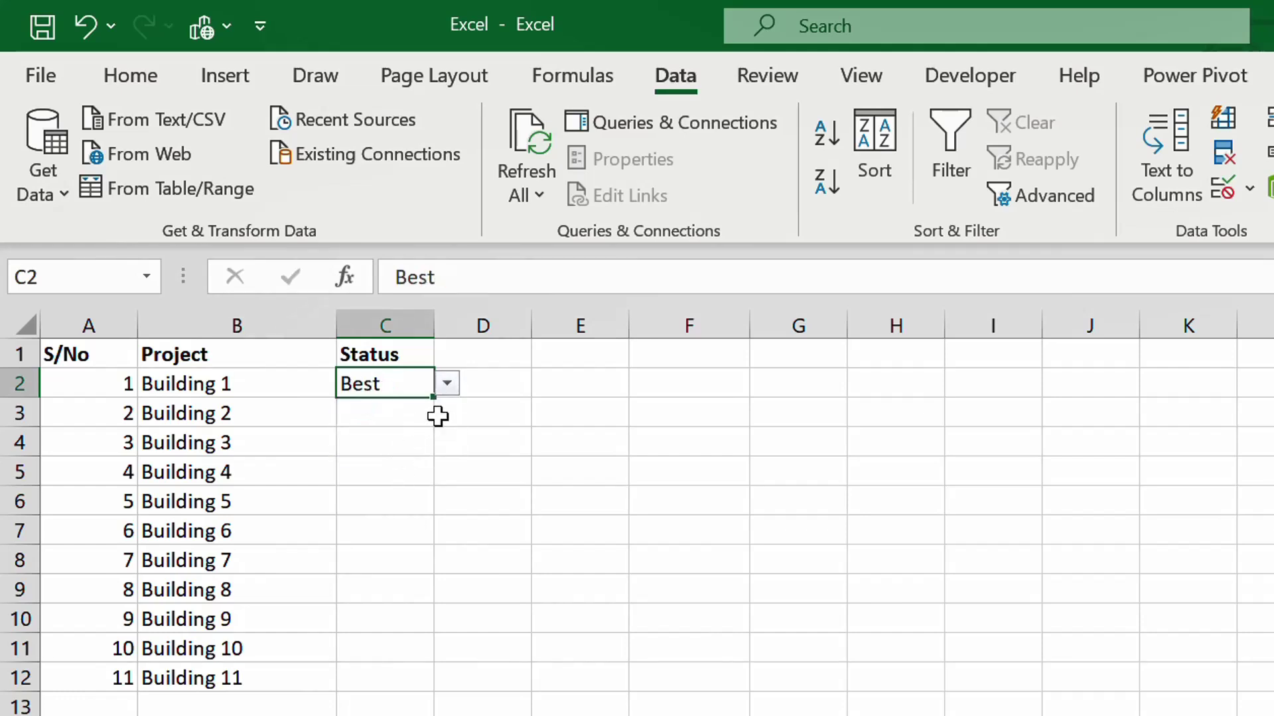
left_click(447, 384)
left_click(408, 432)
left_click(439, 392)
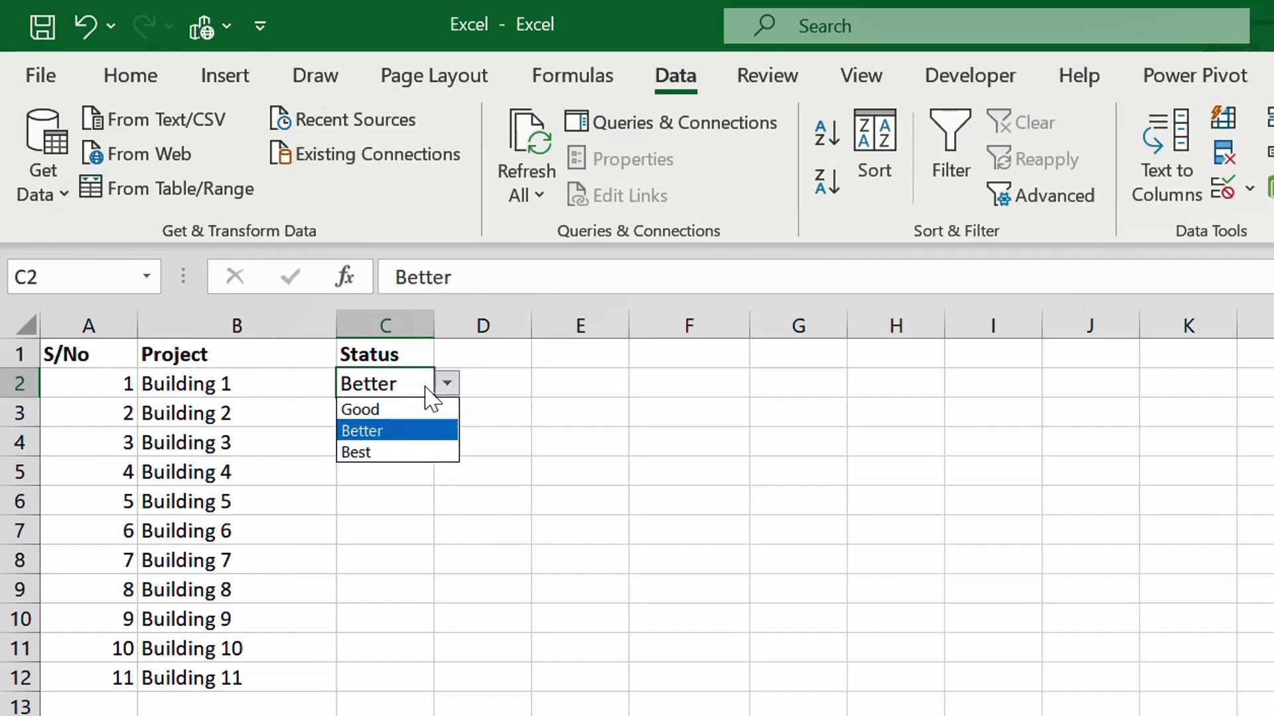
Fill the Better status from cell C2 down through C12.
left_click(422, 376)
left_click_drag(433, 397, 406, 688)
left_click(496, 516)
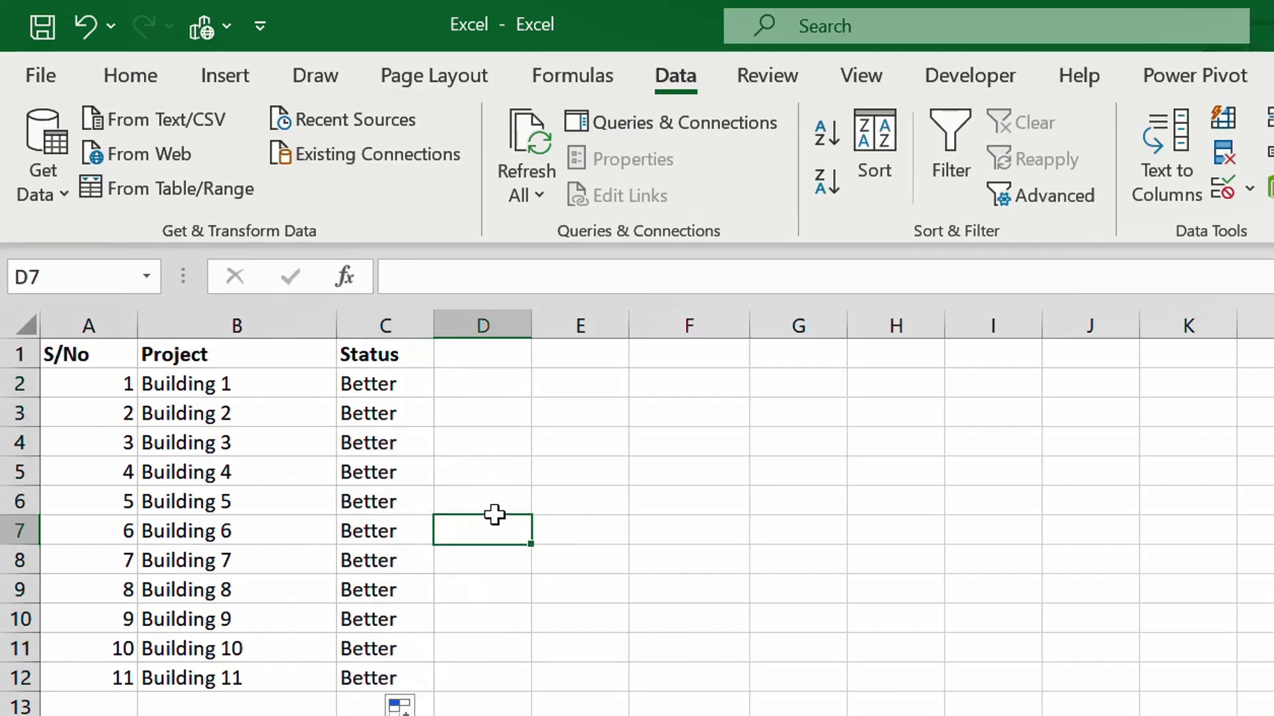
Choose Good in cell C4 and Best in cell C7 from their drop-down lists.
left_click(412, 438)
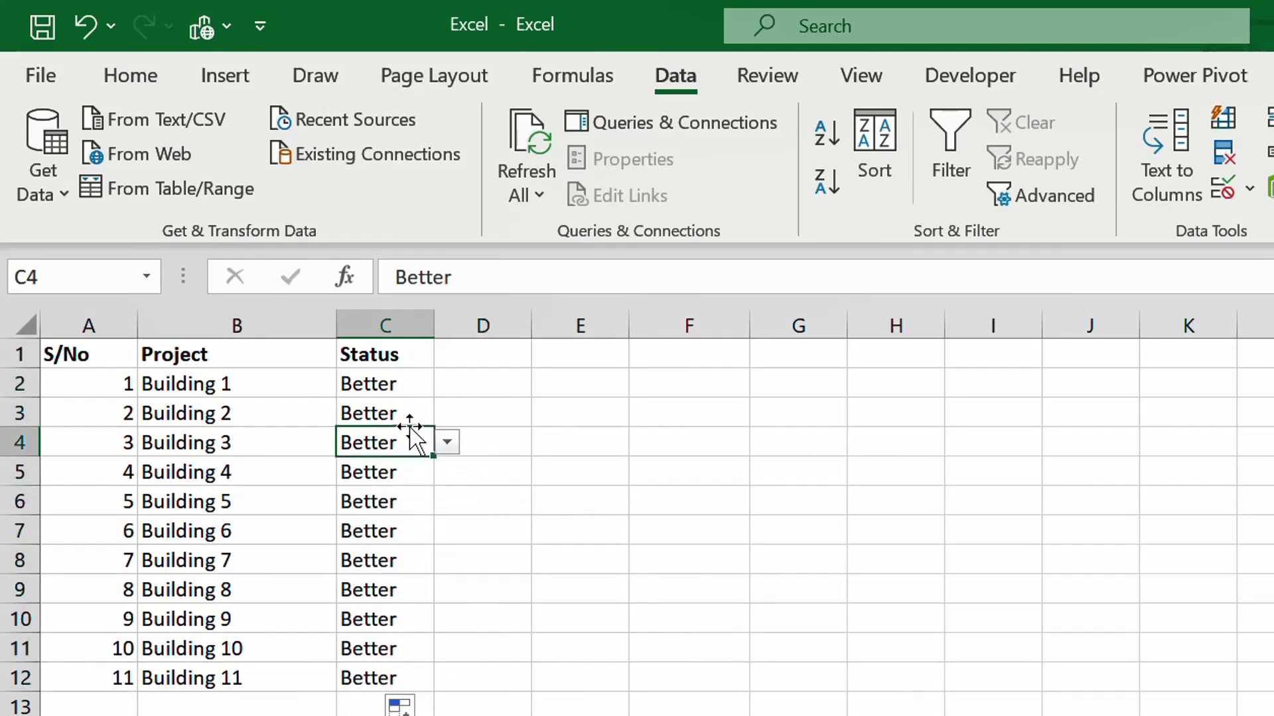
left_click(446, 441)
left_click(422, 468)
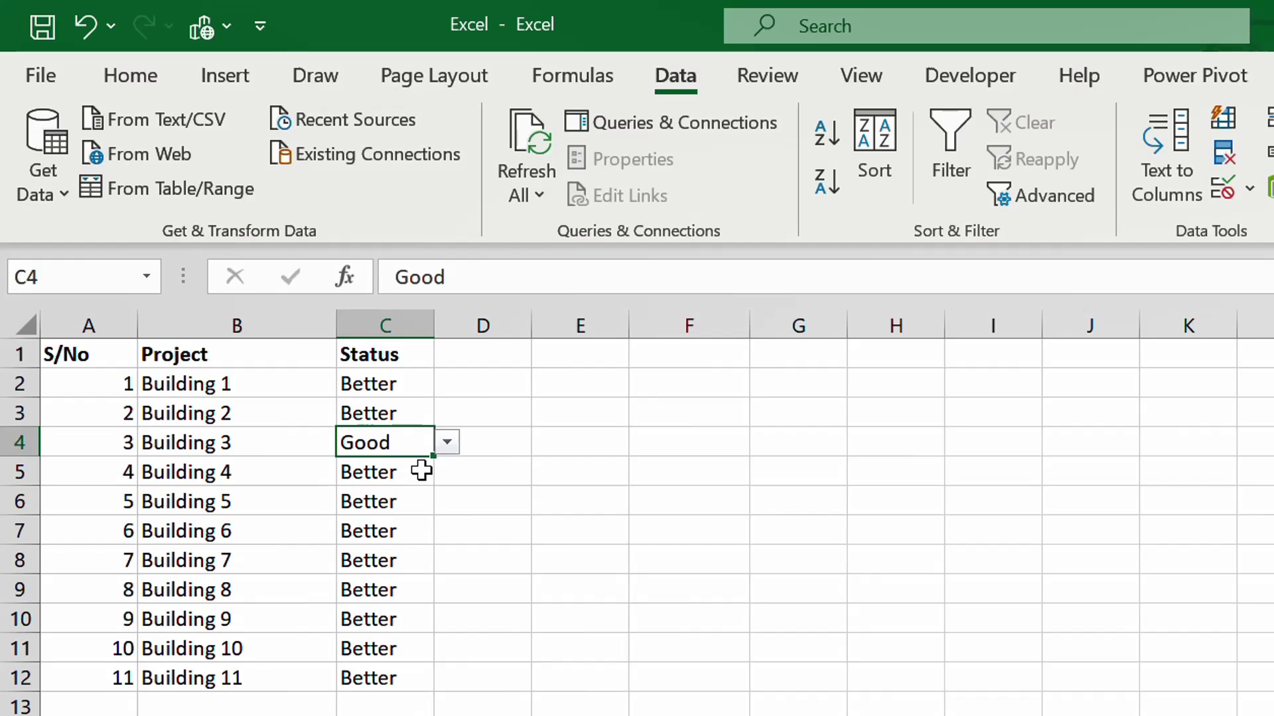
left_click(405, 530)
left_click(446, 531)
left_click(415, 594)
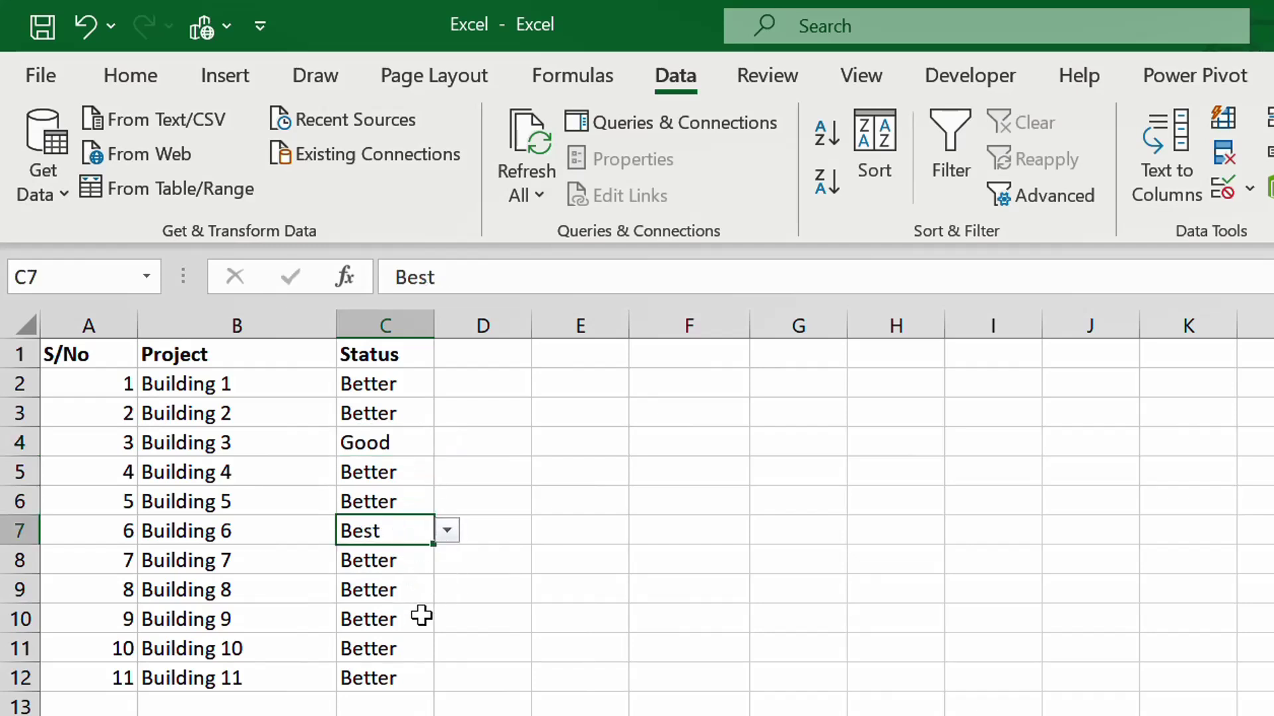
Undo the trial status selections and the fill until cells C2 to C12 are empty again.
left_click(420, 617)
key("ctrl+z")
key("ctrl+z")
key("ctrl+z")
key("ctrl+z")
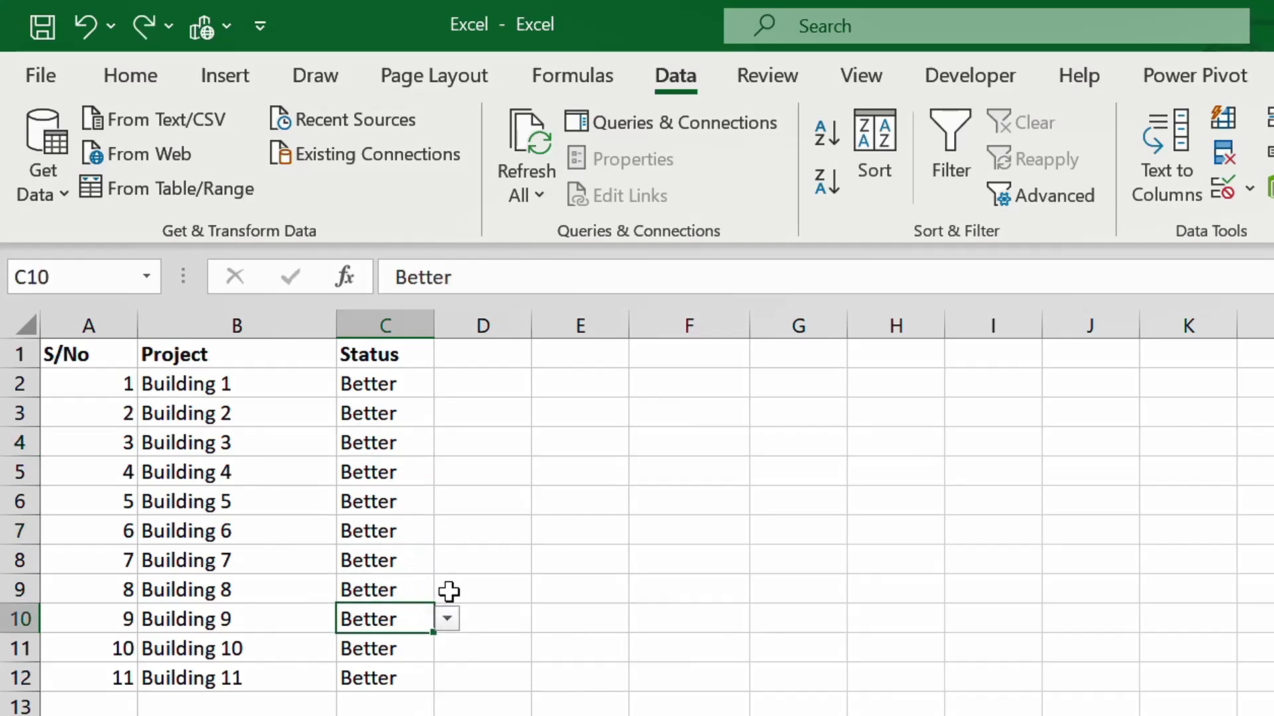
left_click(442, 417)
left_click(405, 381)
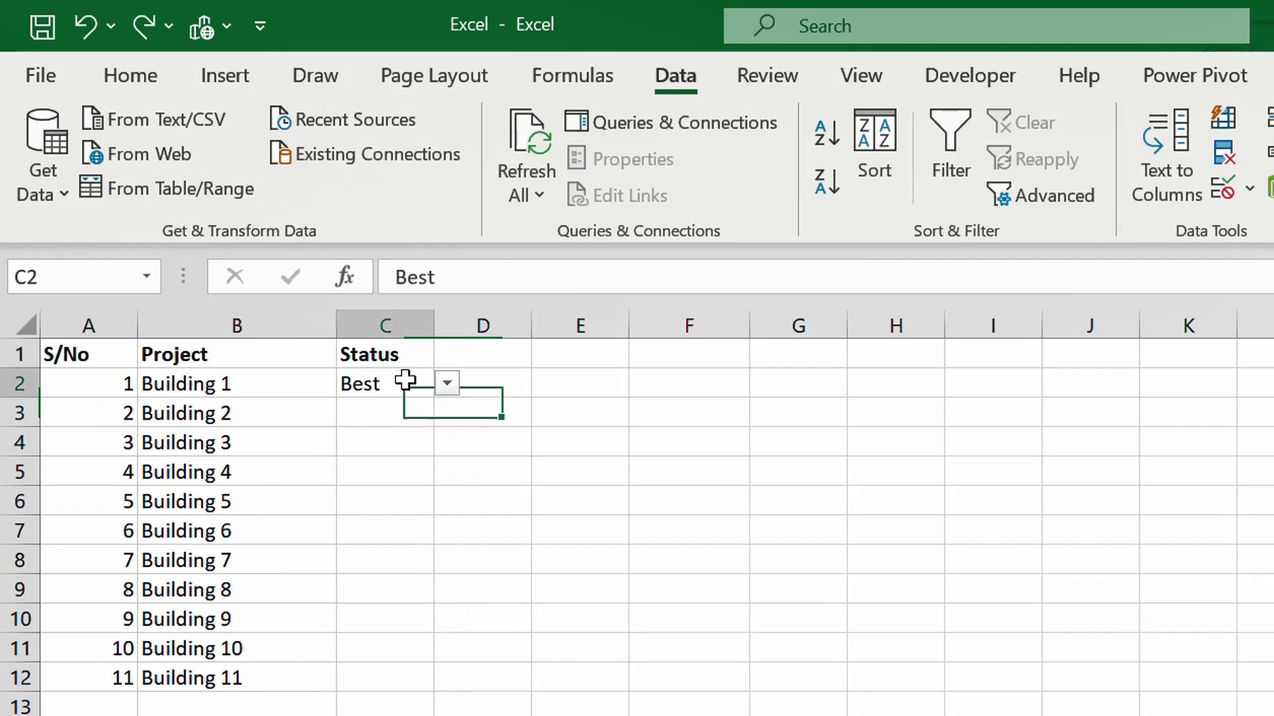
left_click(447, 385)
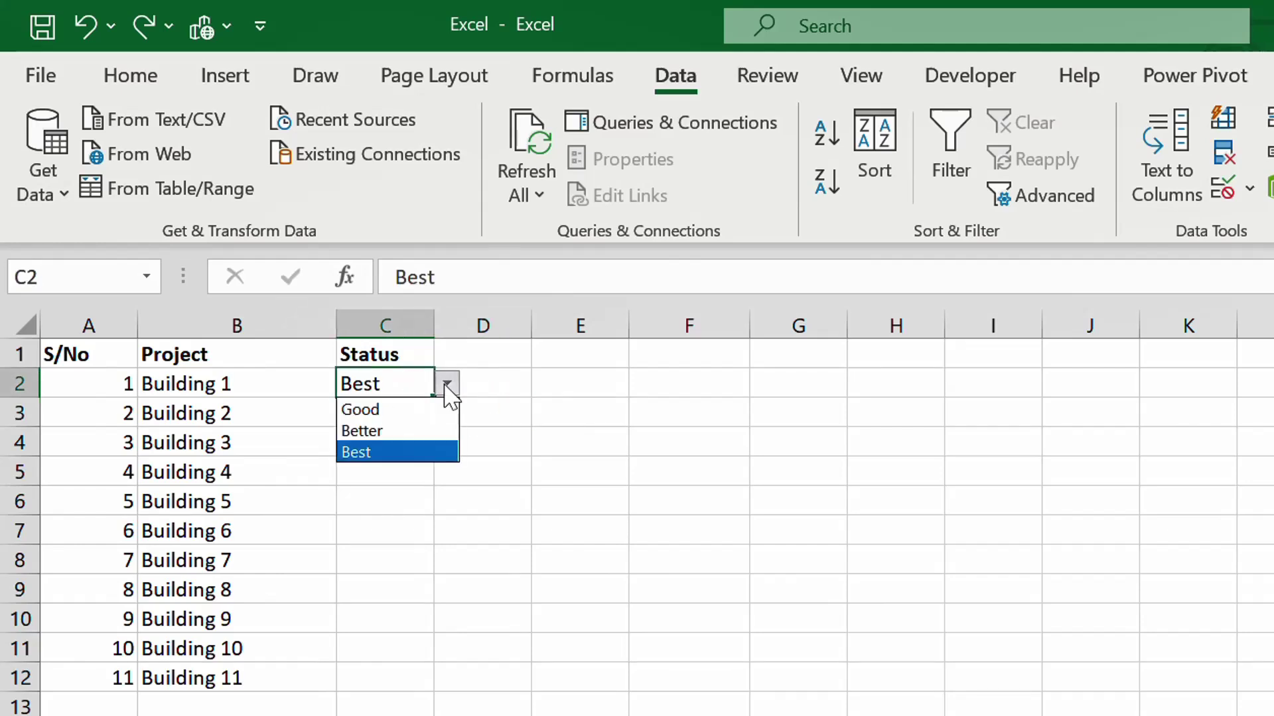
left_click(446, 388)
key("ctrl+z")
key("ctrl+z")
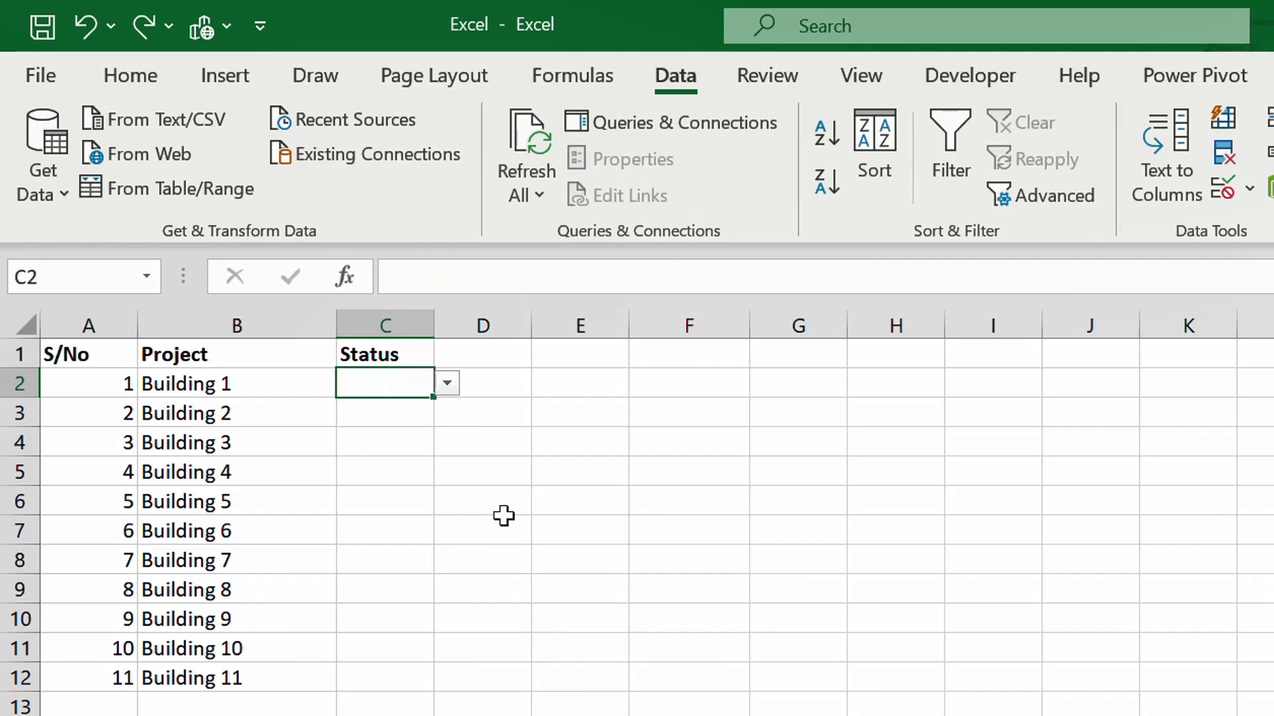
Copy the empty drop-down list from cell C2 down through C12 and check cells C4 and C12 for it.
left_click(469, 438)
left_click(422, 383)
left_click(446, 384)
key("Escape")
left_click_drag(434, 468, 431, 687)
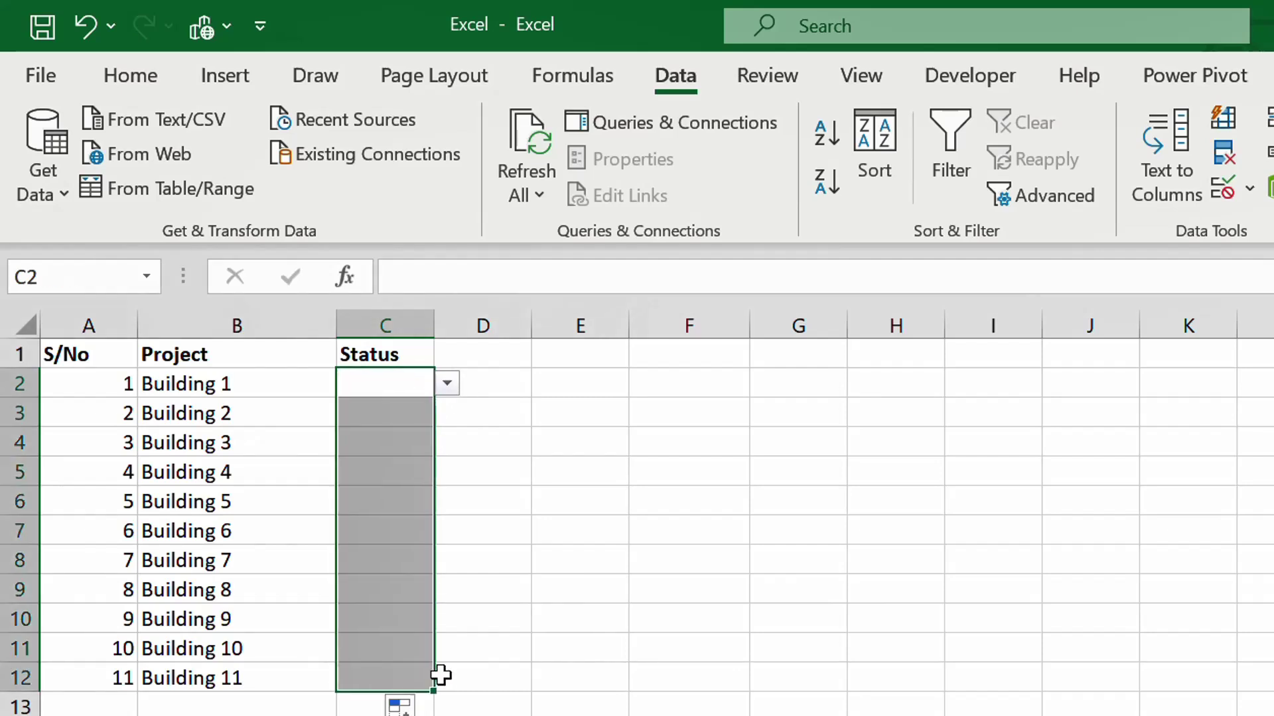
left_click(511, 526)
left_click(418, 431)
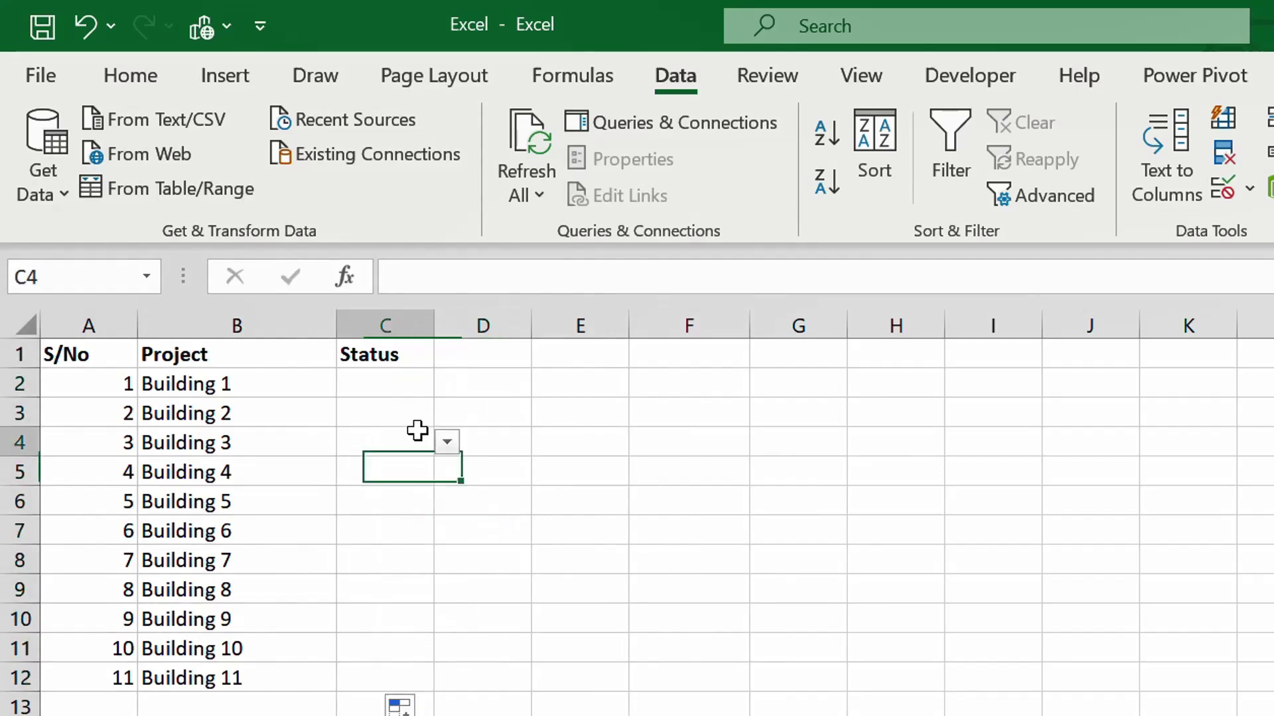
left_click(403, 674)
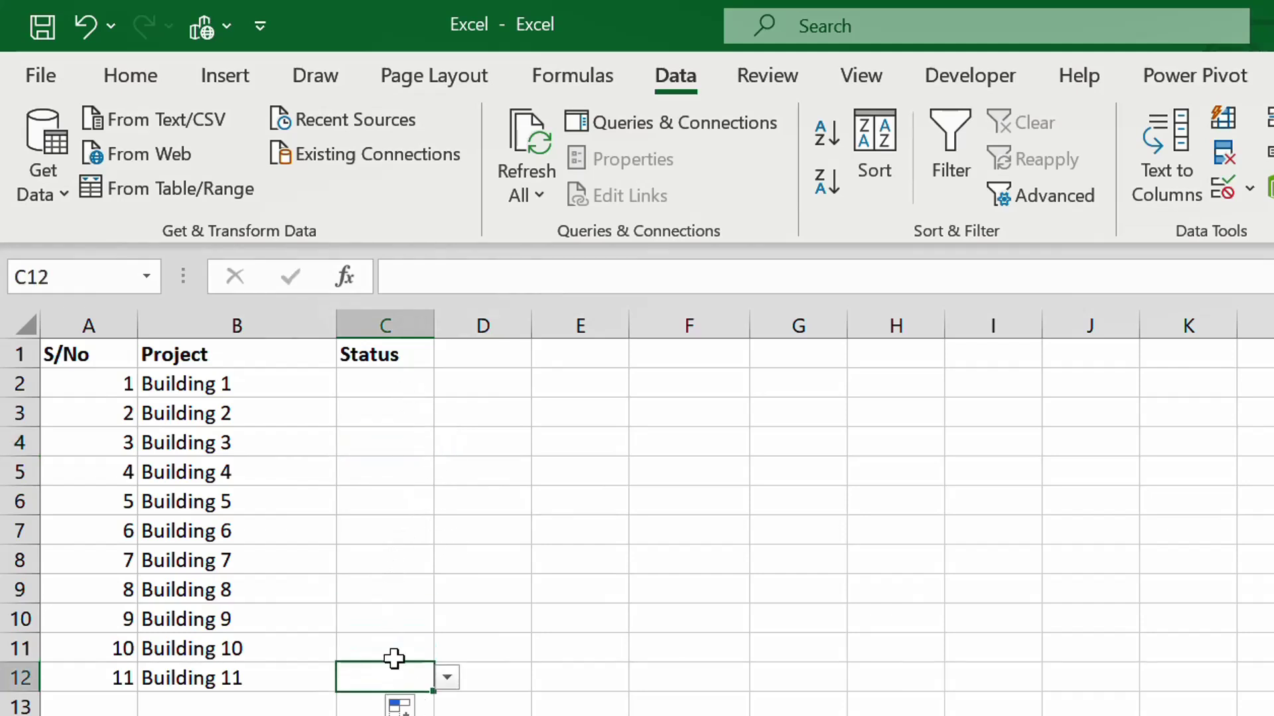
left_click(456, 600)
Choose Better from the drop-down list in cell C2.
left_click(412, 391)
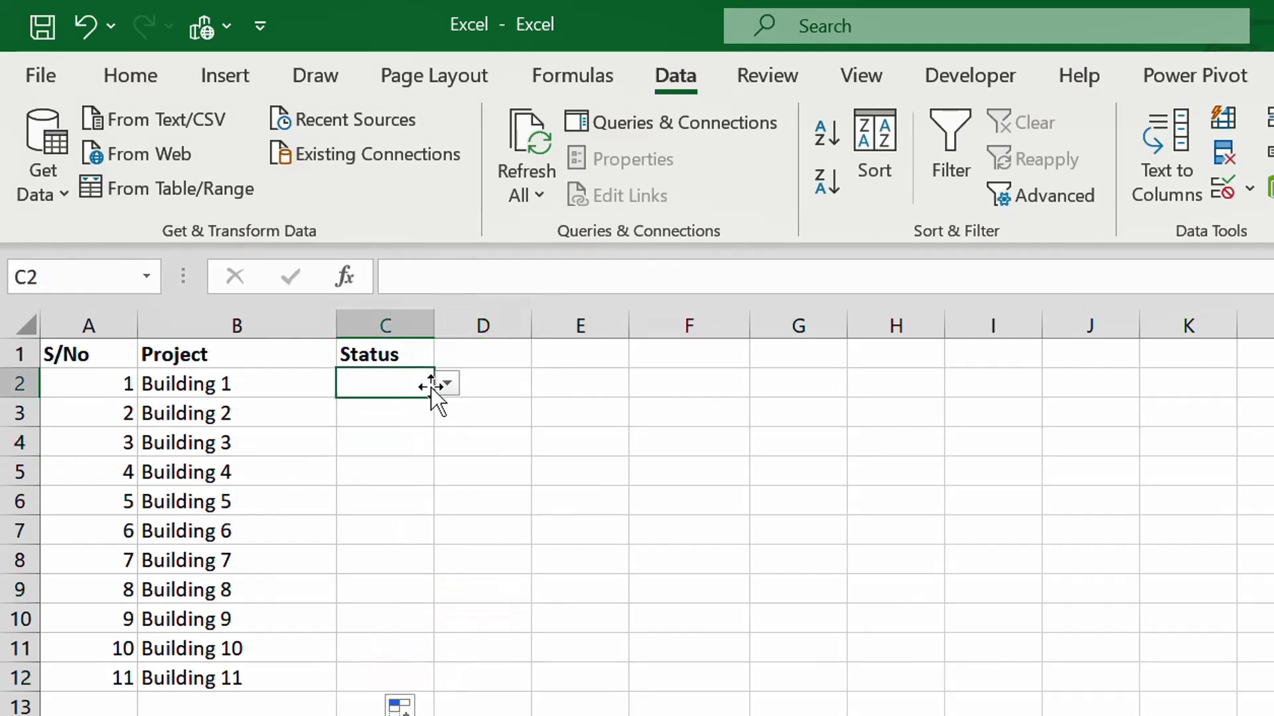
left_click(443, 386)
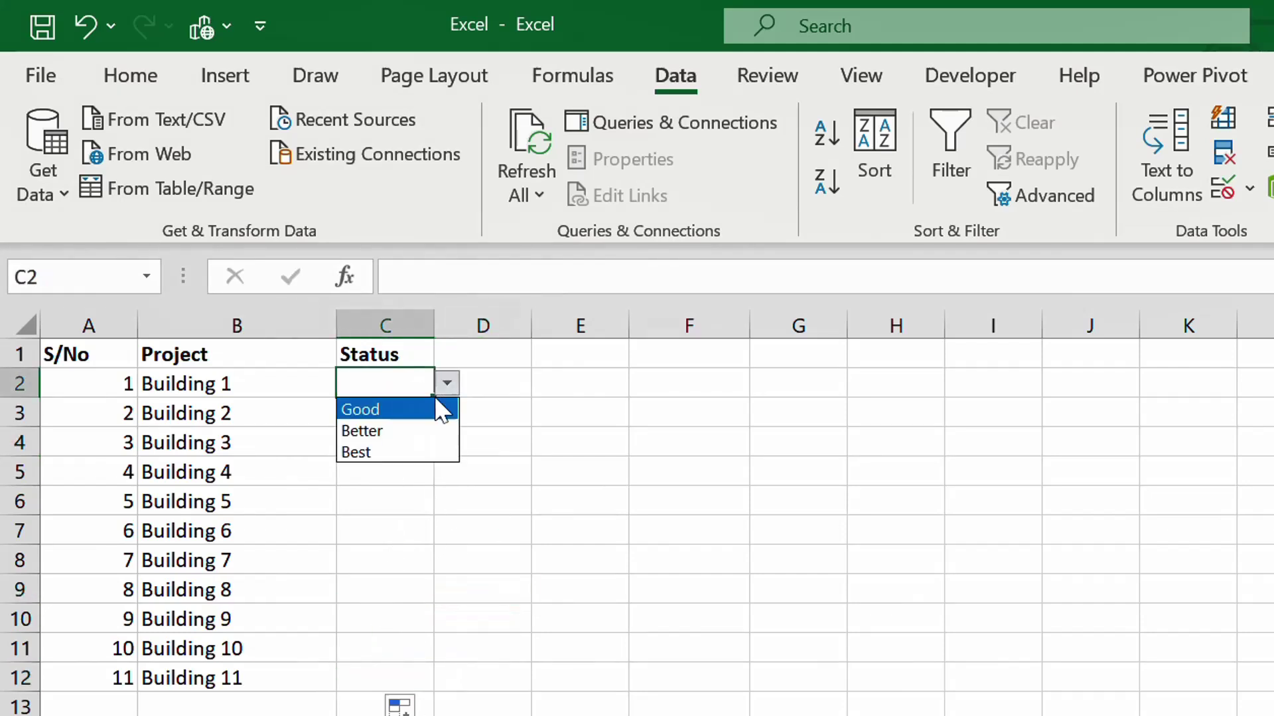
left_click(426, 433)
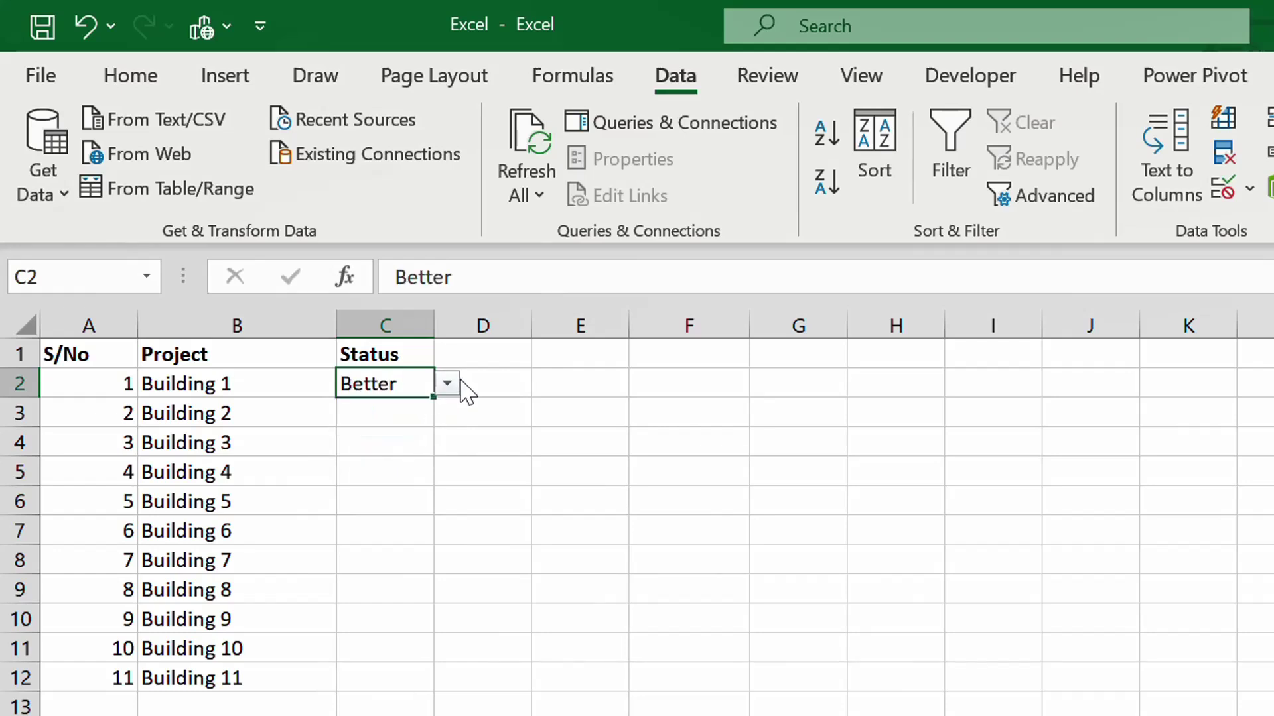
left_click(472, 502)
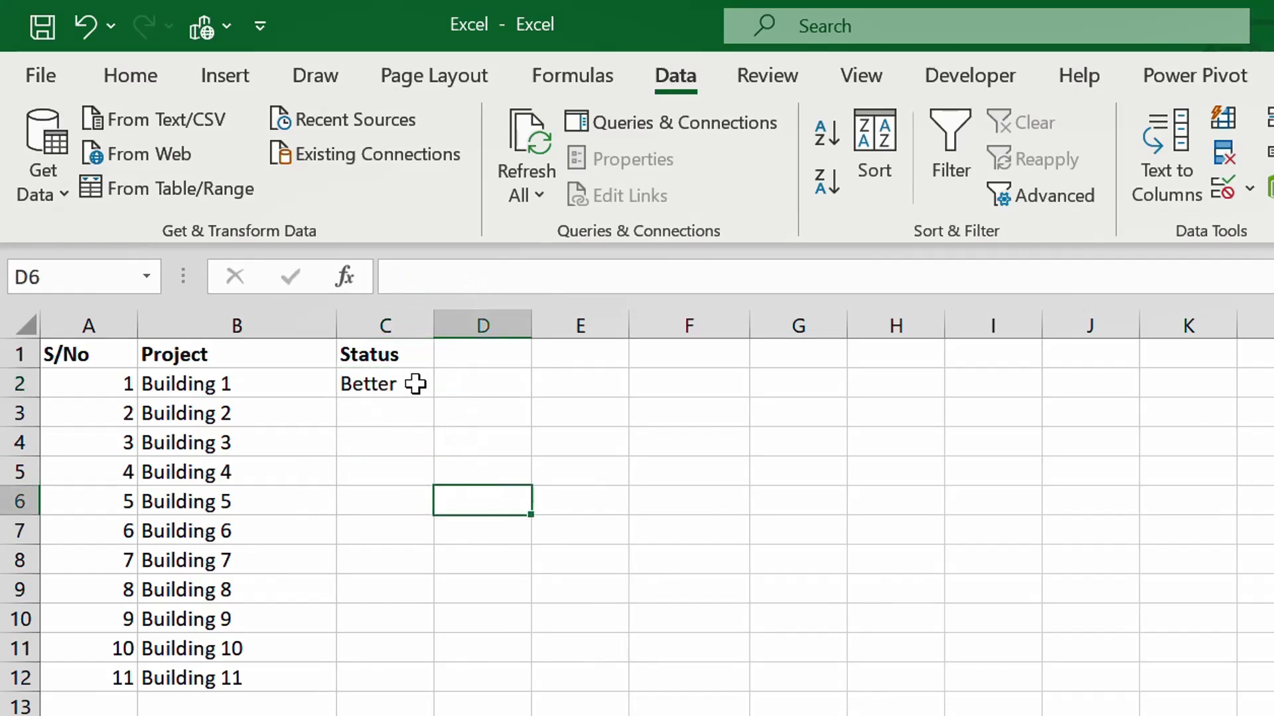
Select cells C2 to C12 and open the Equal To rule of Conditional Formatting for them.
left_click(394, 385)
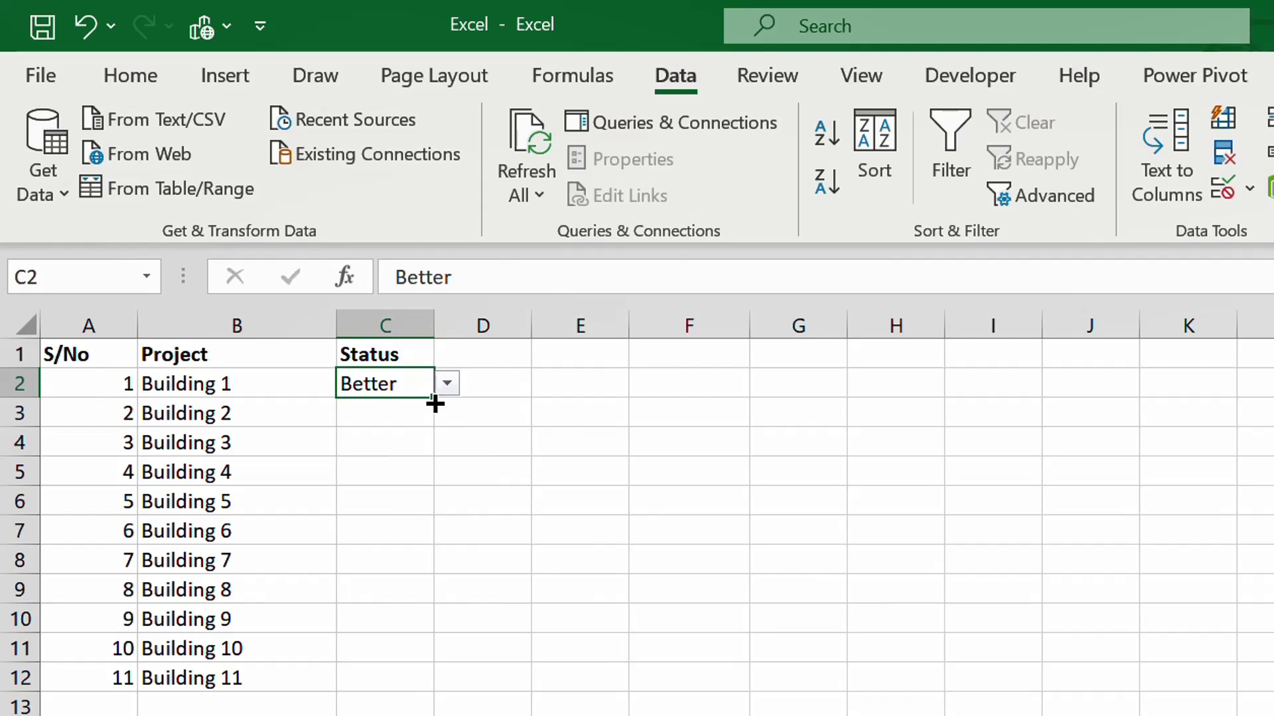
mouse_move(418, 394)
left_mouse_down()
mouse_move(396, 466)
mouse_move(387, 671)
left_mouse_up()
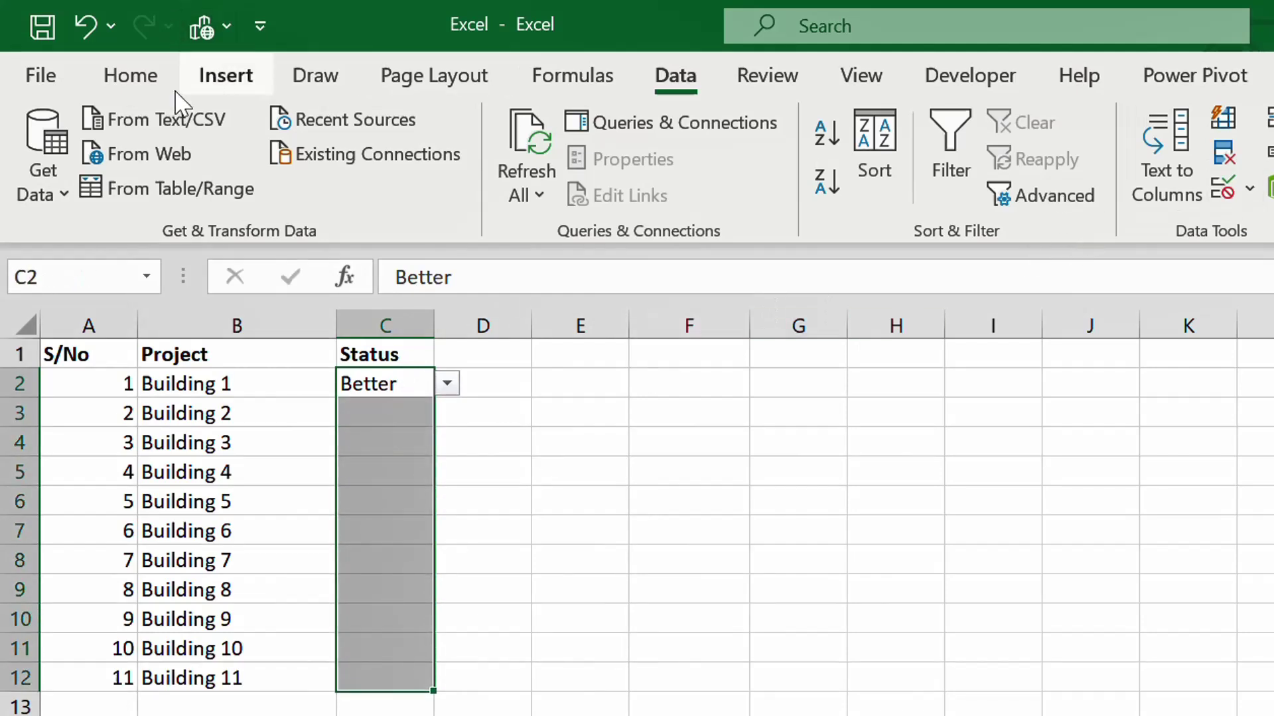
key("ctrl+z")
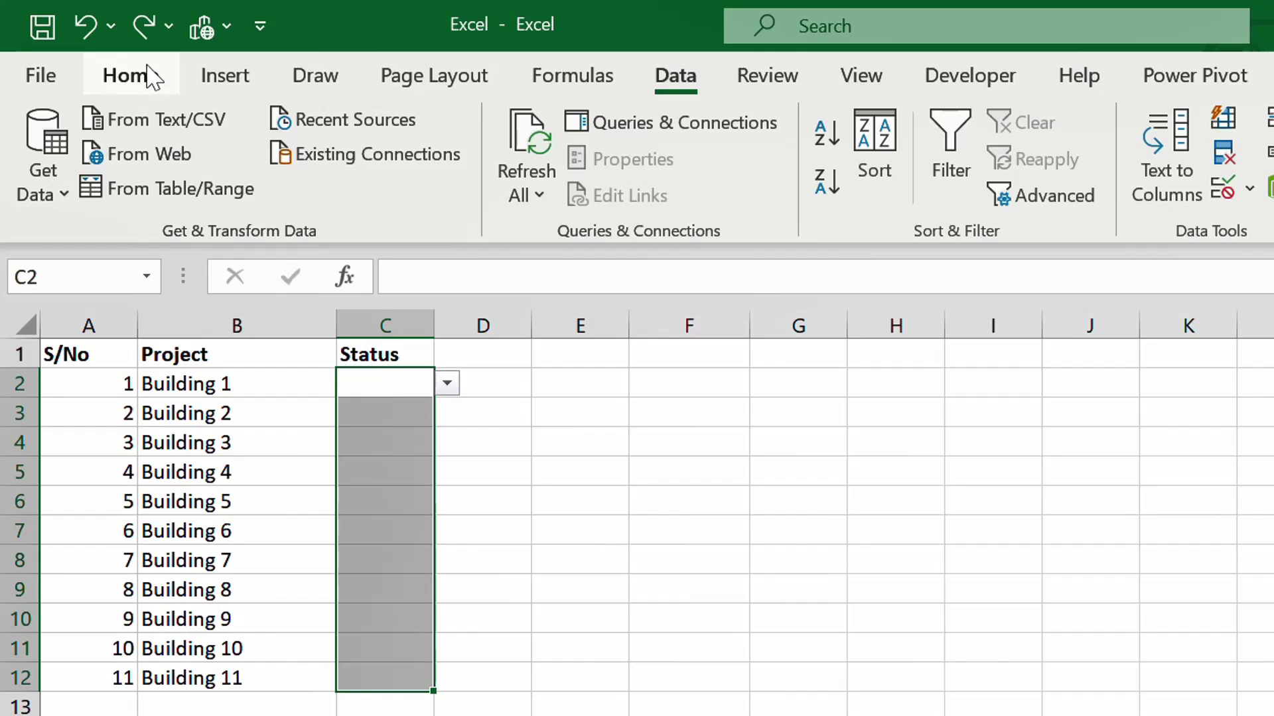
left_click(144, 26)
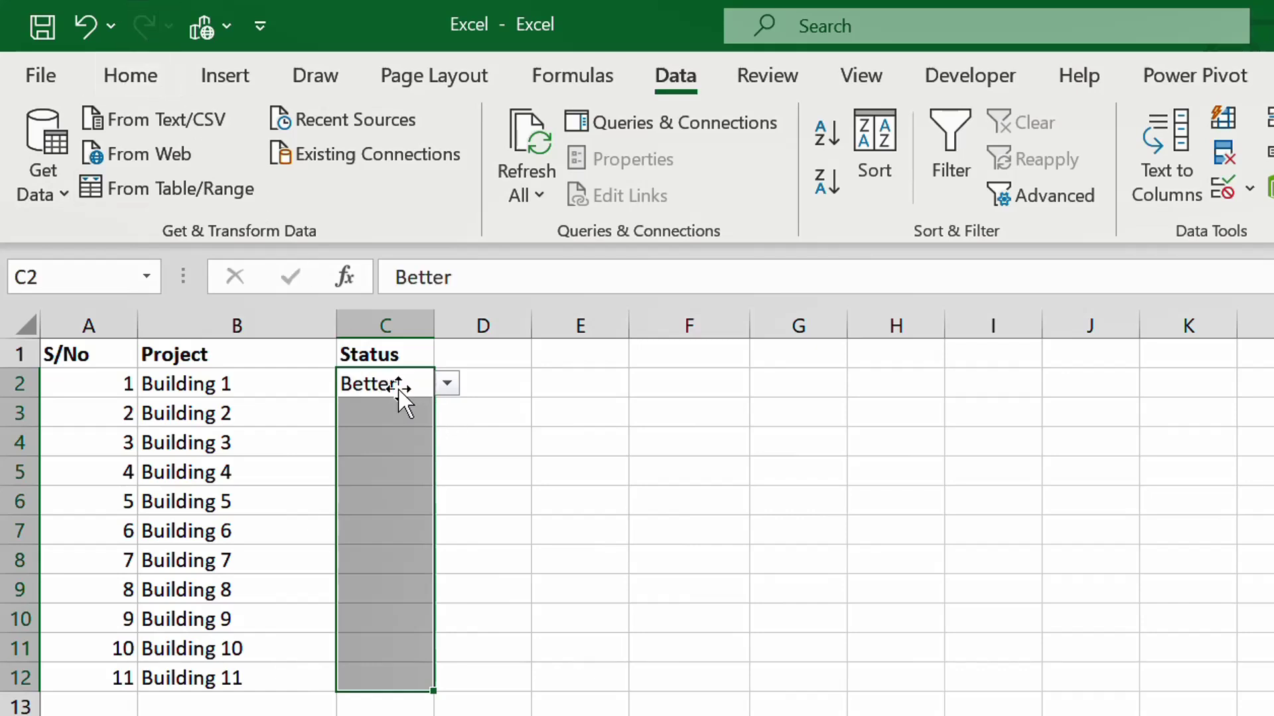
left_click(133, 76)
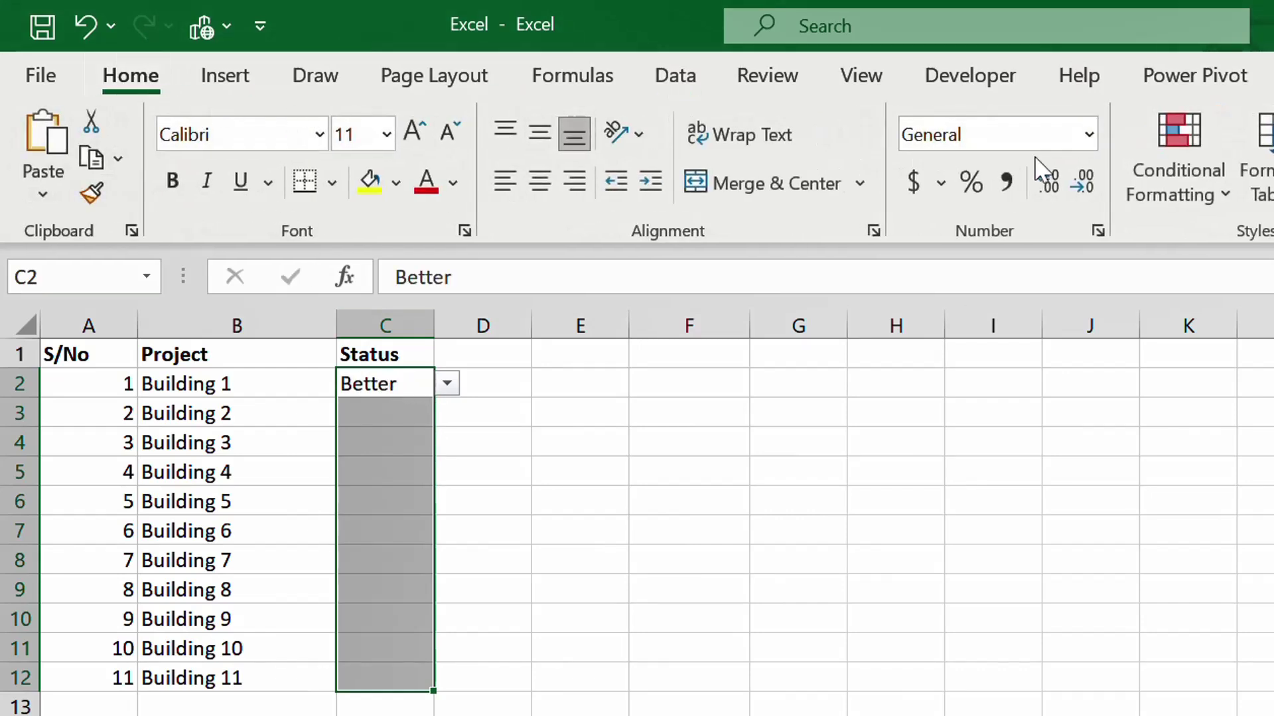
left_click(1178, 160)
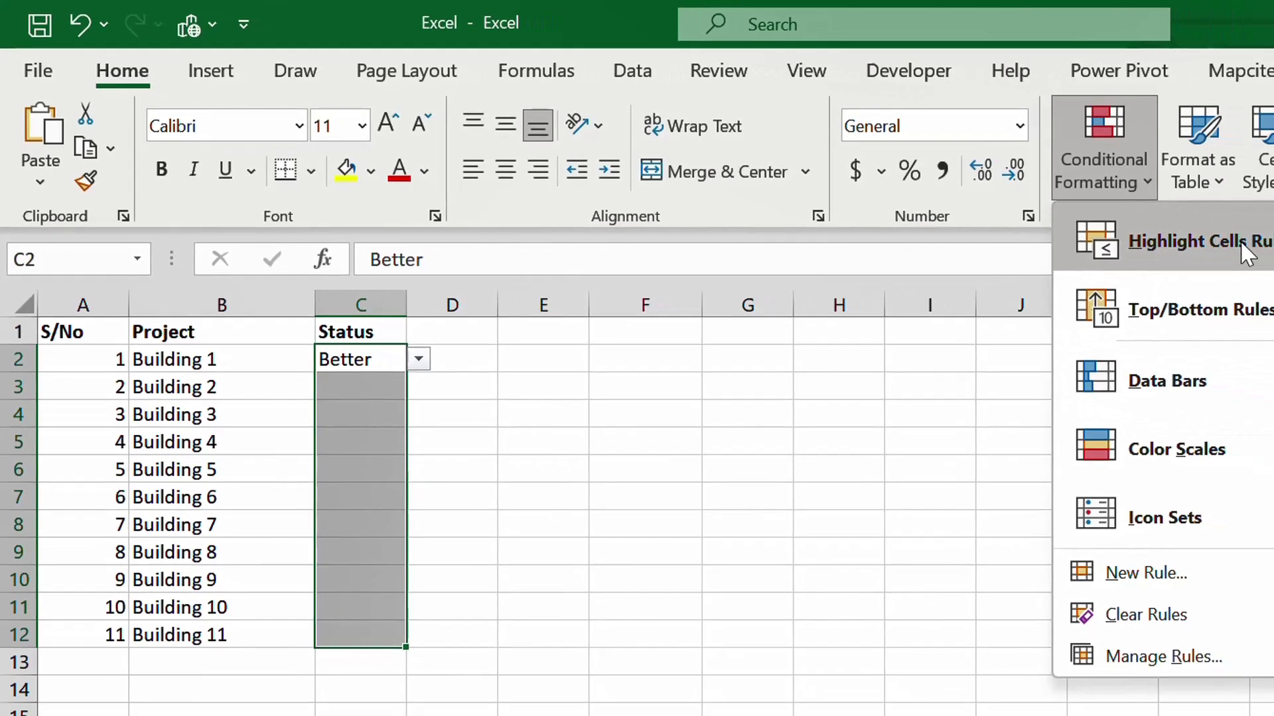
mouse_move(1240, 240)
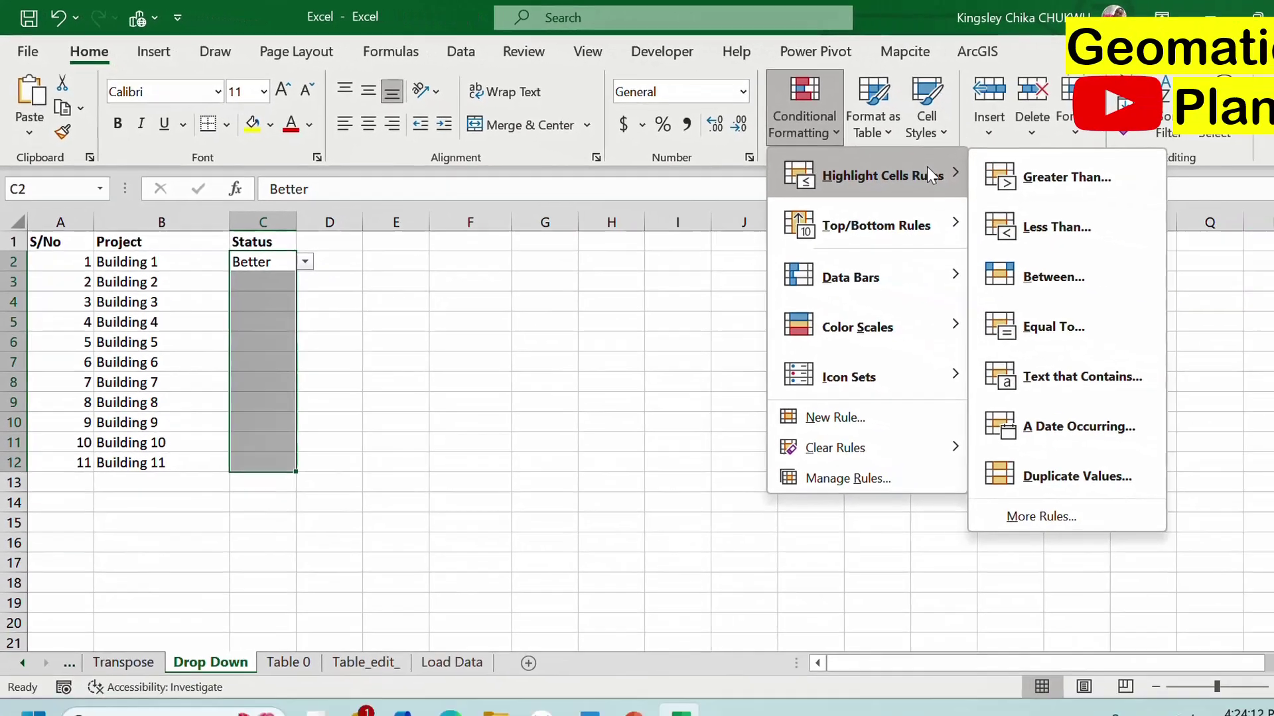
left_click(1005, 313)
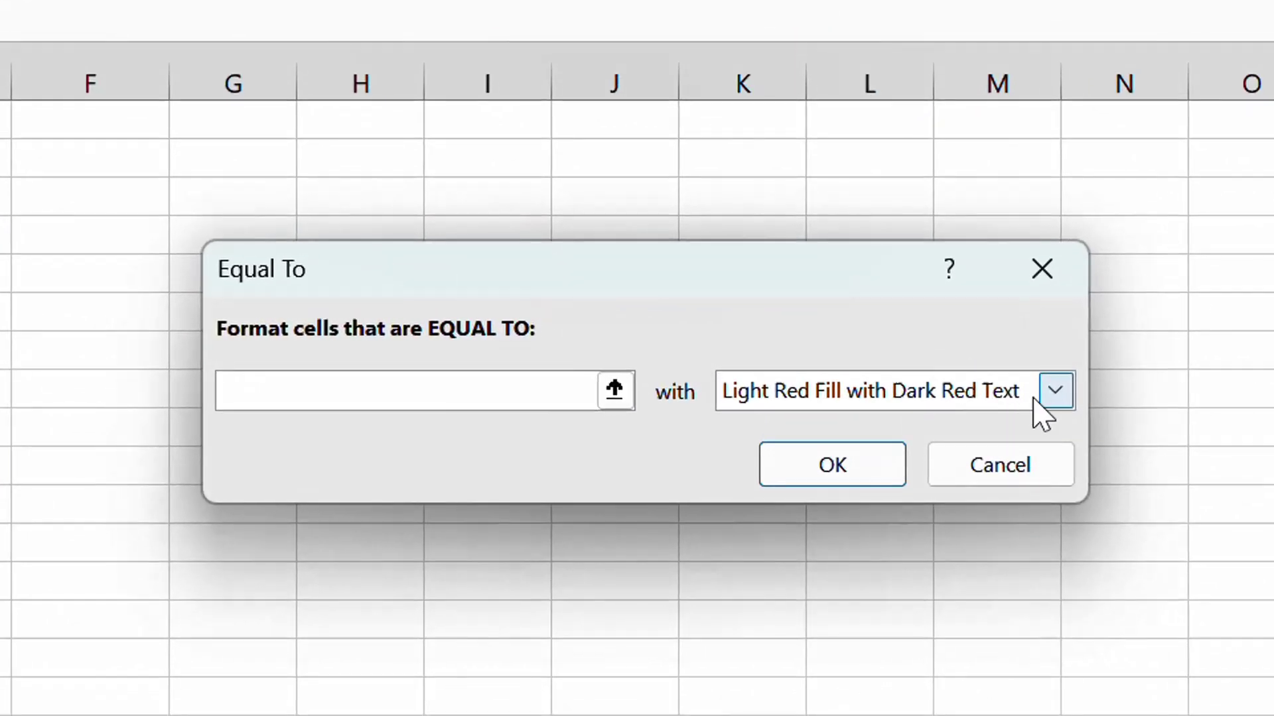
Format status cells equal to Good with a custom red fill, and choose Good in cell C2.
left_click(933, 366)
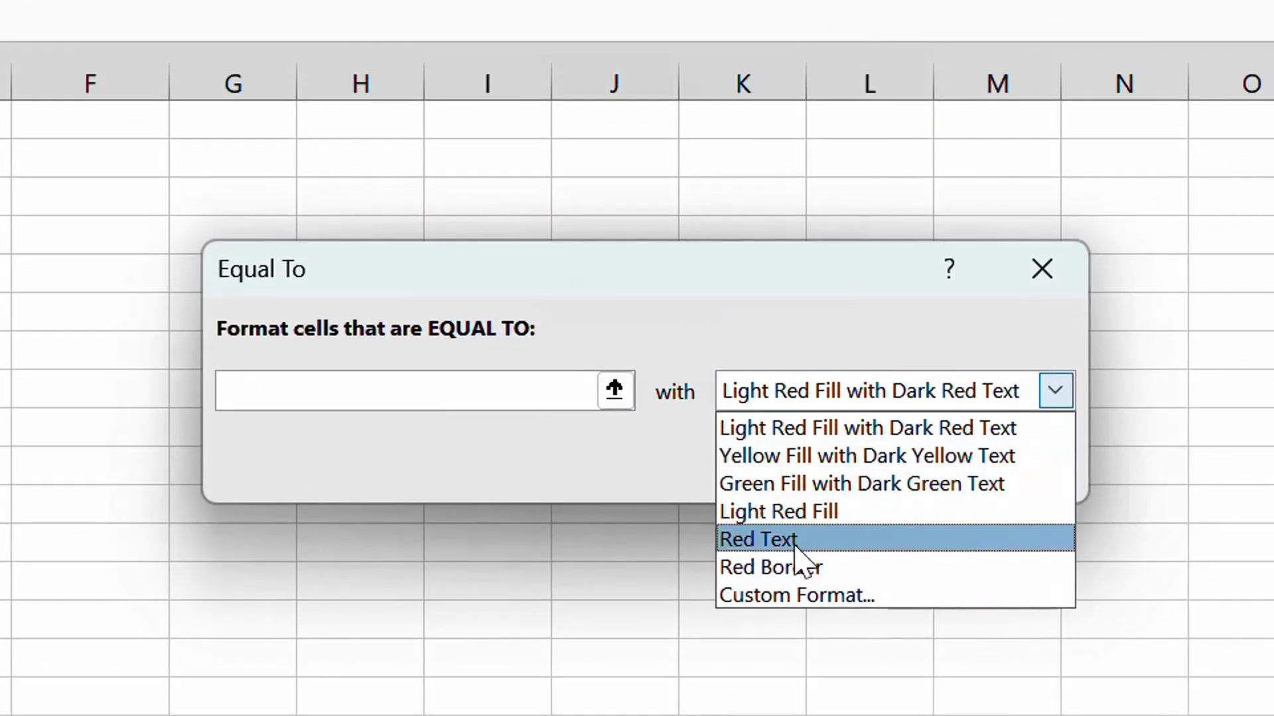
left_click(777, 596)
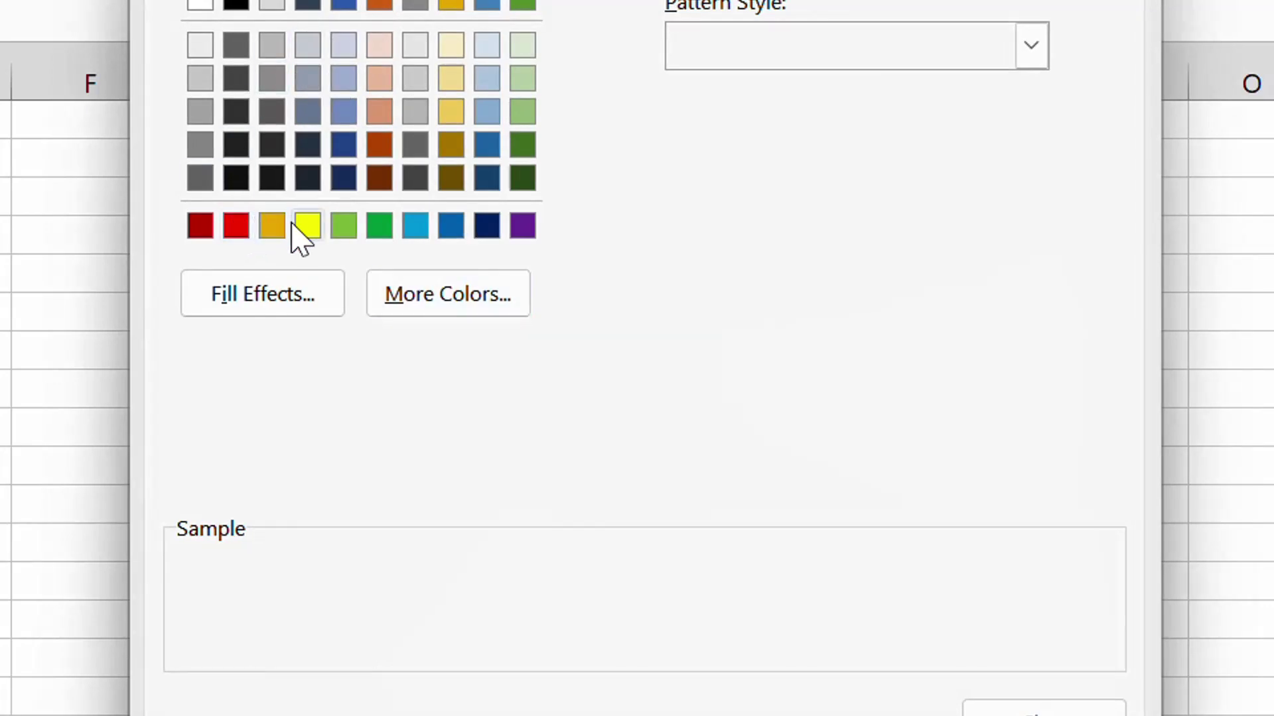
left_click(236, 226)
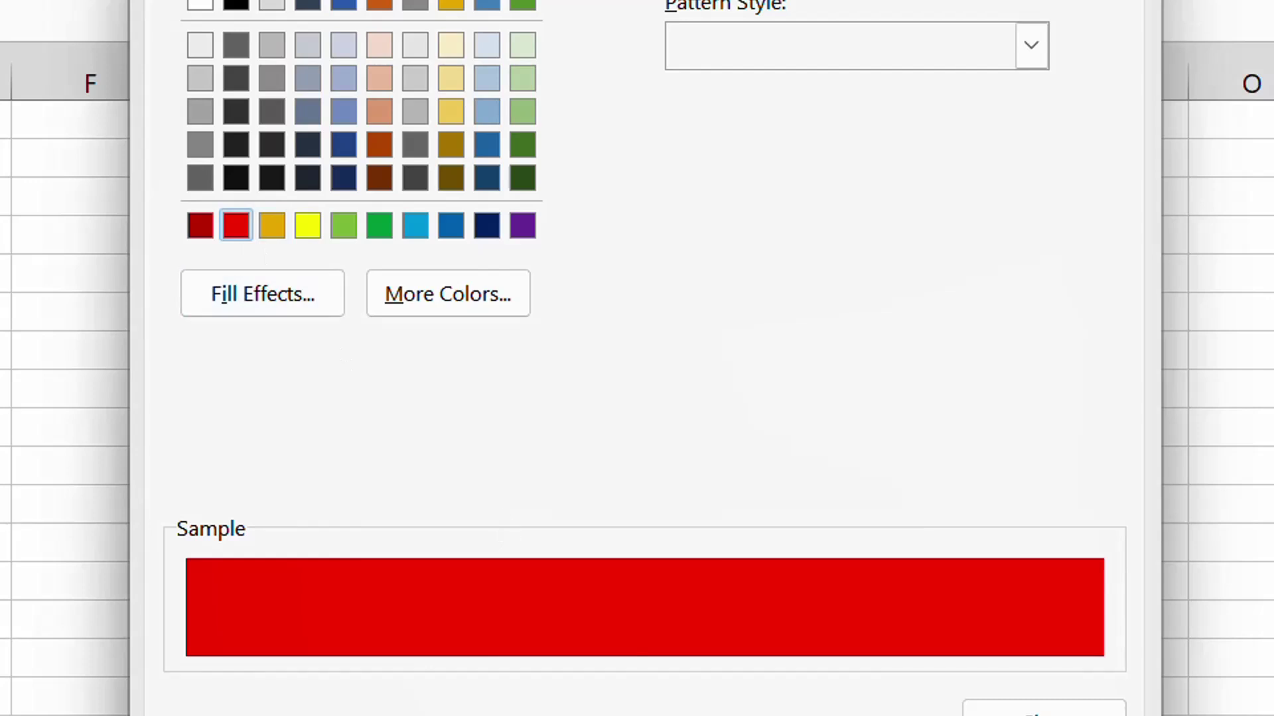
left_click(770, 710)
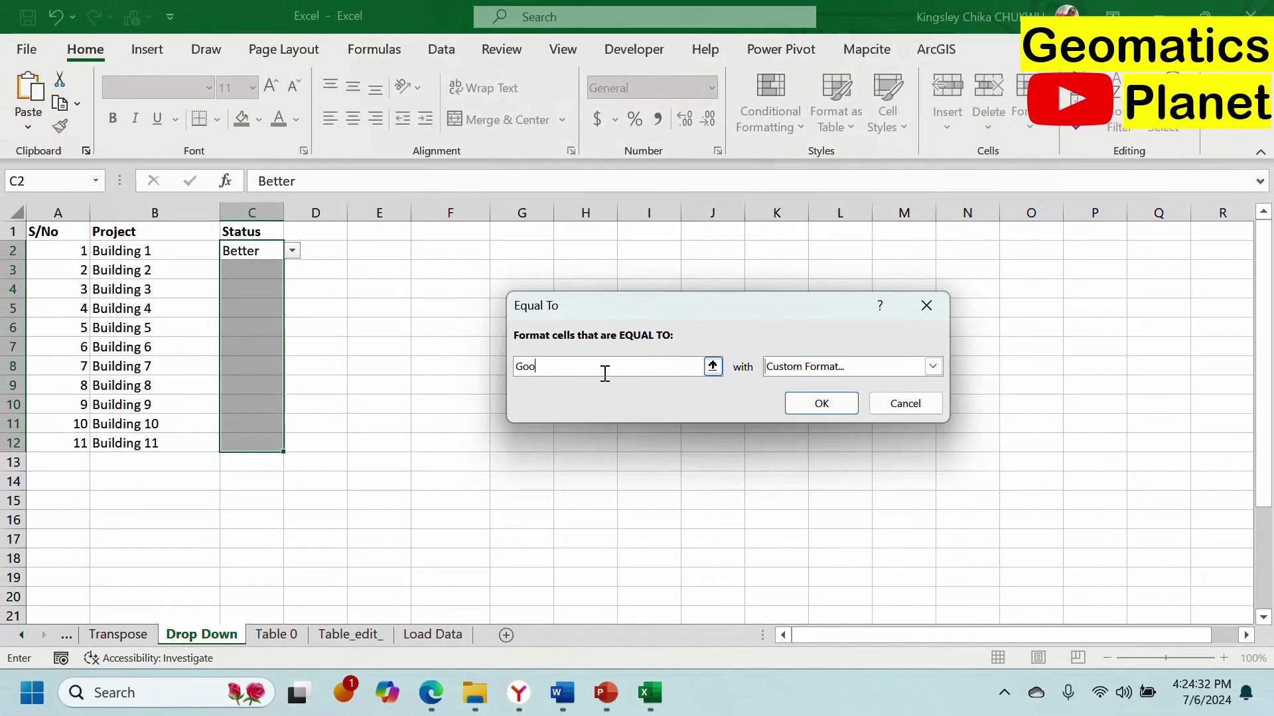
left_click(790, 402)
left_click(292, 251)
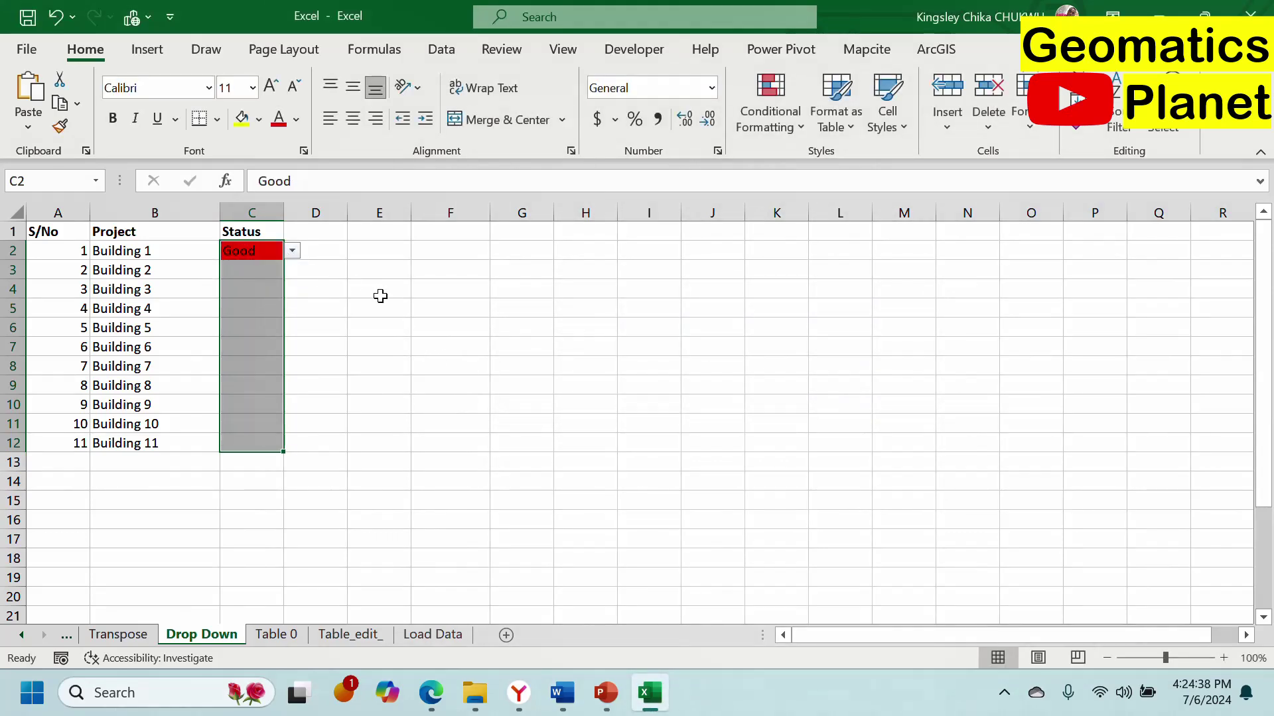
Add an Equal To conditional formatting rule for the text Better to cell C2.
left_click(249, 249)
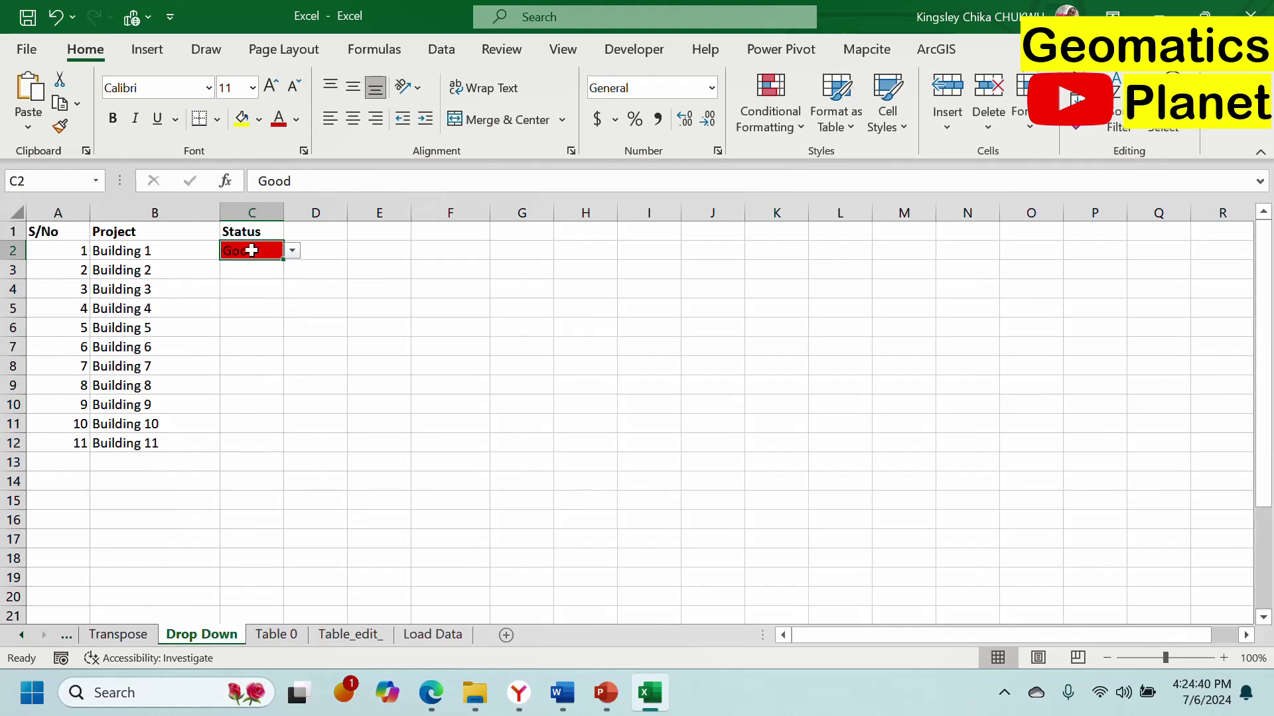
left_click(792, 117)
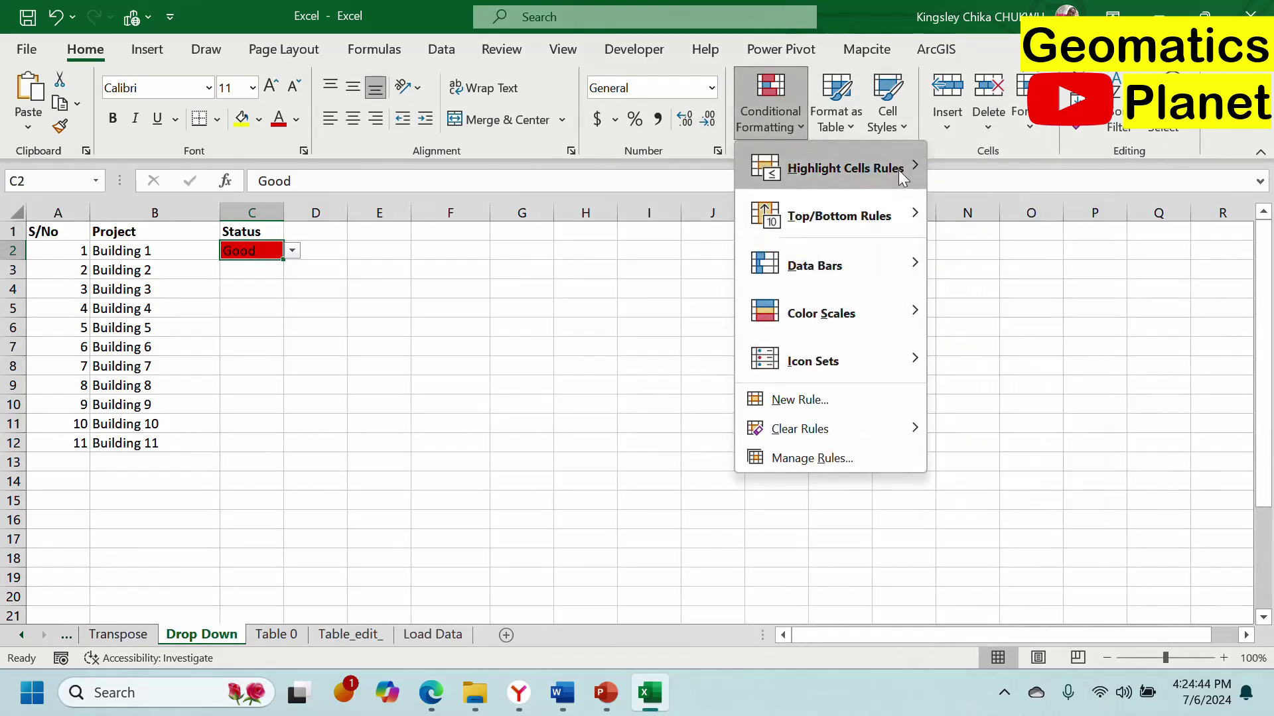
mouse_move(899, 170)
left_click(992, 314)
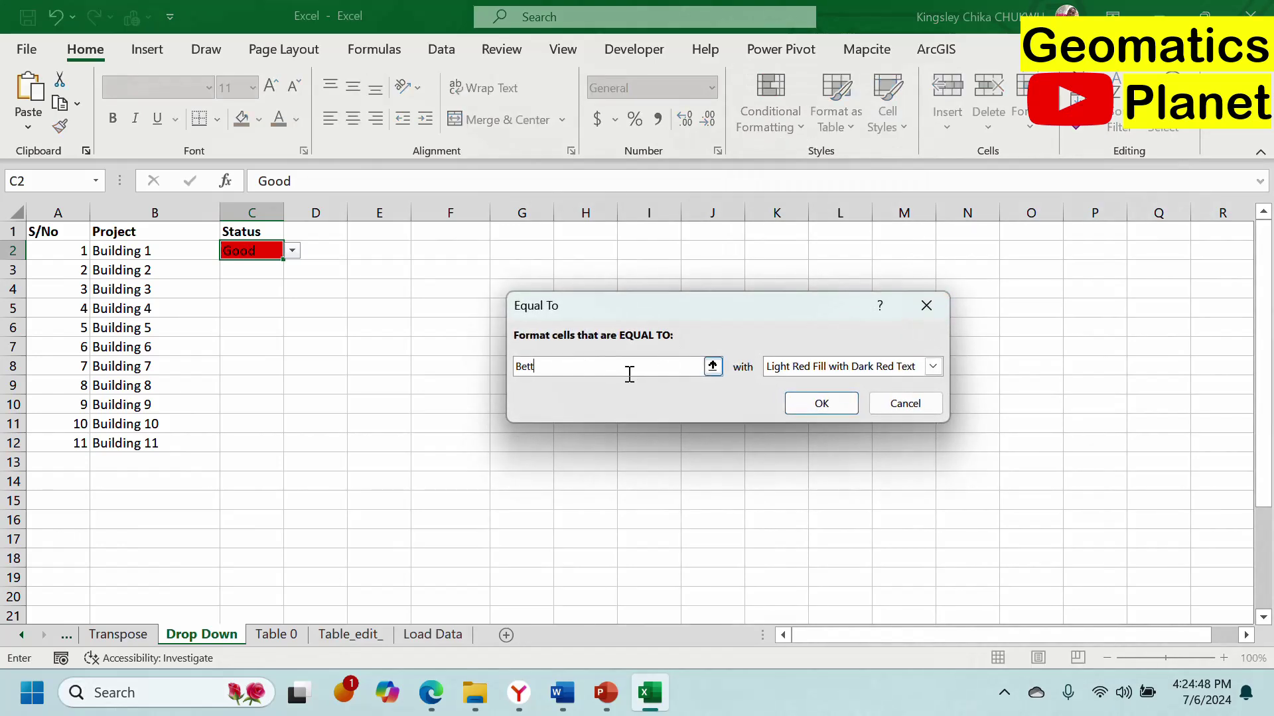
left_click(799, 400)
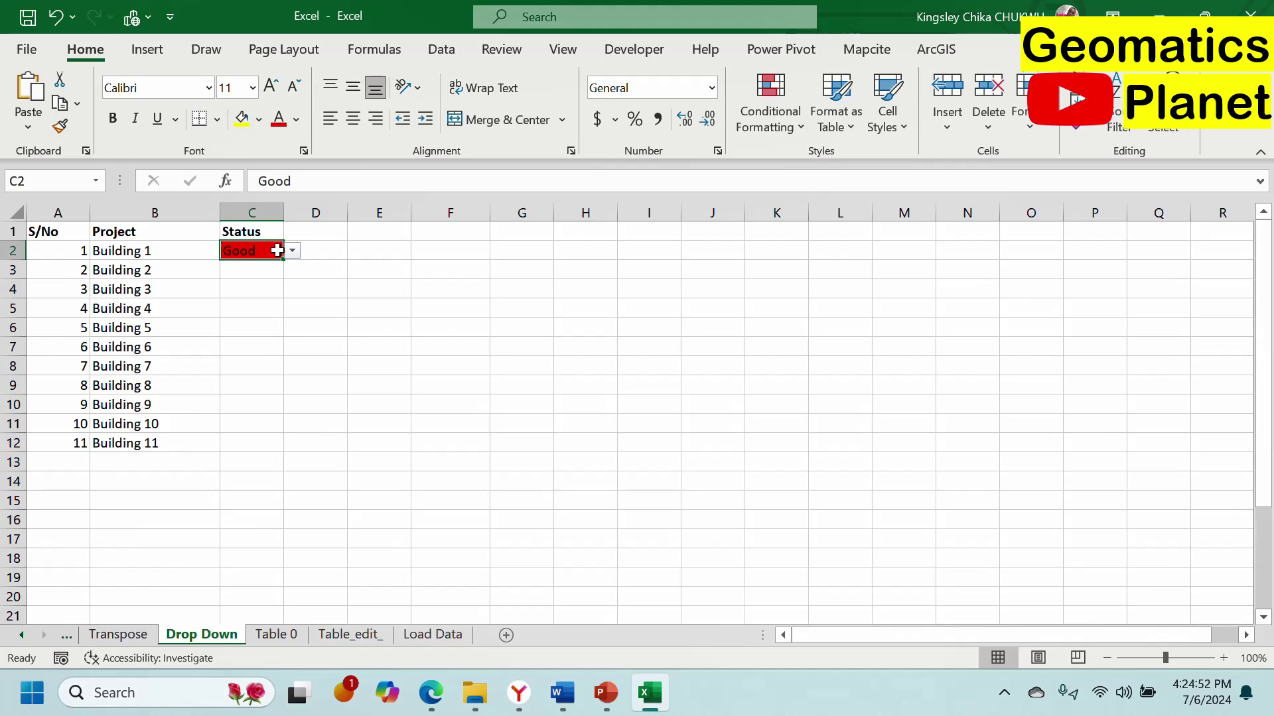
Undo the last change and add an Equal To rule that gives cell C2 a custom yellow fill for Better.
key("ctrl+z")
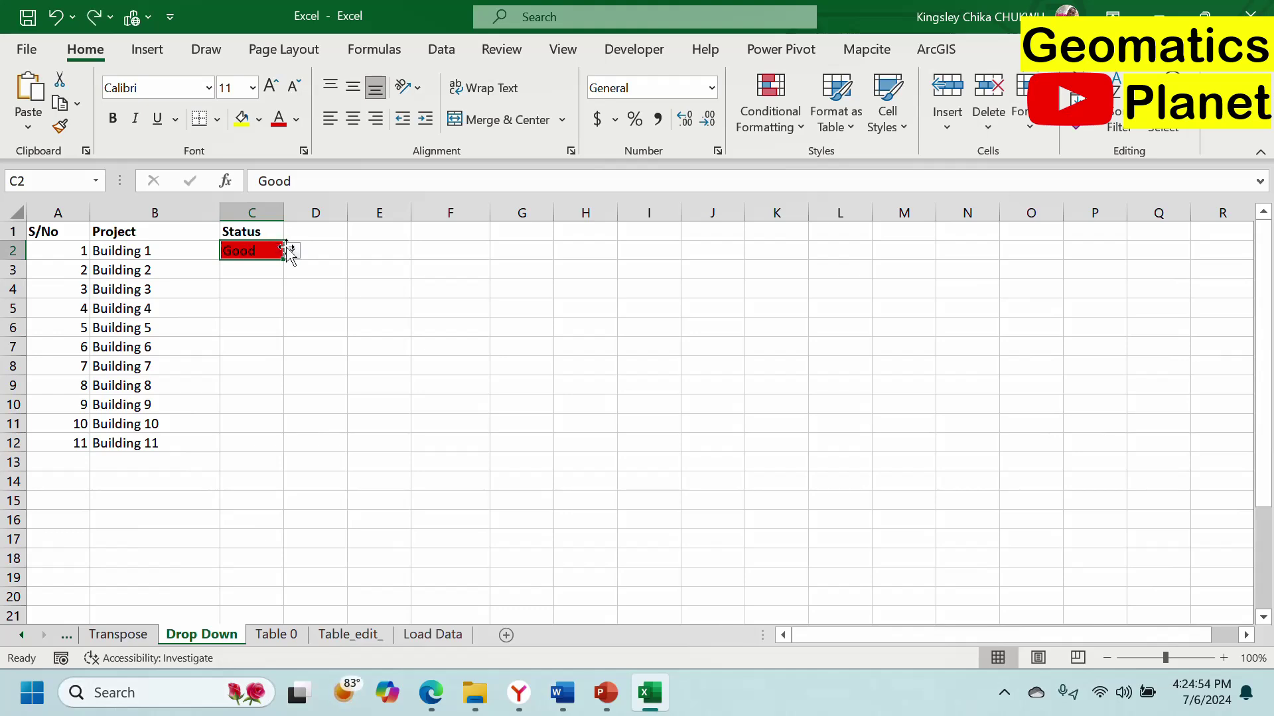
left_click(833, 109)
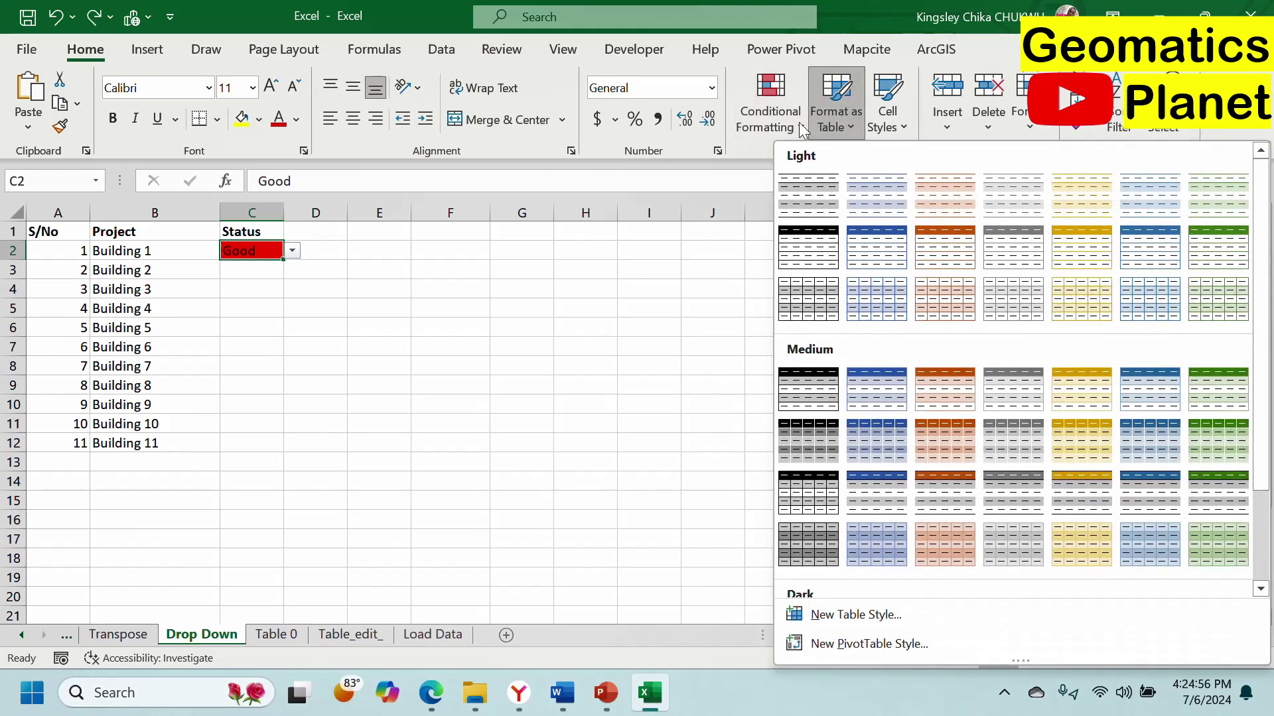
left_click(787, 117)
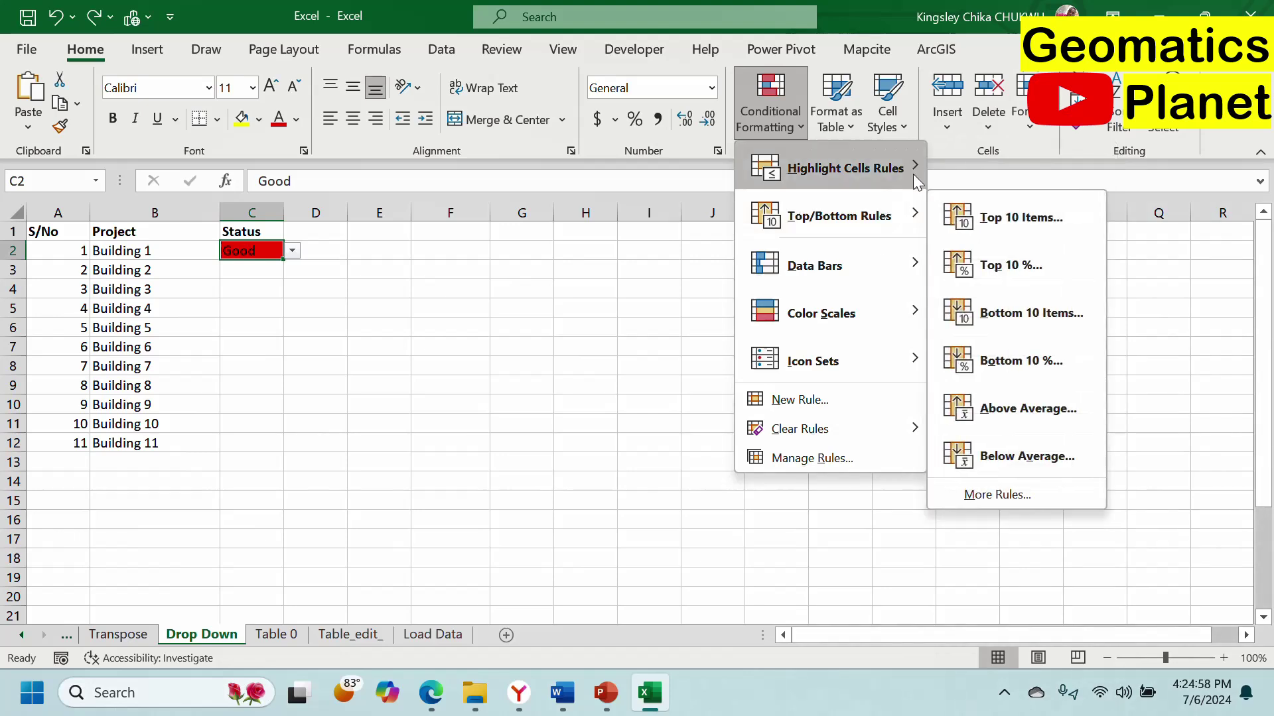
mouse_move(913, 173)
left_click(1001, 310)
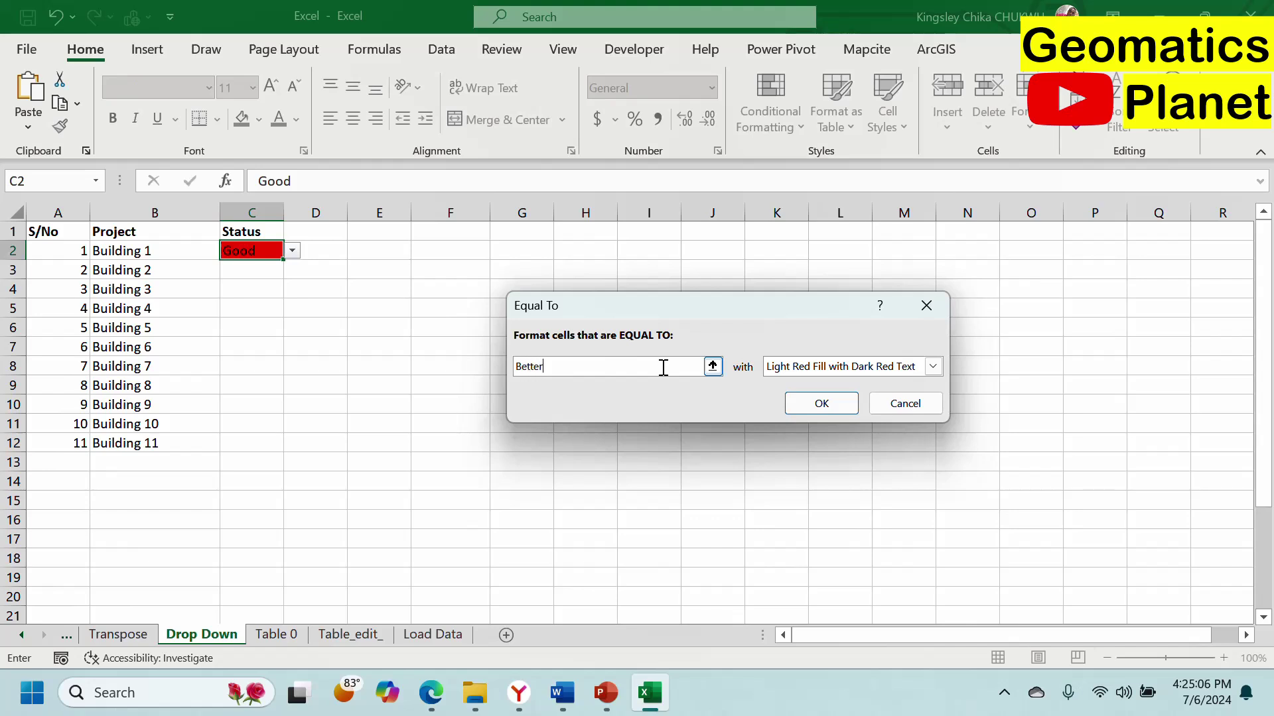
type("Better")
left_click(933, 366)
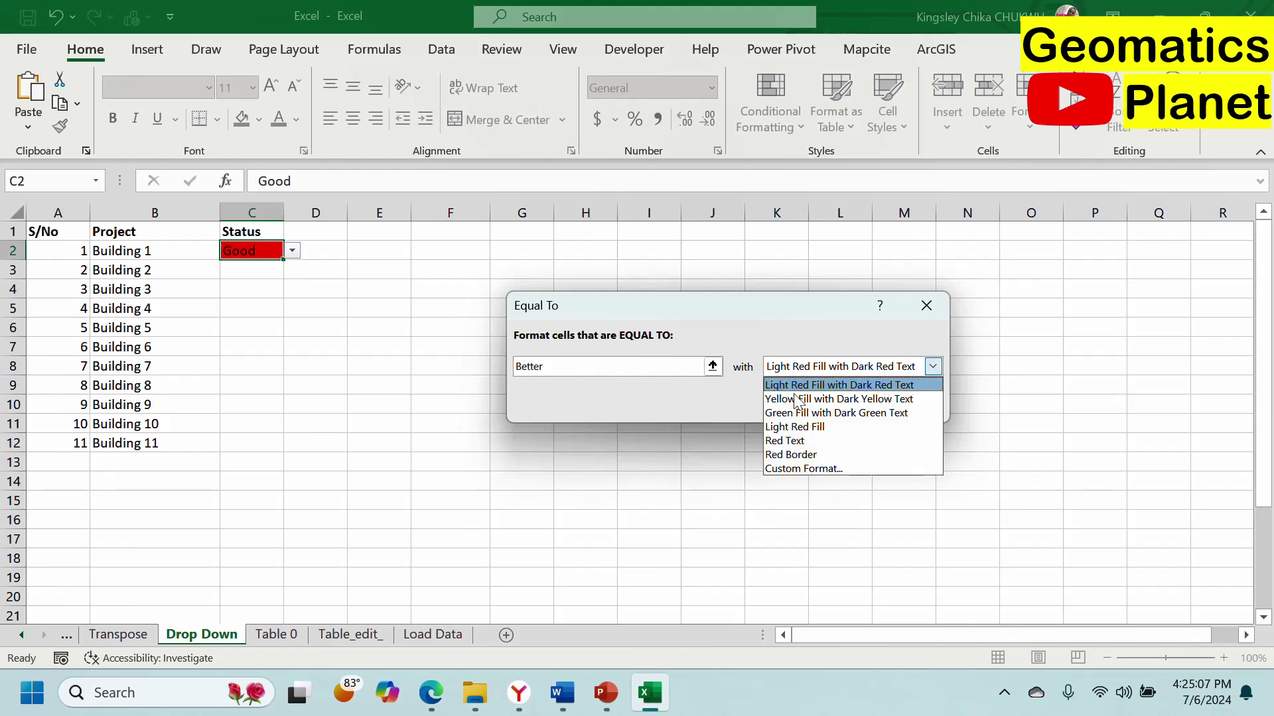
left_click(773, 468)
left_click(558, 284)
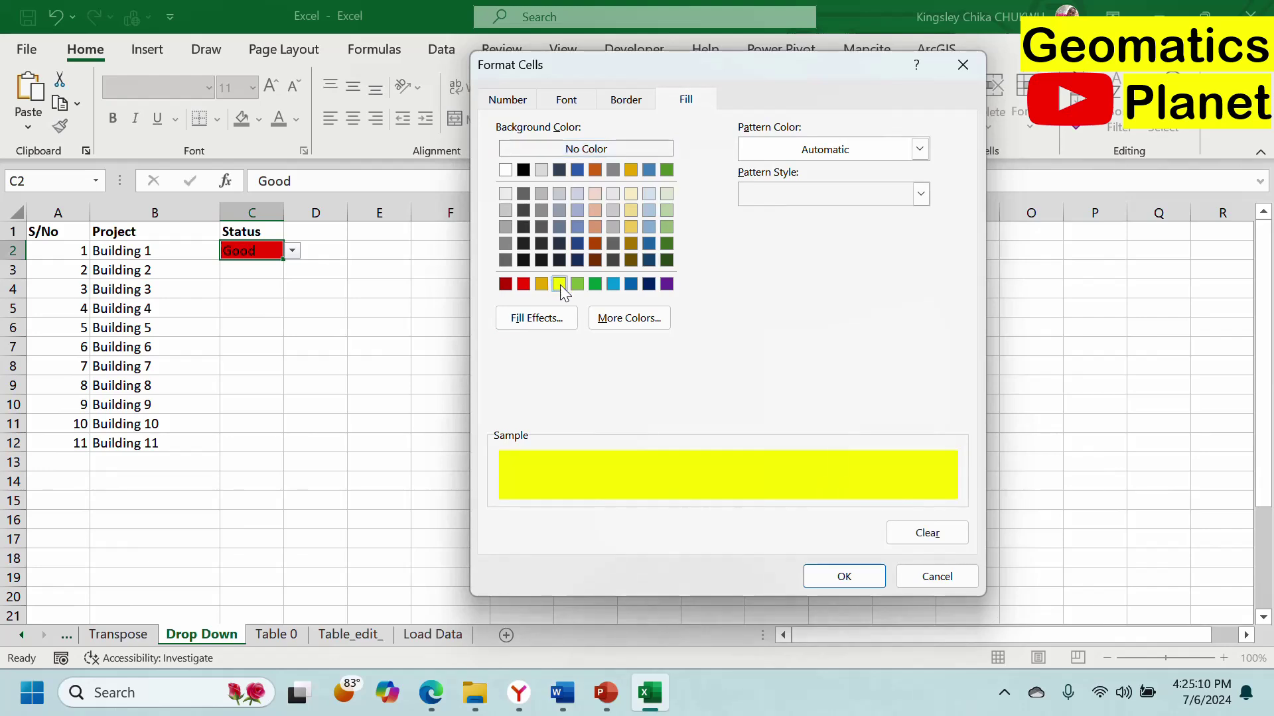
left_click(818, 571)
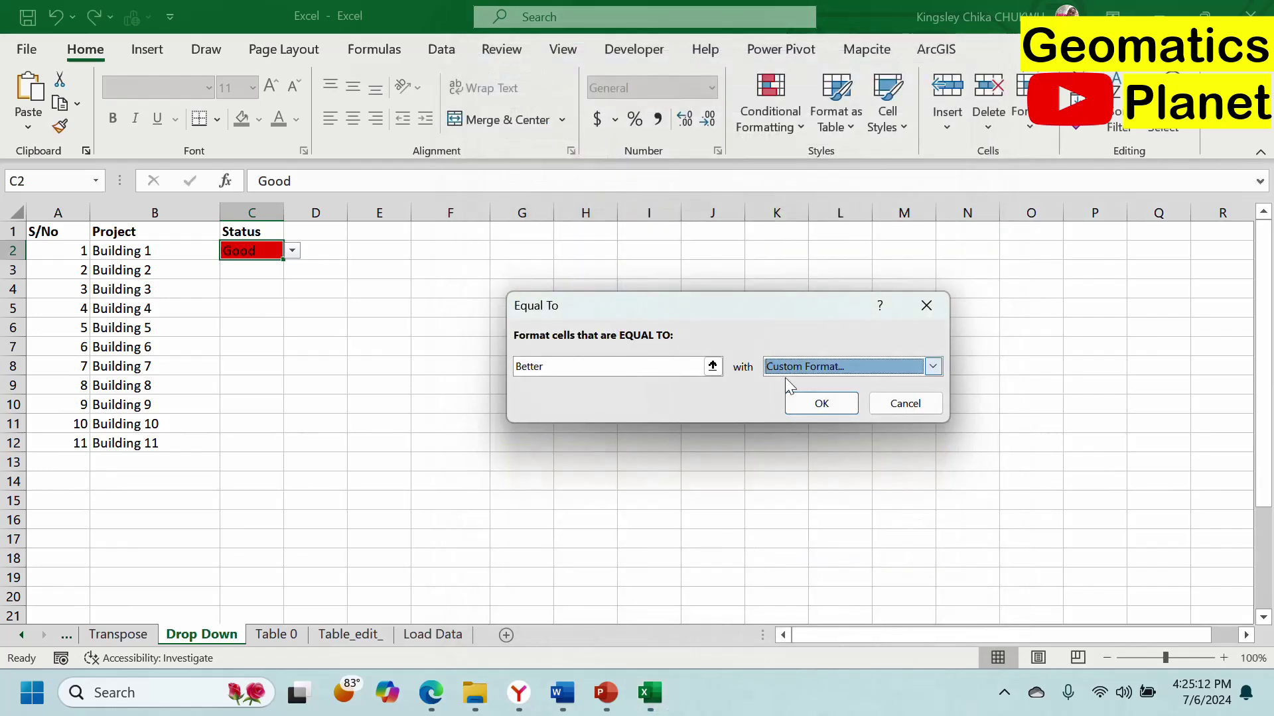
left_click(848, 399)
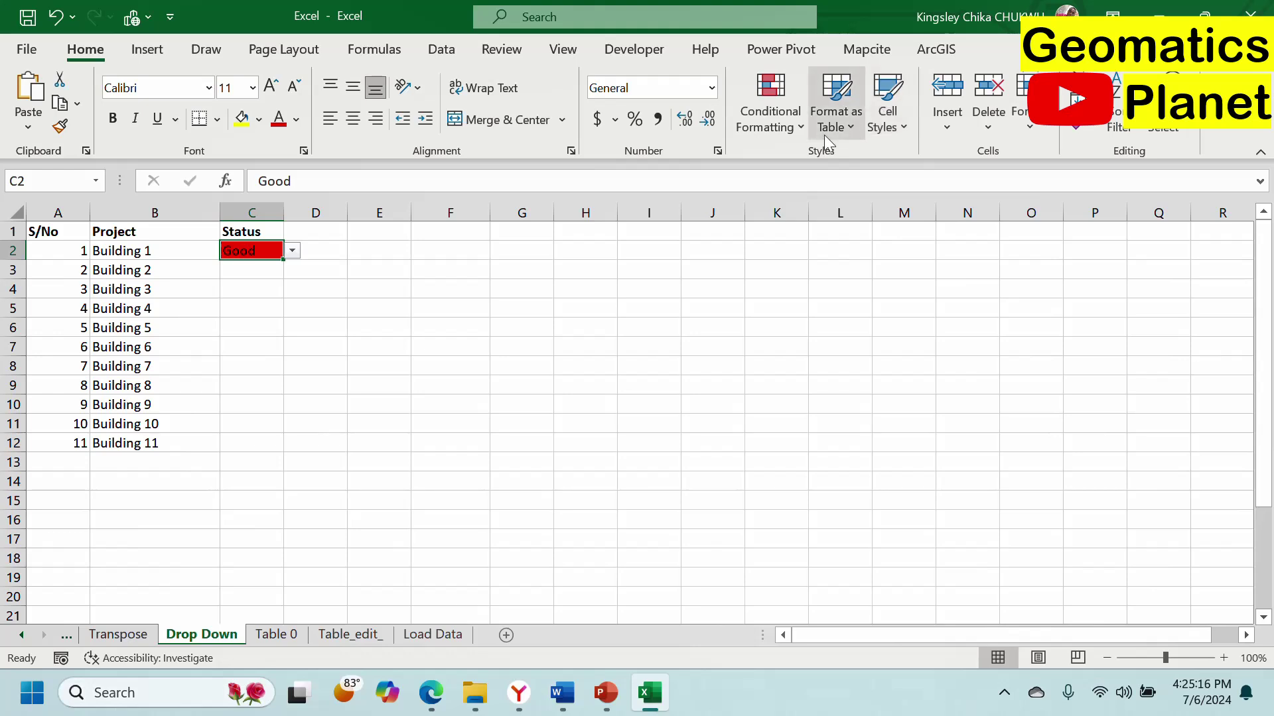
Add an Equal To conditional formatting rule that gives cell C2 a custom green fill for Best.
left_click(772, 120)
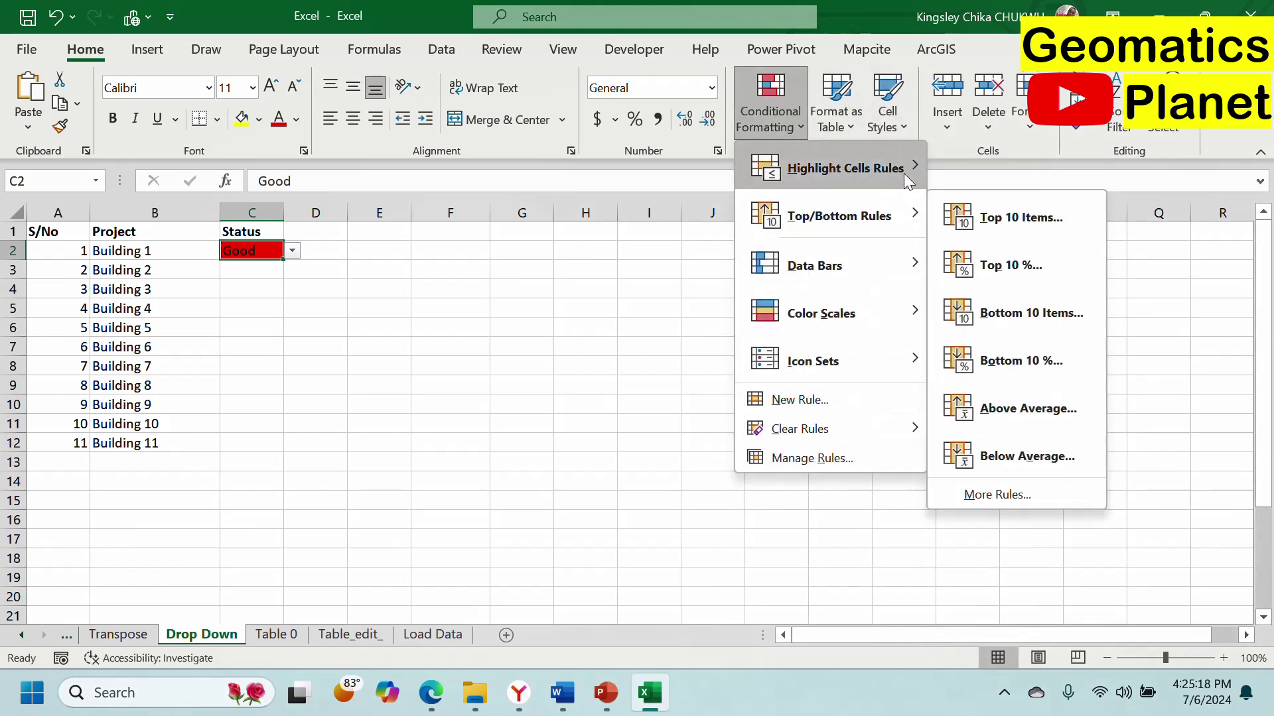
mouse_move(914, 171)
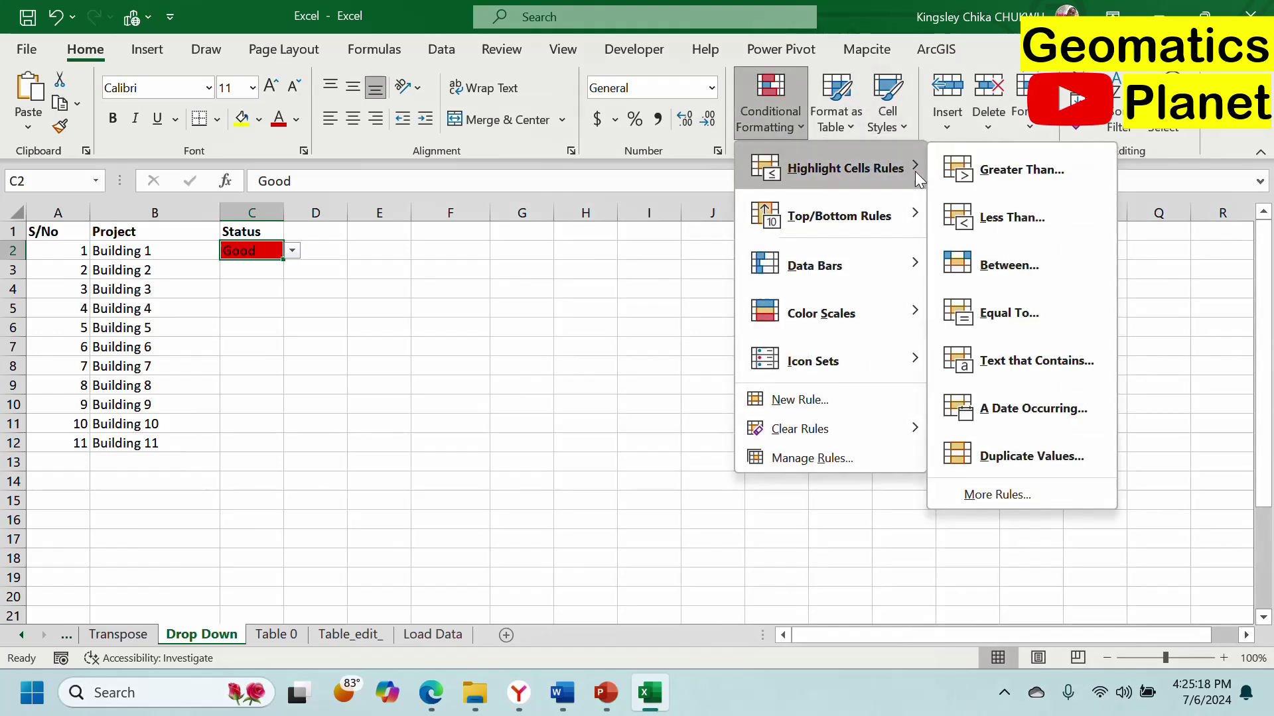
left_click(999, 314)
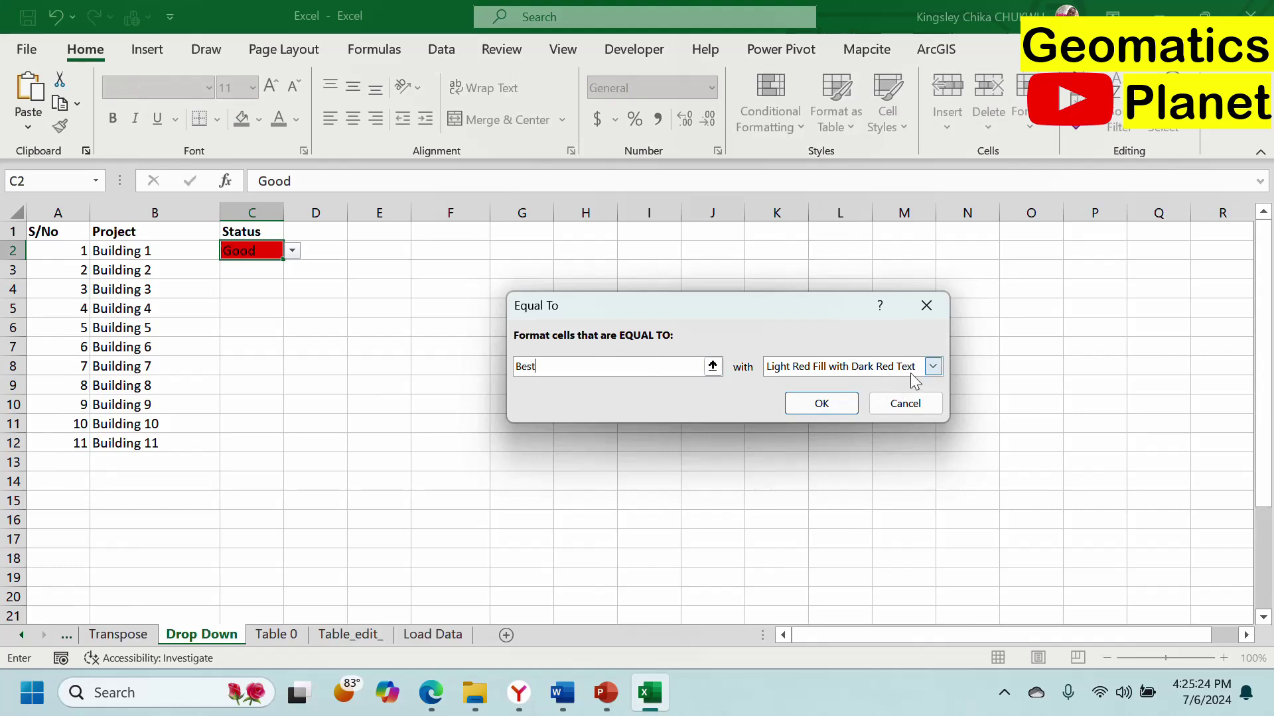
left_click(933, 367)
left_click(826, 469)
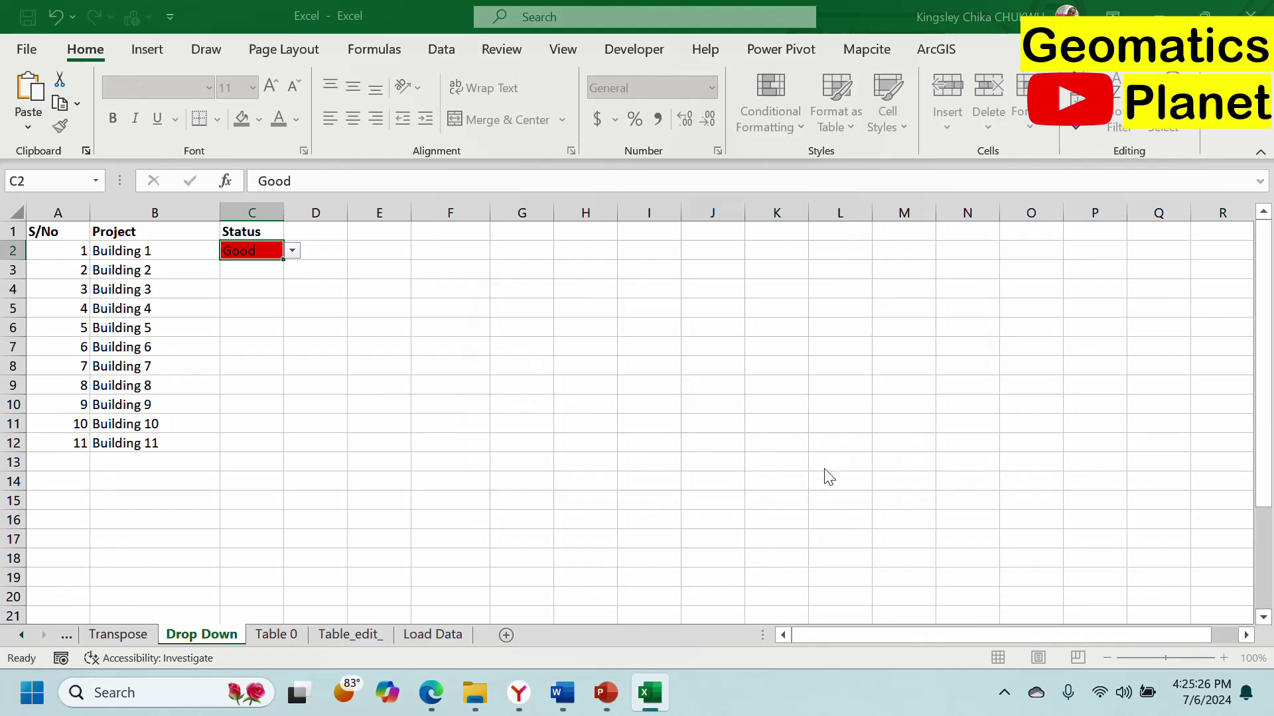
left_click(594, 285)
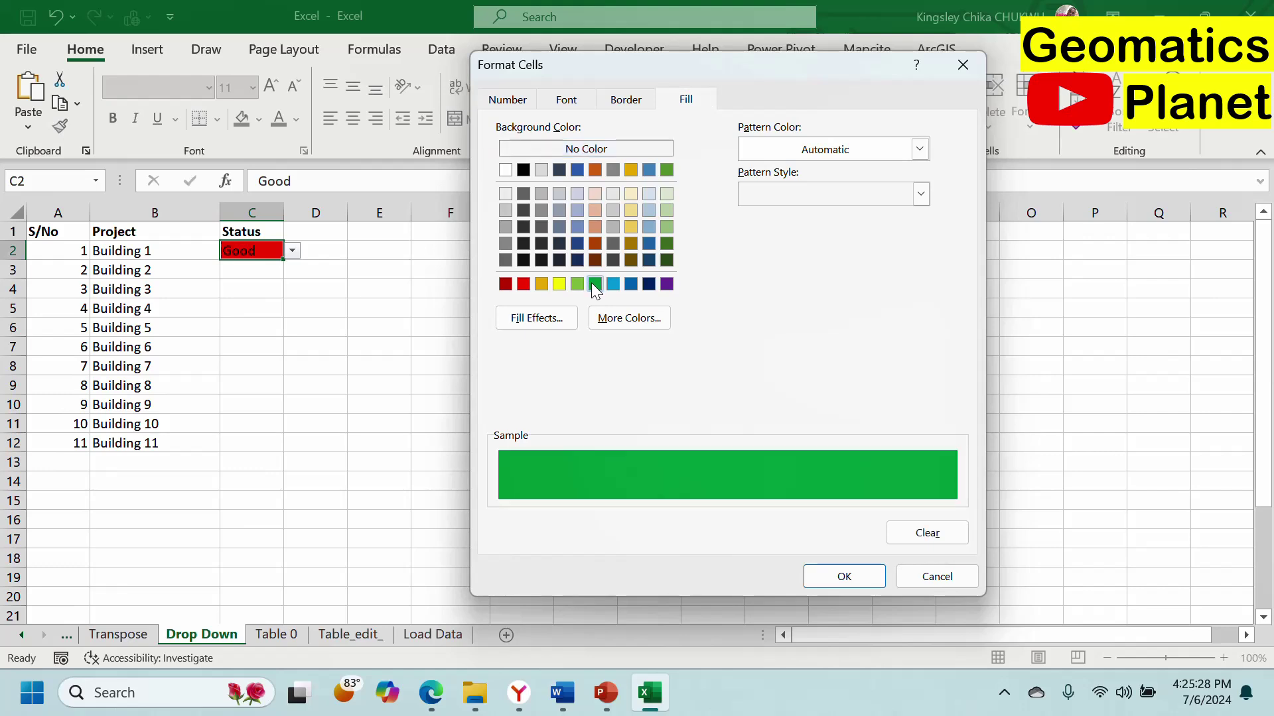
left_click(821, 575)
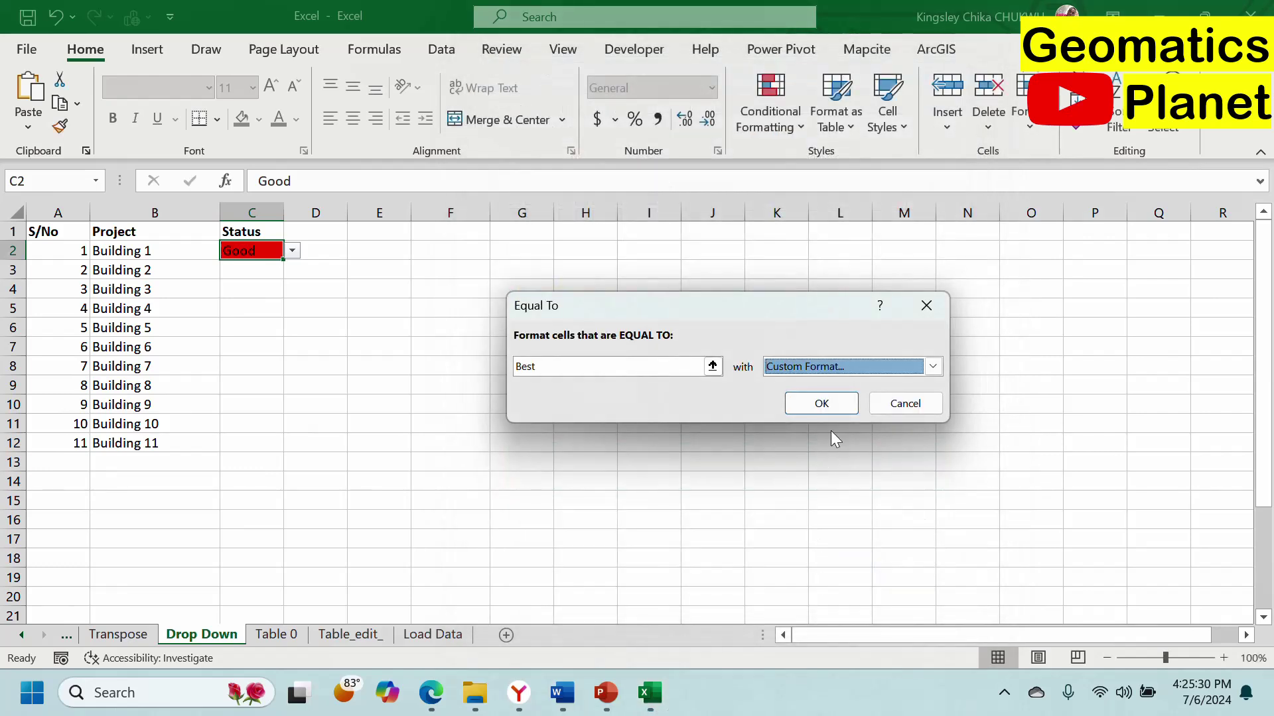
left_click(822, 403)
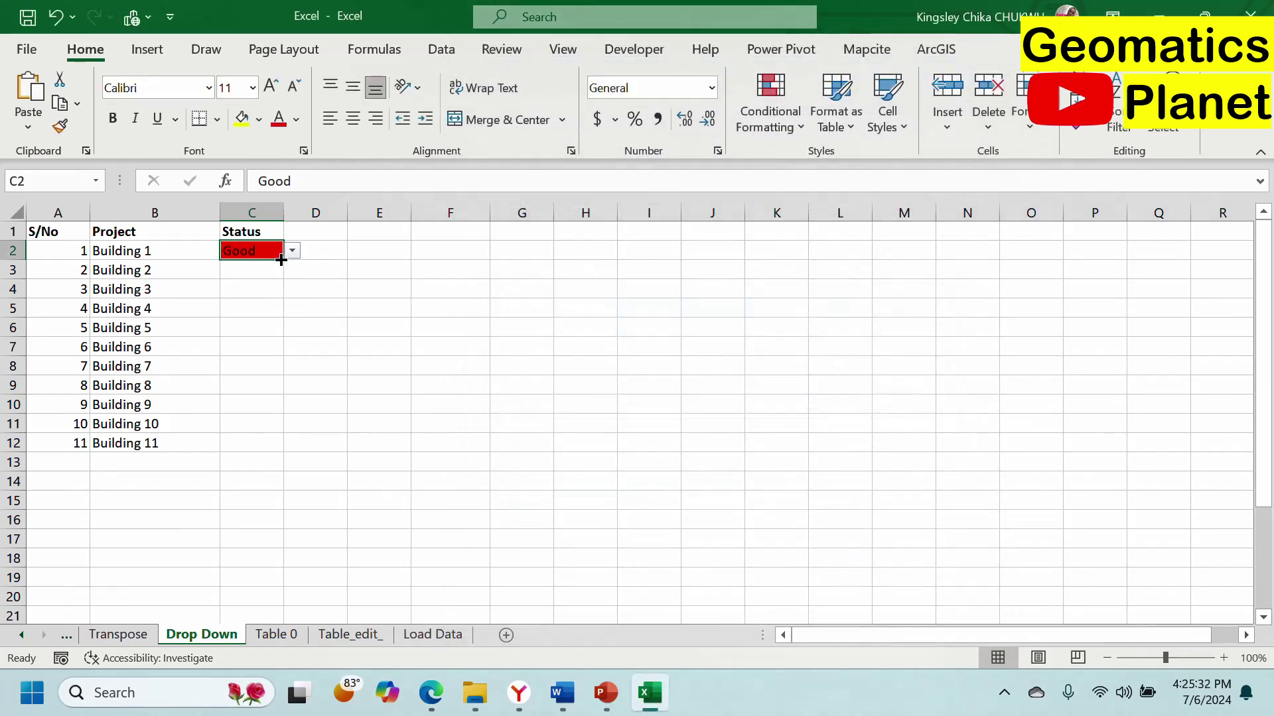
Fill the status from C2 down to C11 and choose Better in cells C2 and C9.
left_click_drag(281, 260, 285, 431)
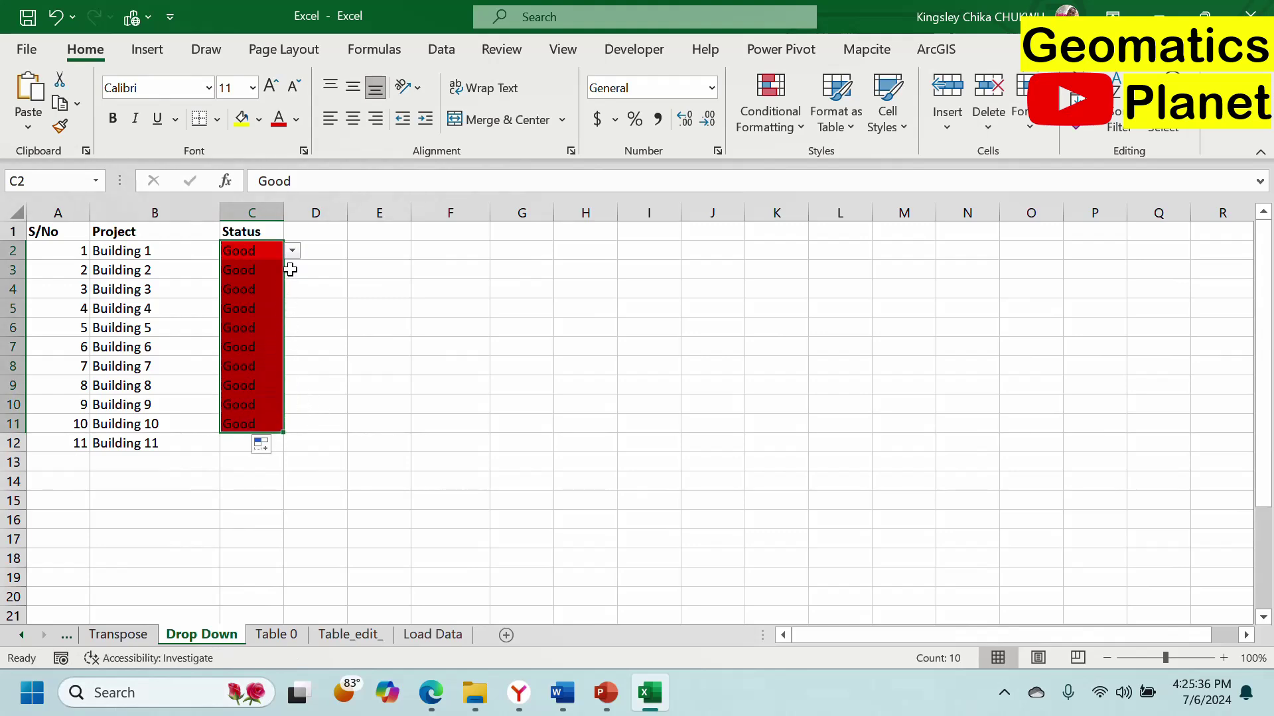
left_click(293, 251)
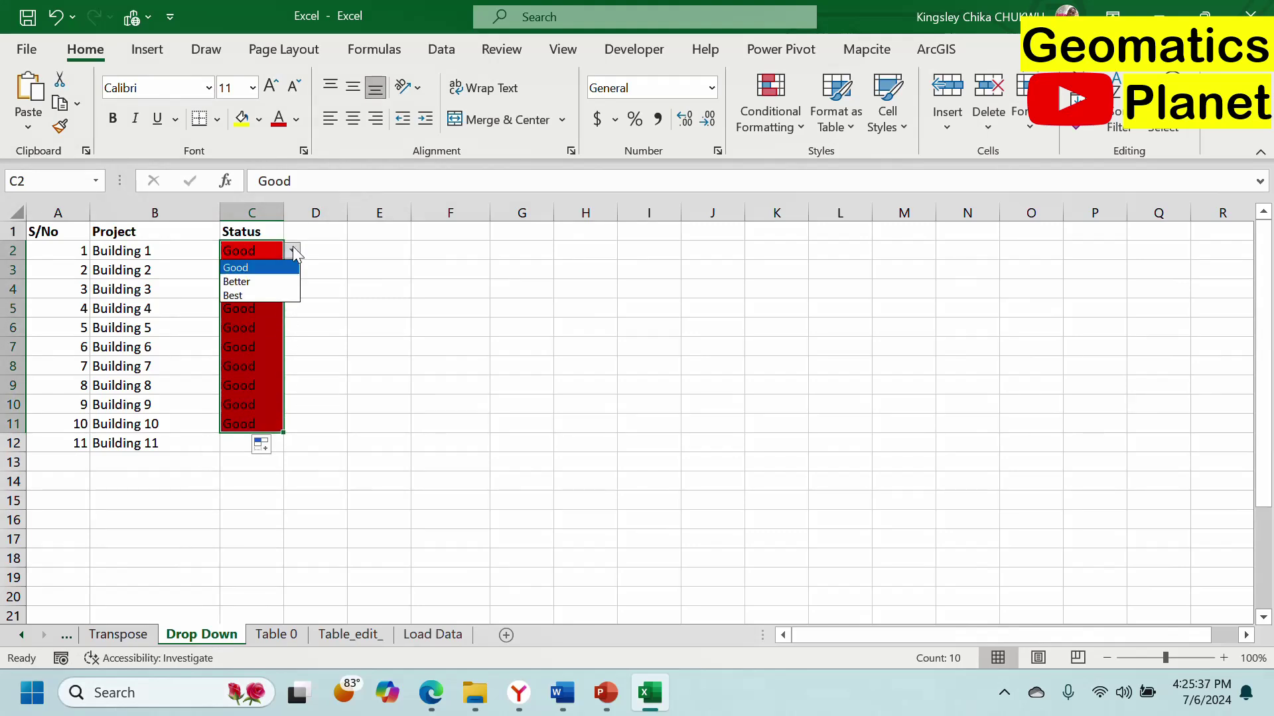
left_click(276, 278)
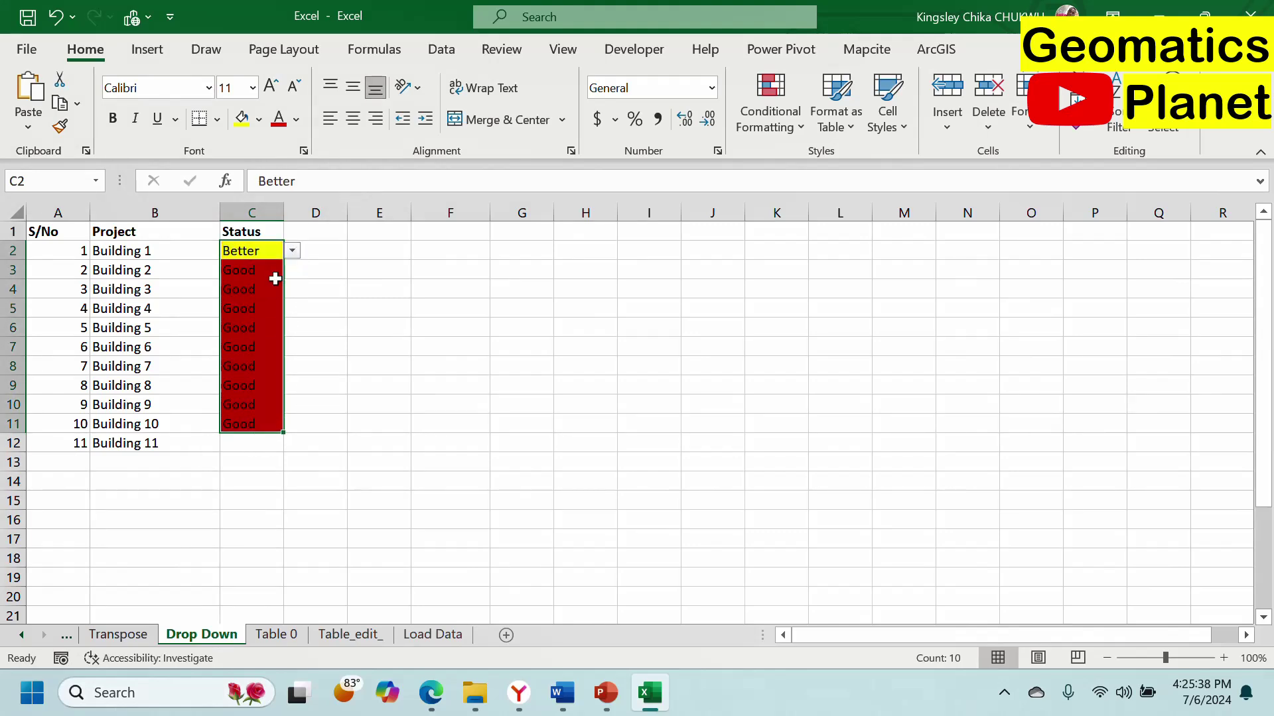
left_click(278, 383)
left_click(292, 386)
left_click(290, 415)
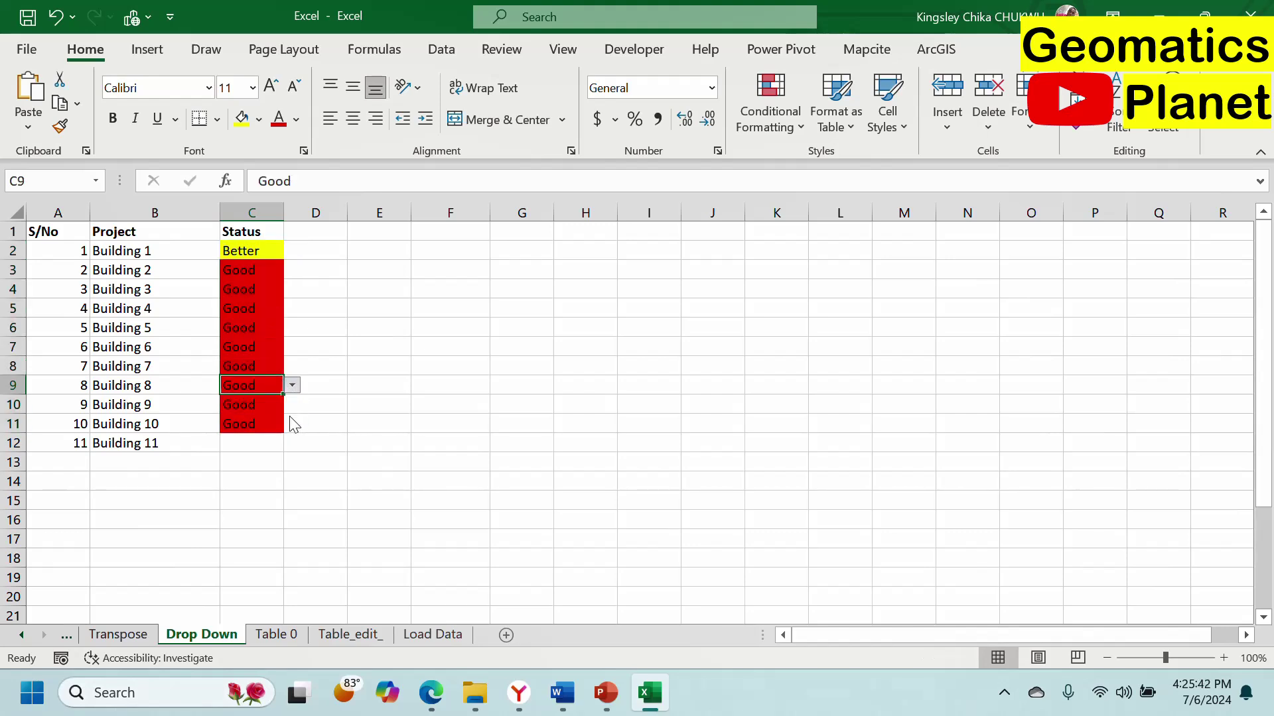
Choose Best in cell C11 and Better in cell C7 from their drop-down lists.
left_click(270, 428)
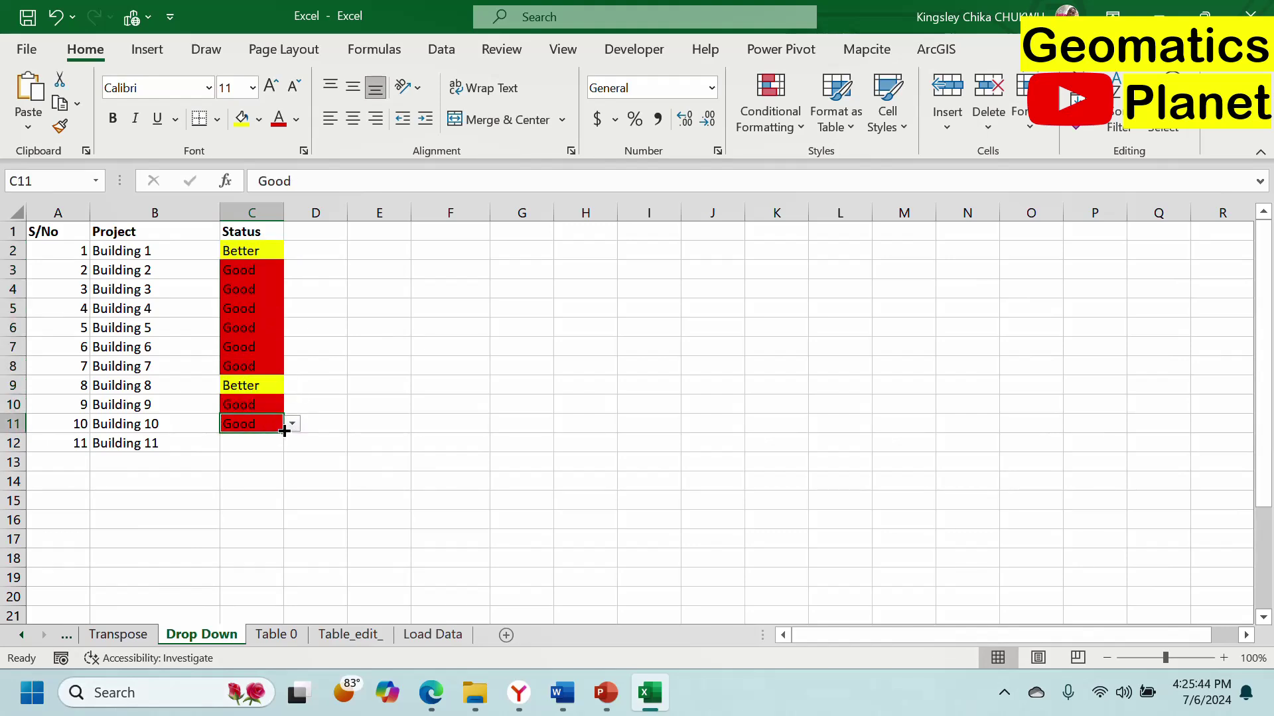
left_click(292, 424)
left_click(269, 469)
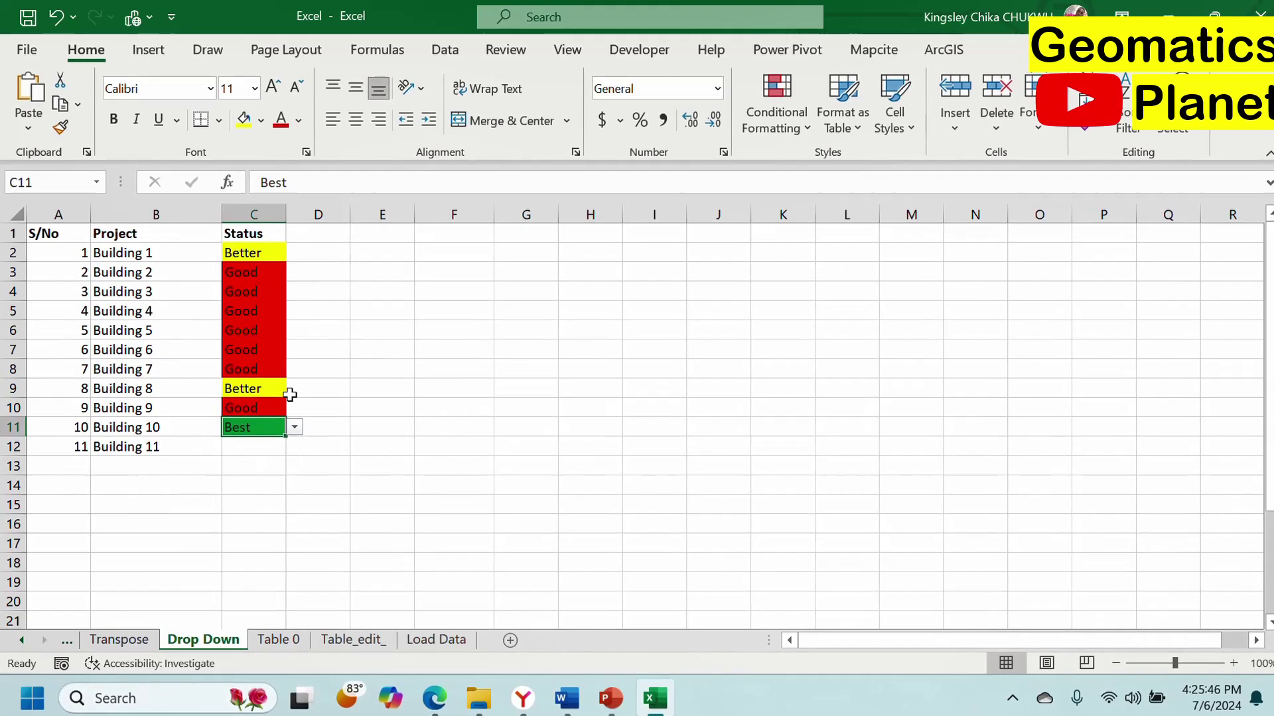
left_click(262, 347)
left_click(293, 352)
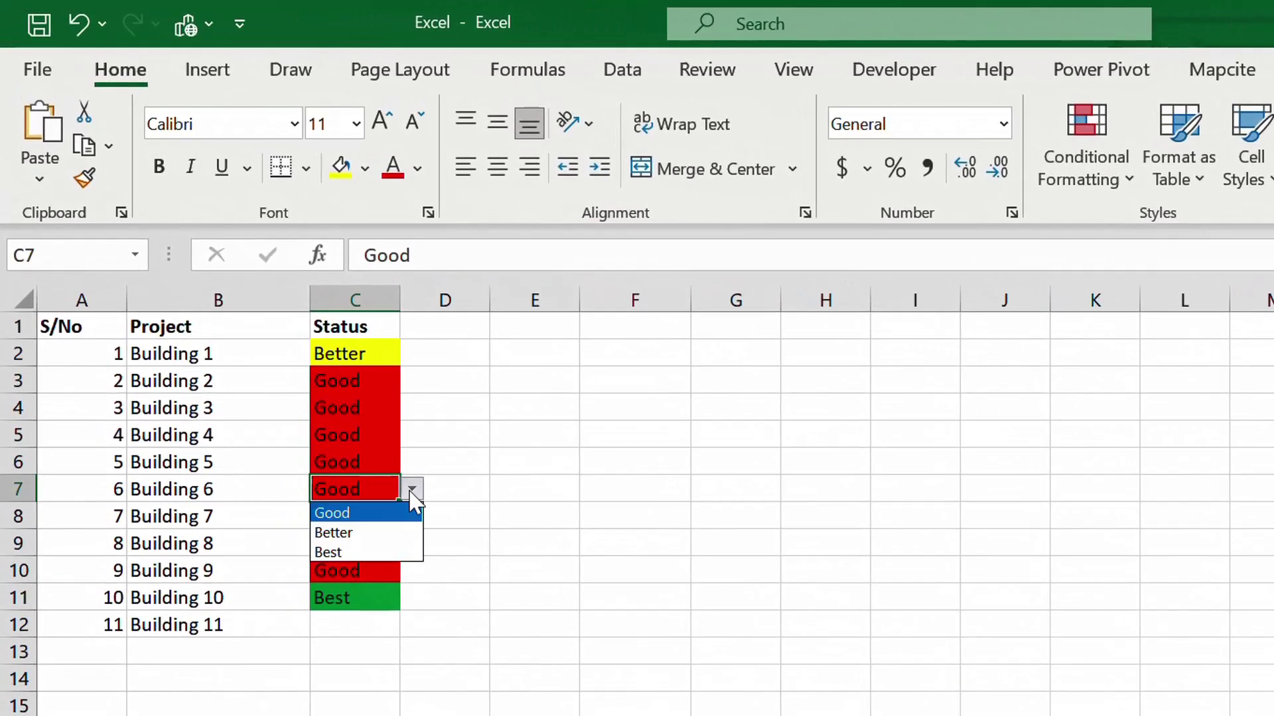
left_click(390, 533)
left_click(383, 430)
left_click(410, 436)
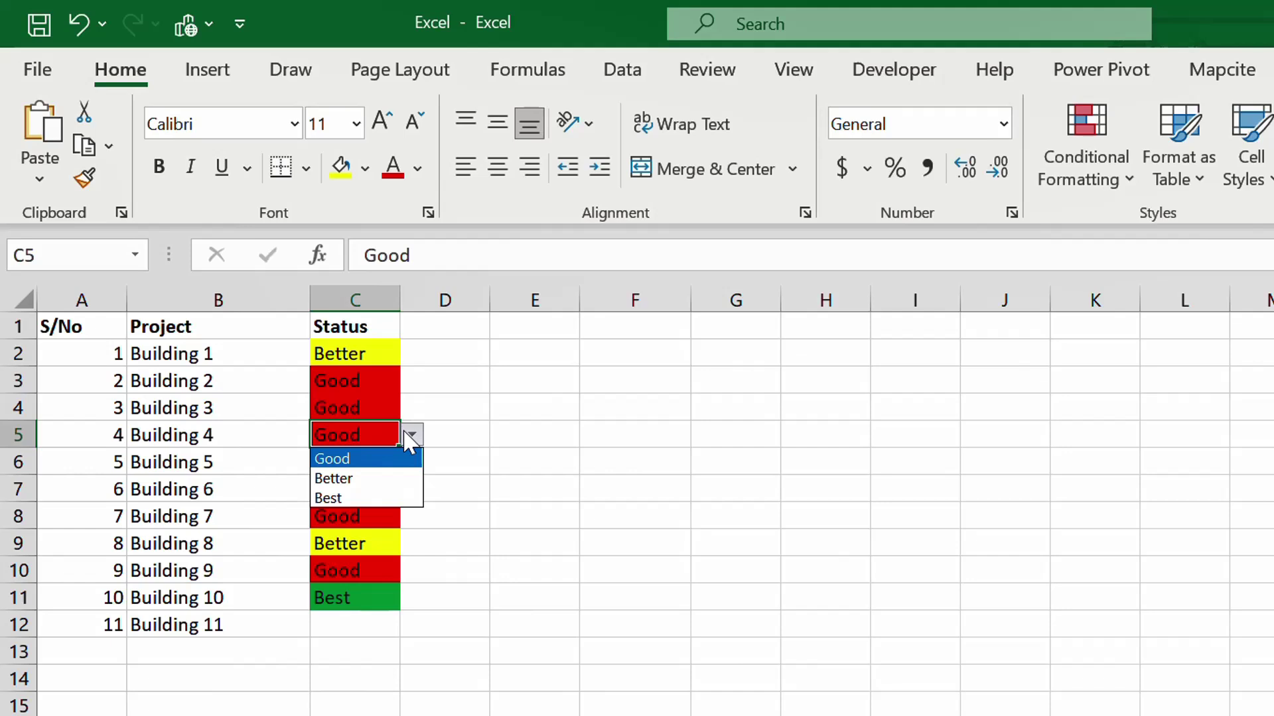
left_click(509, 413)
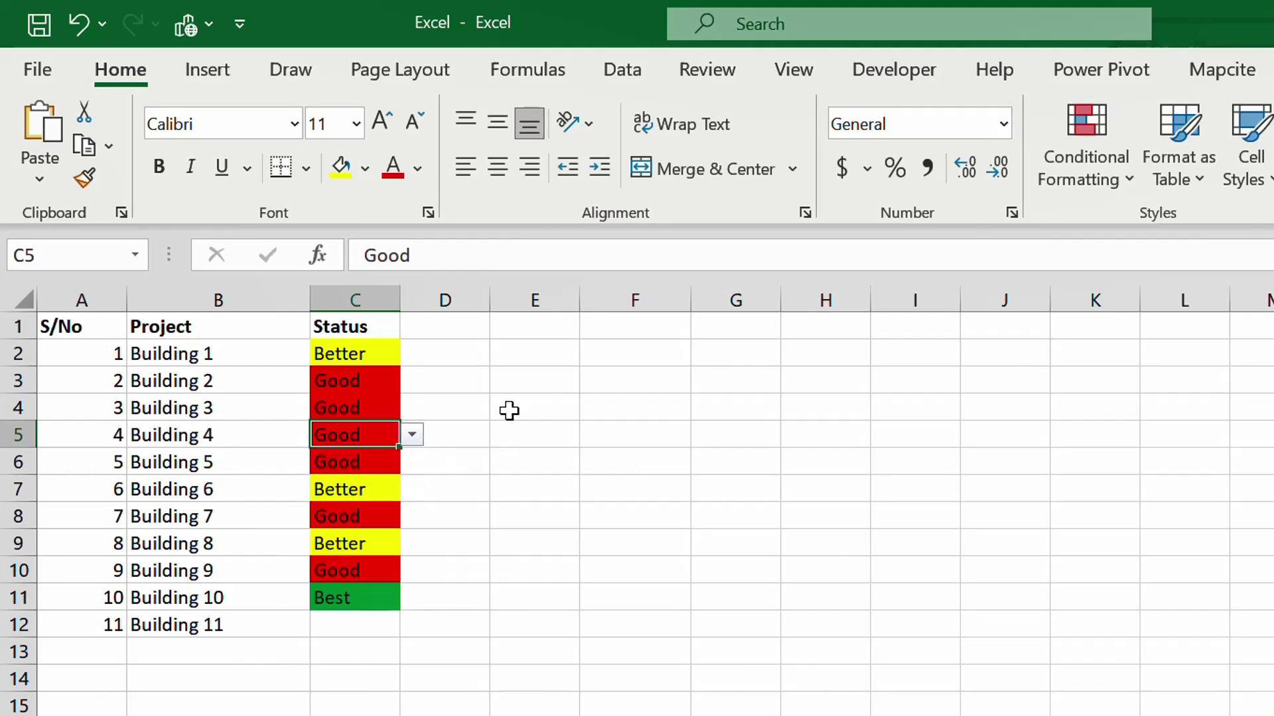
left_click(508, 413)
Undo the status choices, the fill-down and the color rules back to an empty Status column.
key("ctrl+z")
key("ctrl+z")
key("ctrl+z")
key("ctrl+z")
key("ctrl+z")
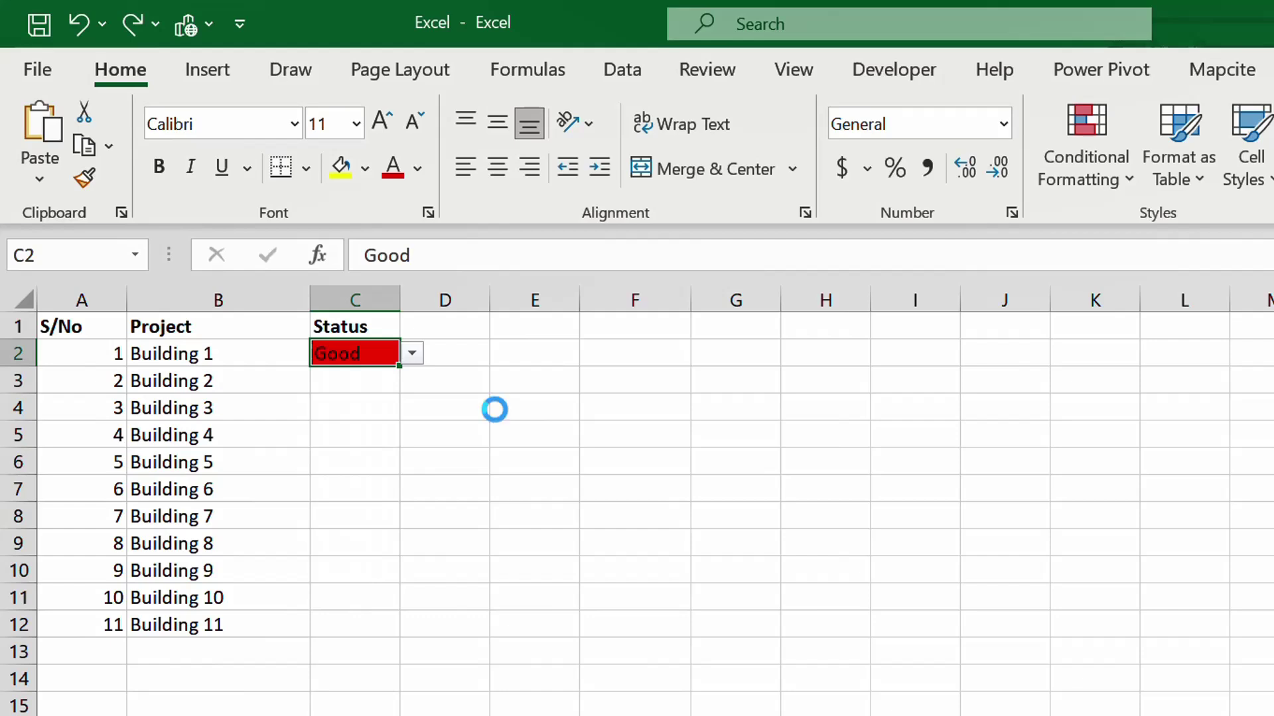
key("ctrl+z")
key("ctrl+z")
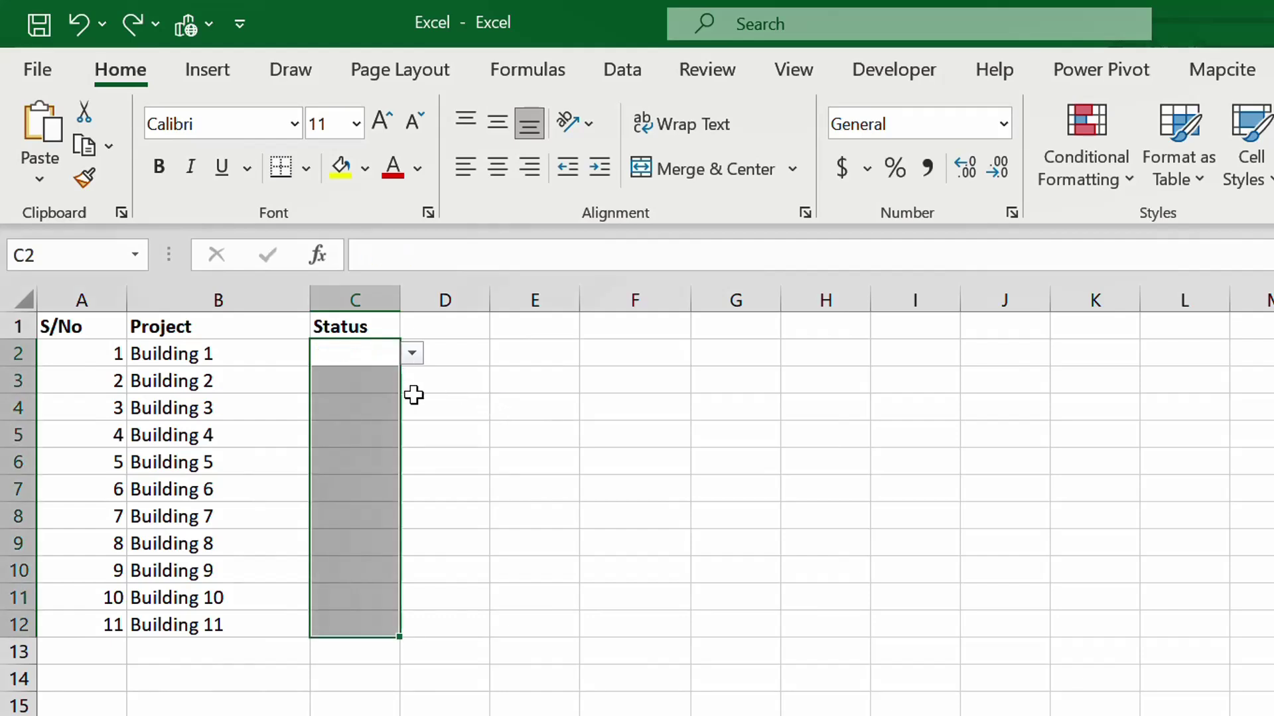
Try Better from the drop-down list in cell C2 and undo the choice.
left_click(414, 397)
left_click(397, 354)
left_click(412, 354)
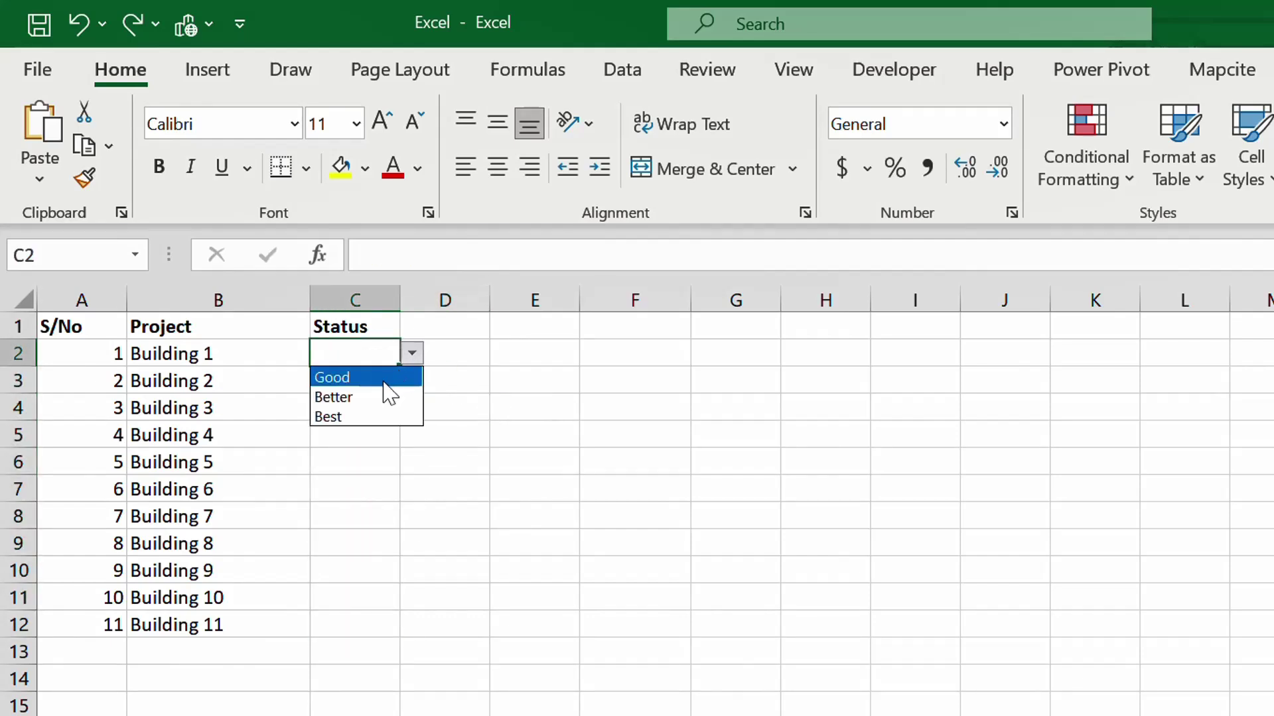
left_click(373, 398)
key("ctrl+z")
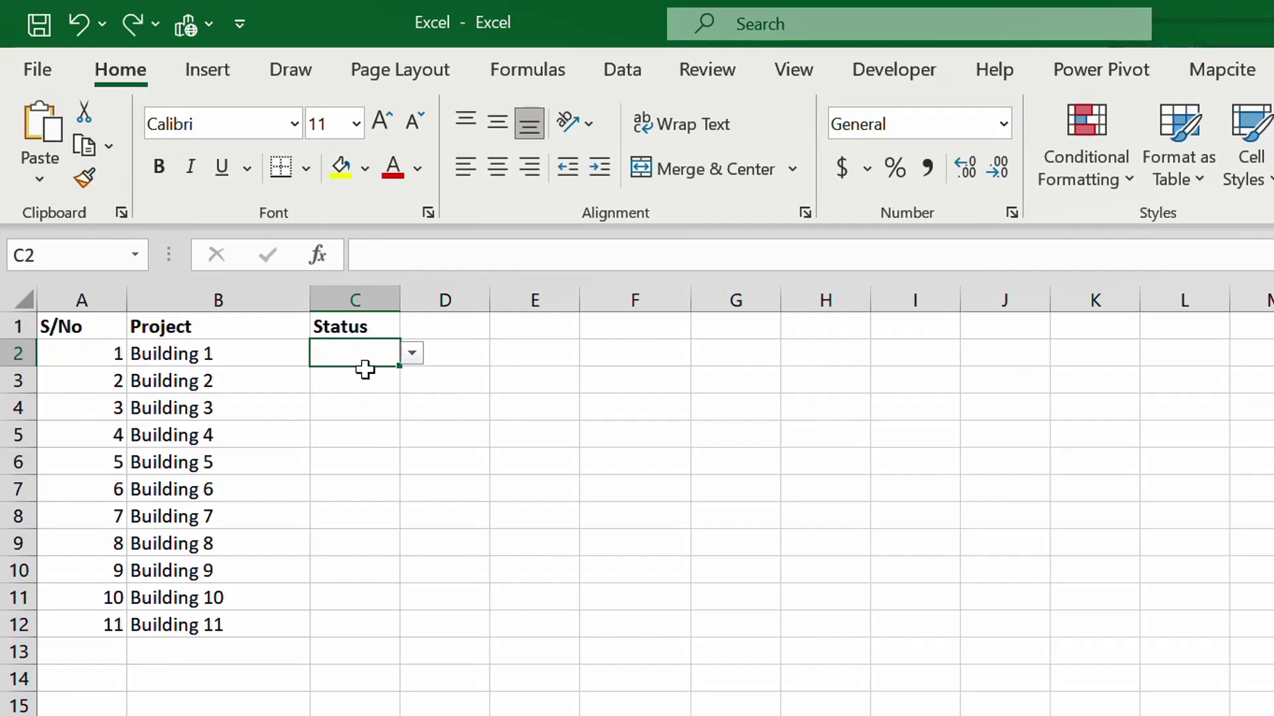
Add an Equal To conditional formatting rule that gives cell C2 a custom red fill for Good.
left_click(1086, 169)
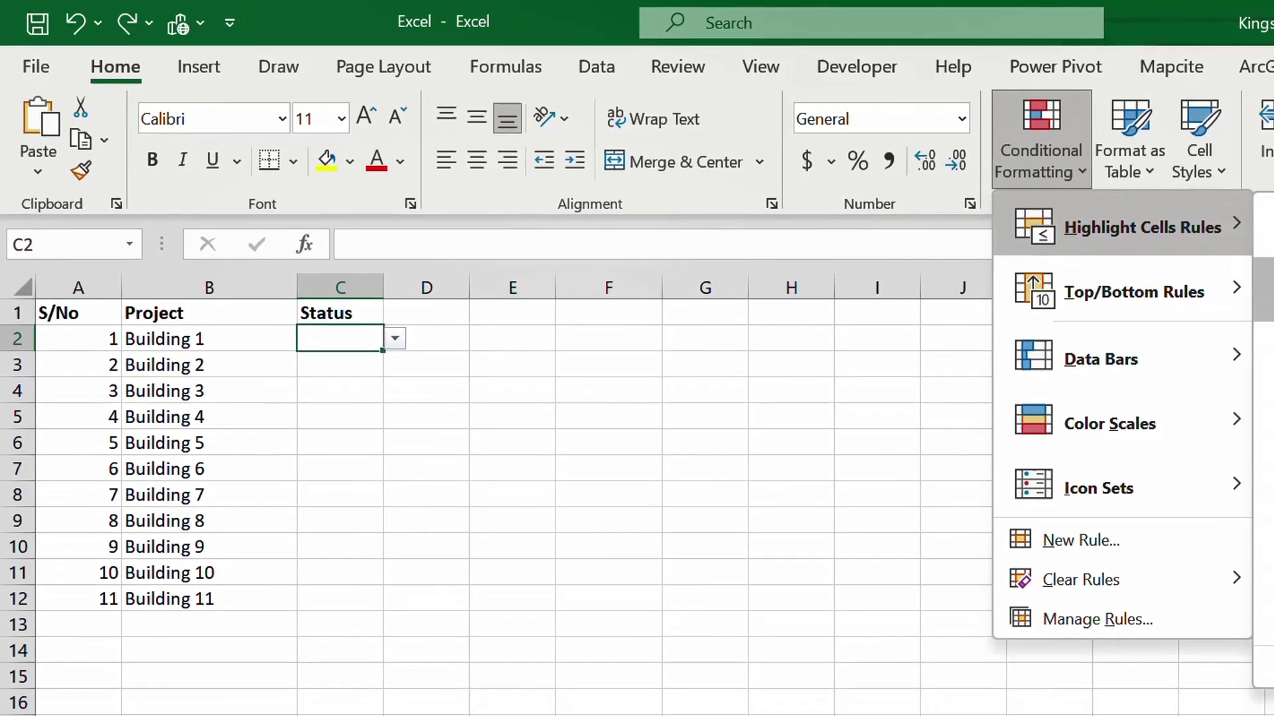
mouse_move(1187, 238)
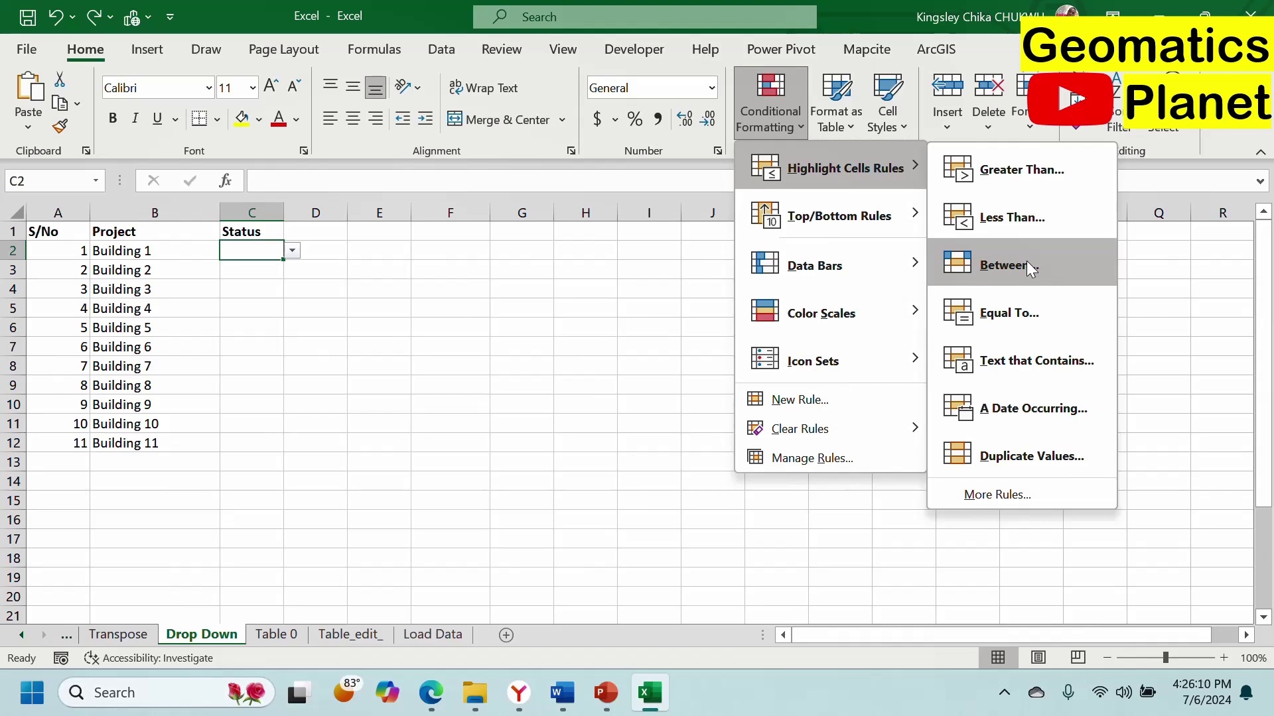
left_click(1017, 314)
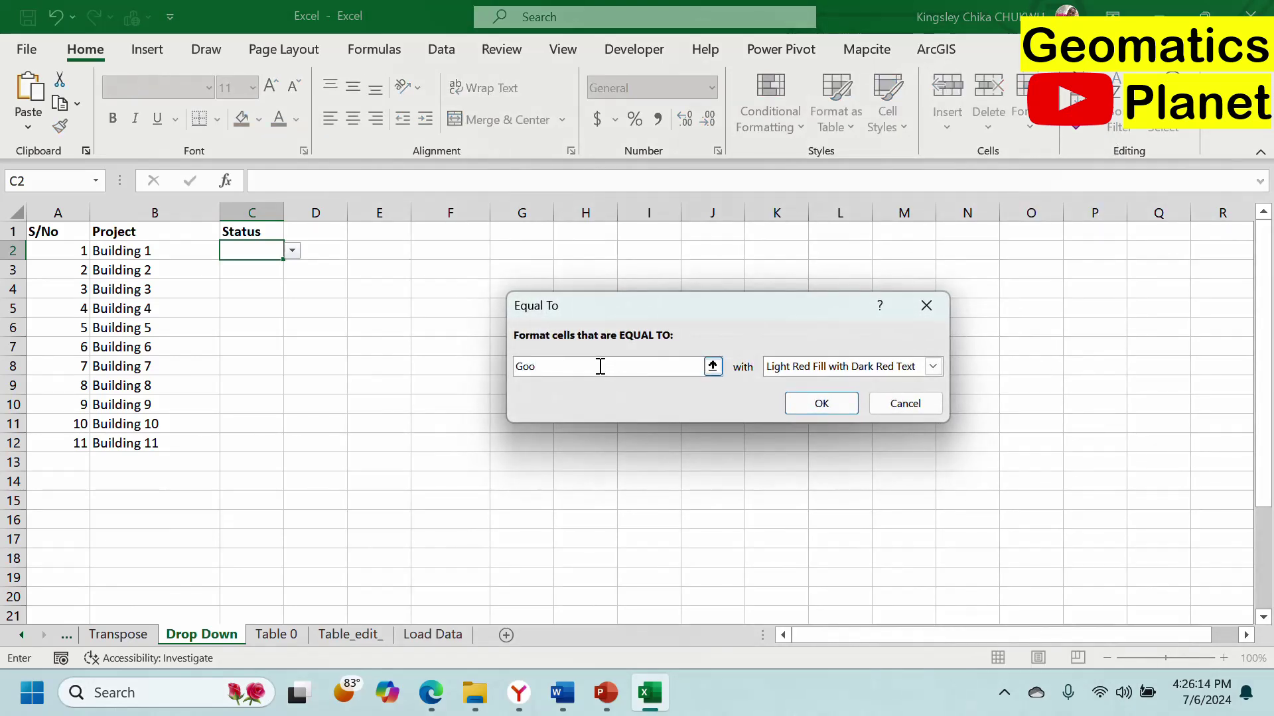
left_click(933, 366)
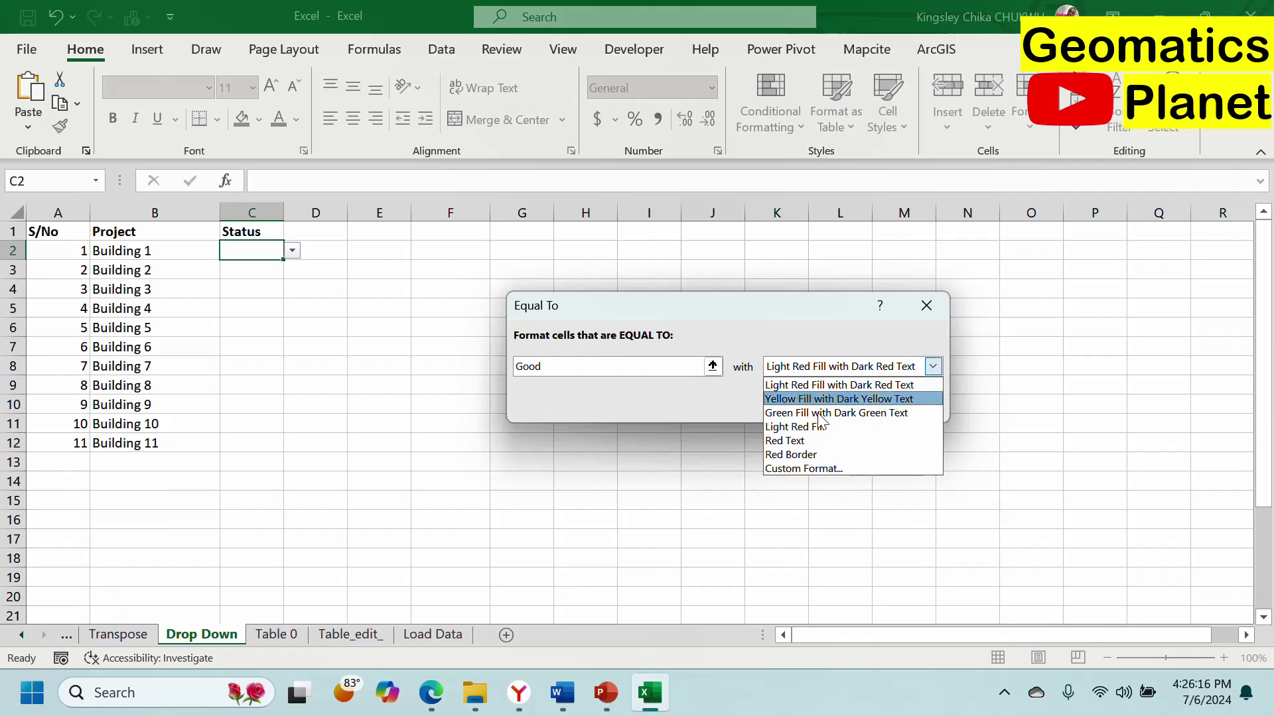
left_click(799, 472)
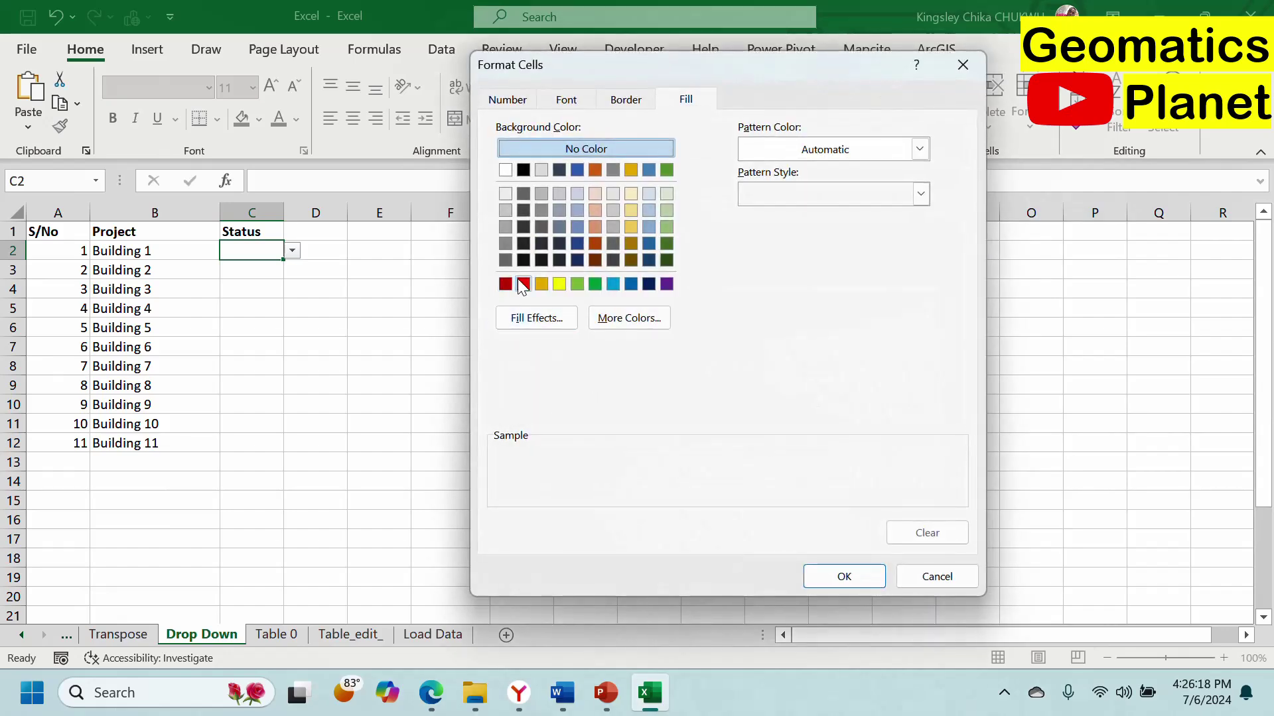
left_click(523, 284)
left_click(866, 579)
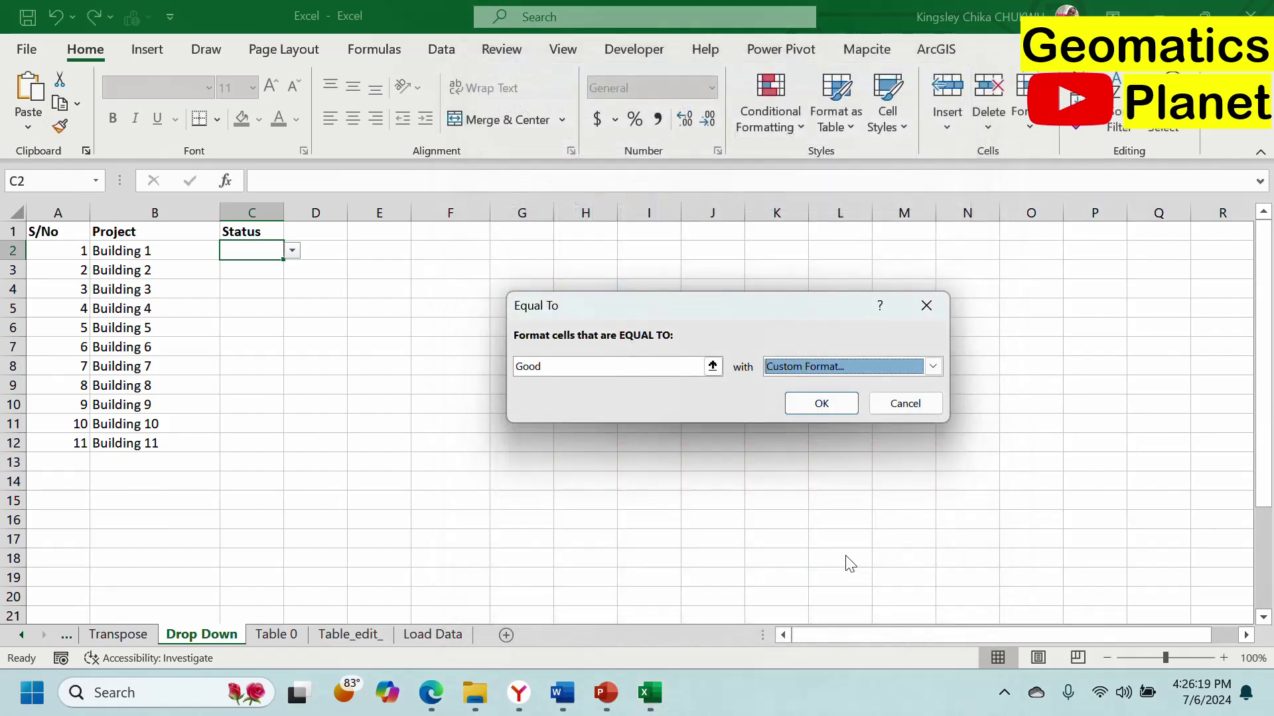
left_click(817, 399)
Add an Equal To conditional formatting rule that gives cell C2 a custom yellow fill for Better.
left_click(771, 110)
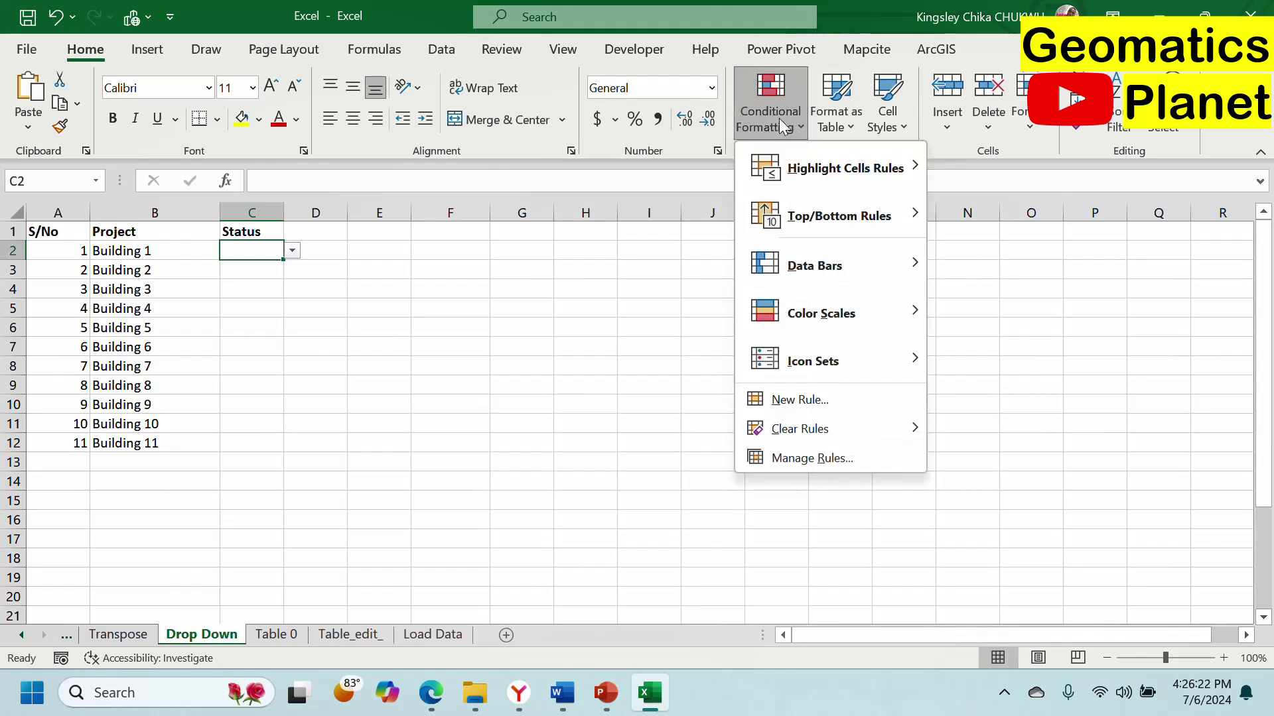
mouse_move(874, 165)
left_click(1025, 321)
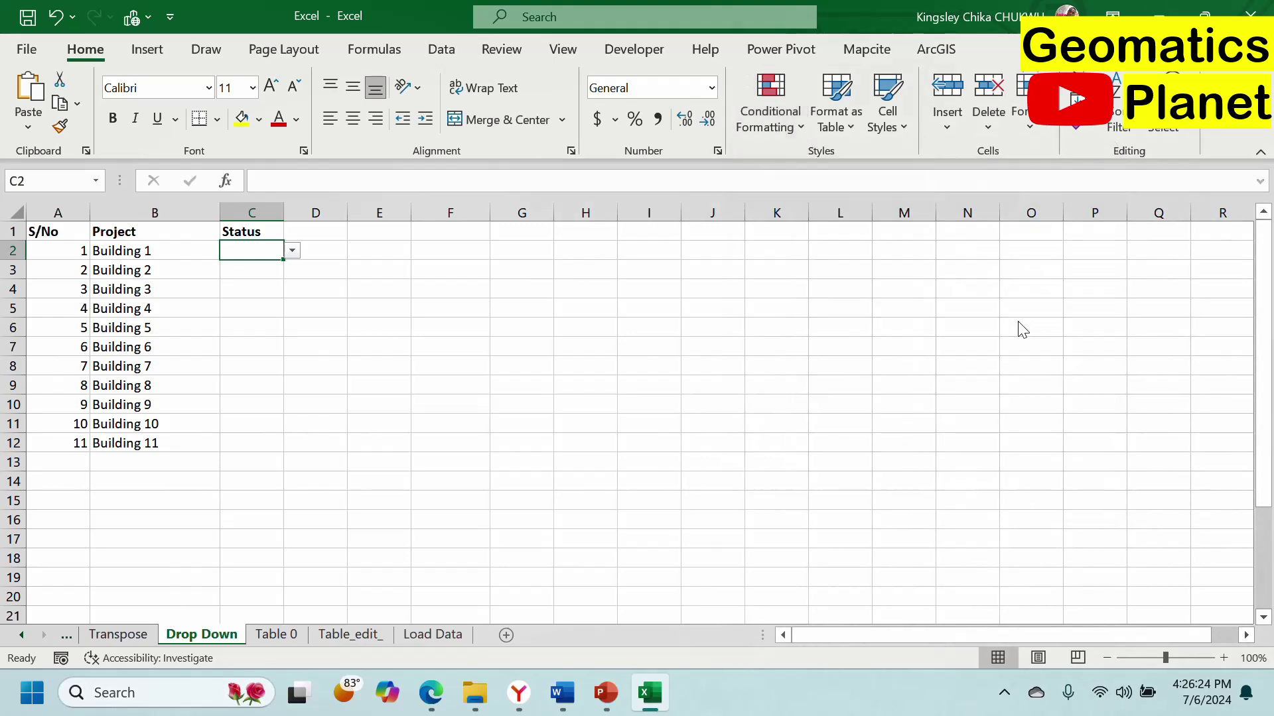
type("Better")
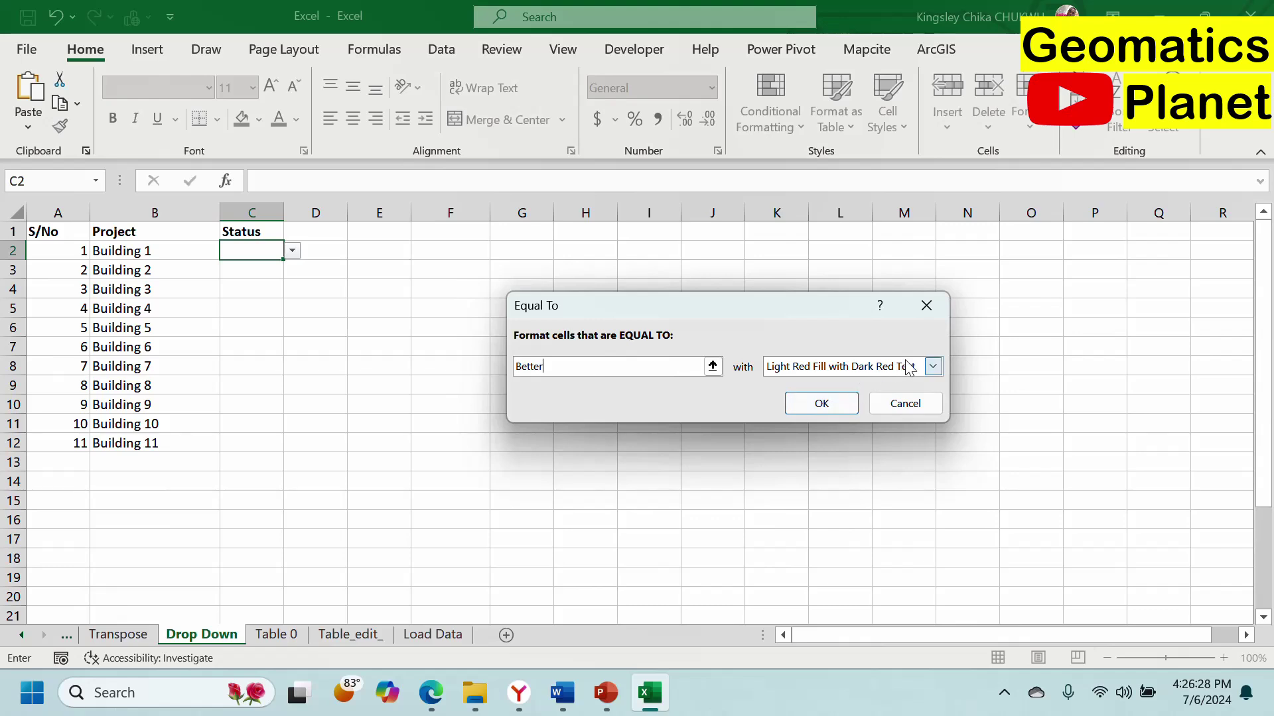
left_click(932, 366)
left_click(835, 469)
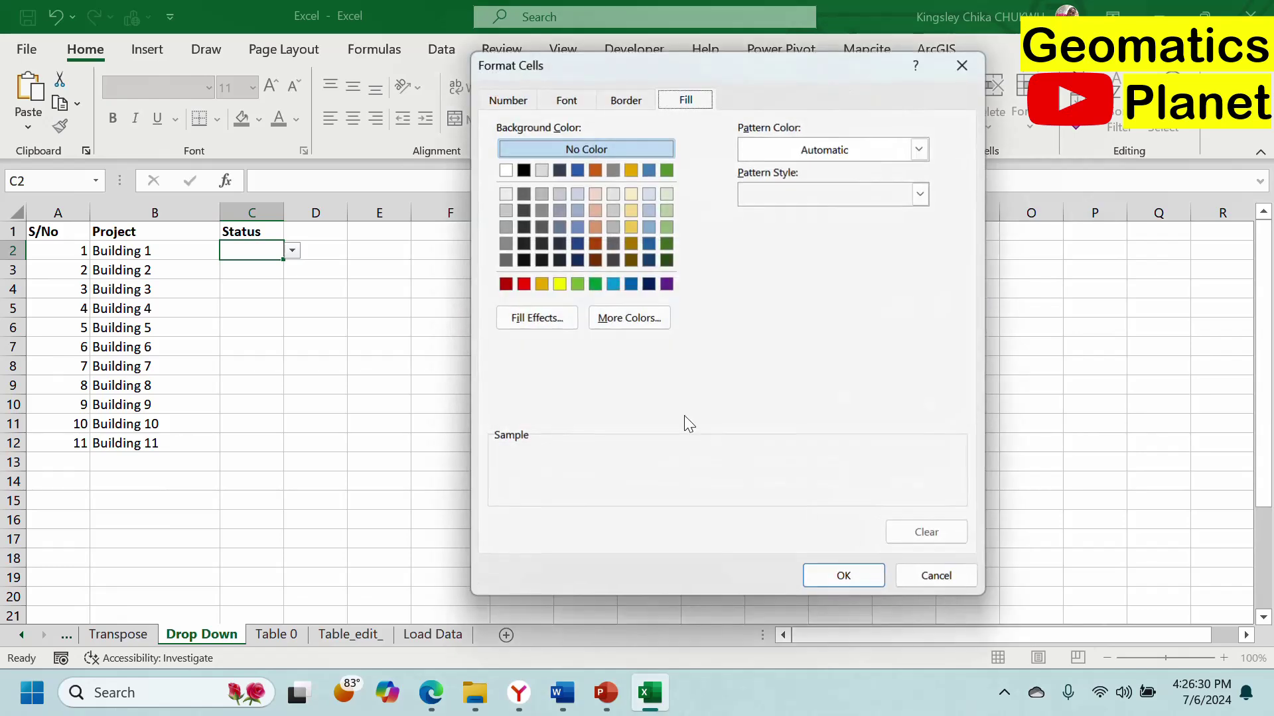
left_click(559, 284)
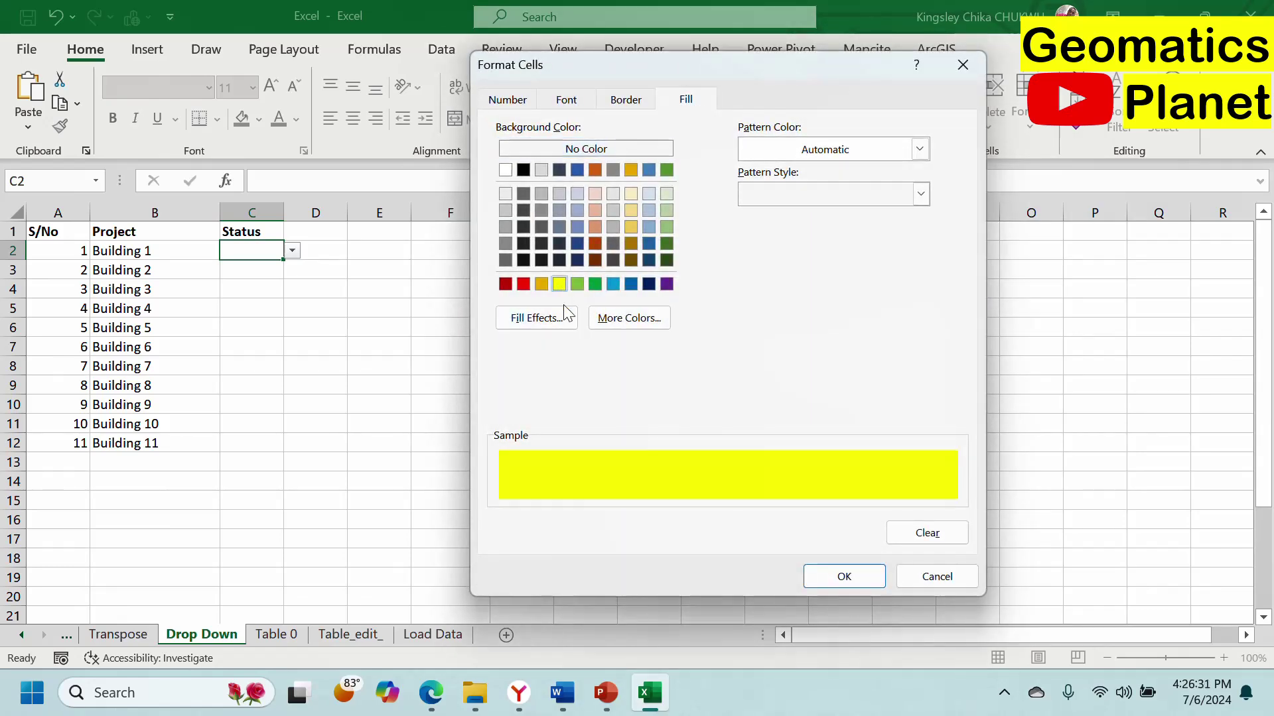
left_click(826, 577)
left_click(819, 401)
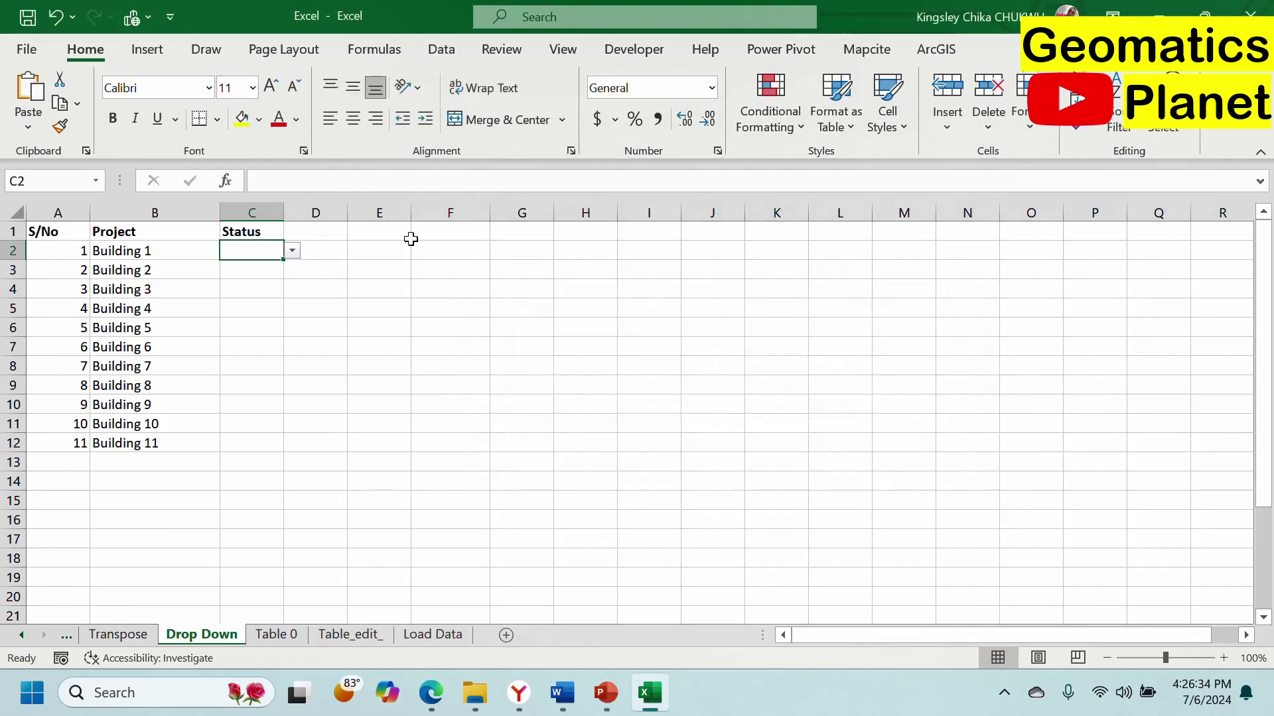
Add an Equal To conditional formatting rule that gives cell C2 a custom green fill for Best.
left_click(783, 100)
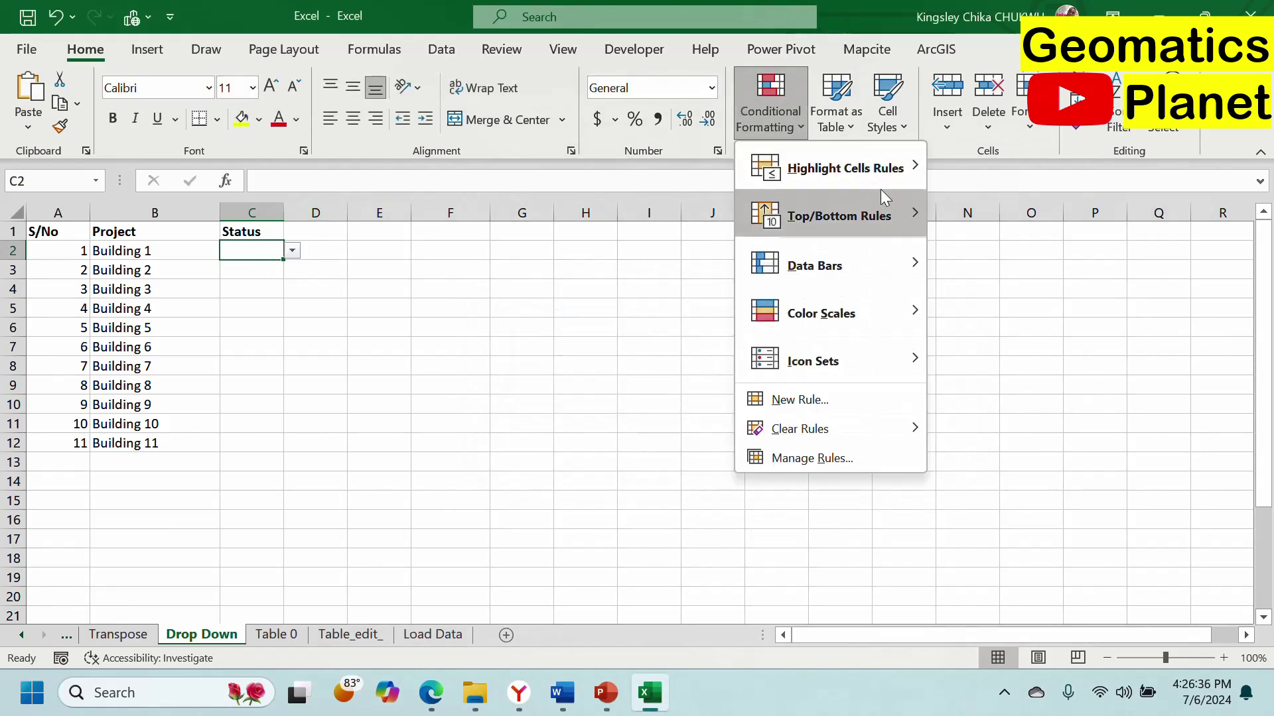
mouse_move(887, 203)
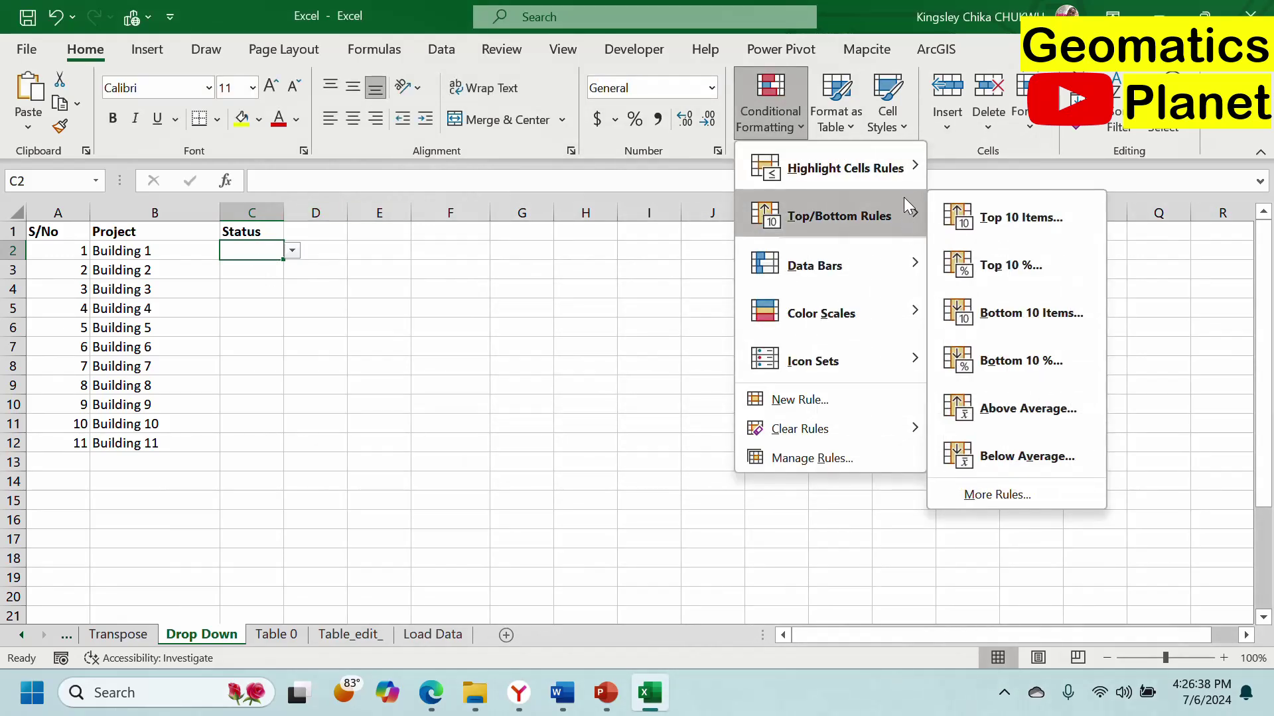
mouse_move(907, 176)
left_click(1037, 314)
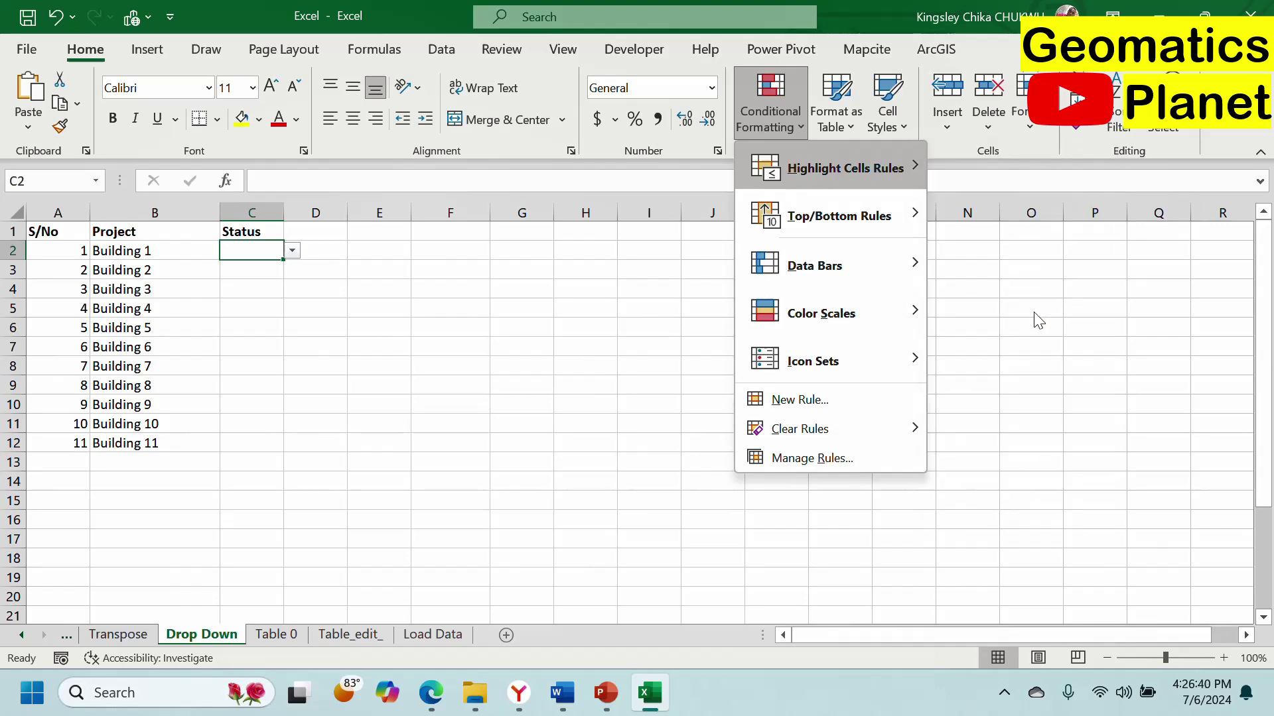
type("Best")
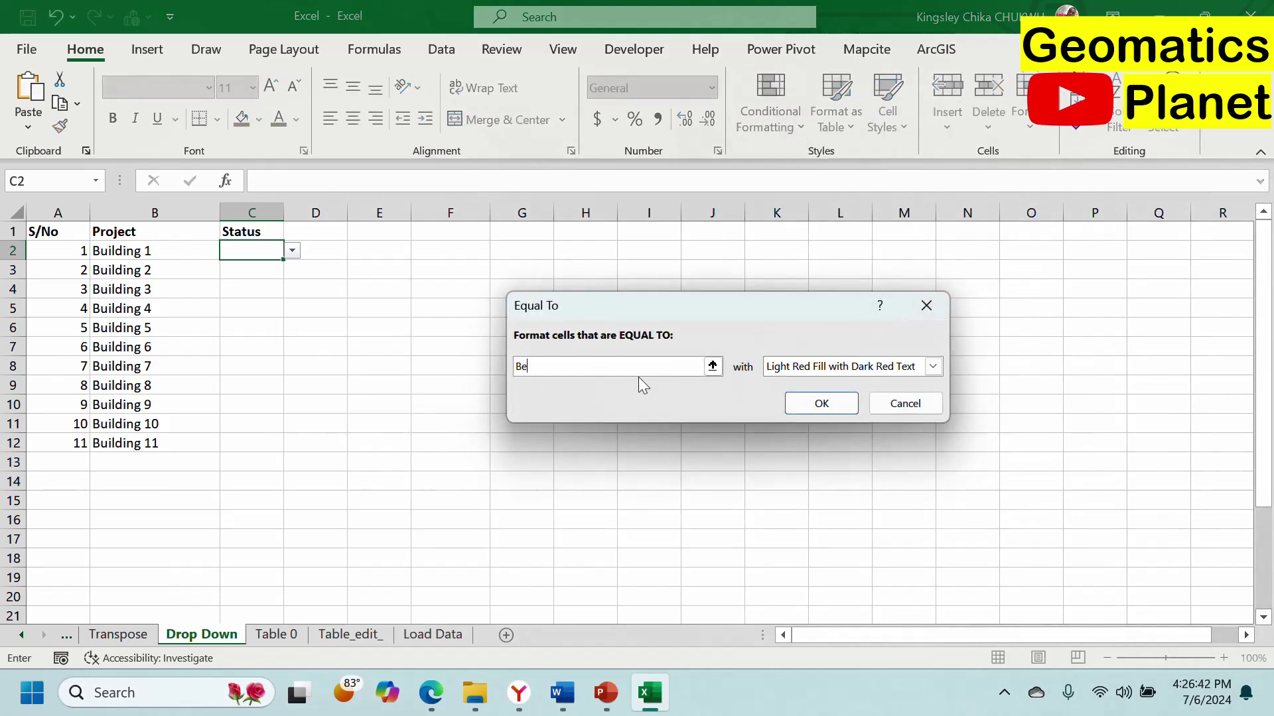
left_click(820, 373)
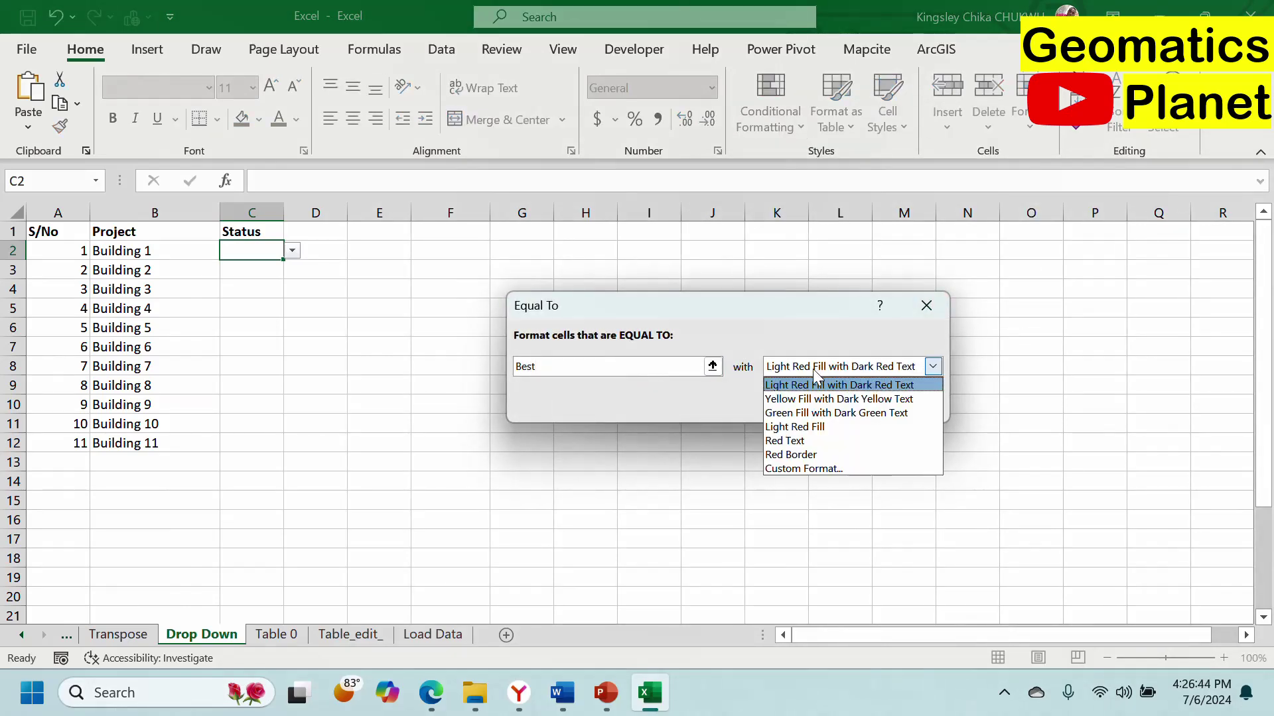
left_click(808, 469)
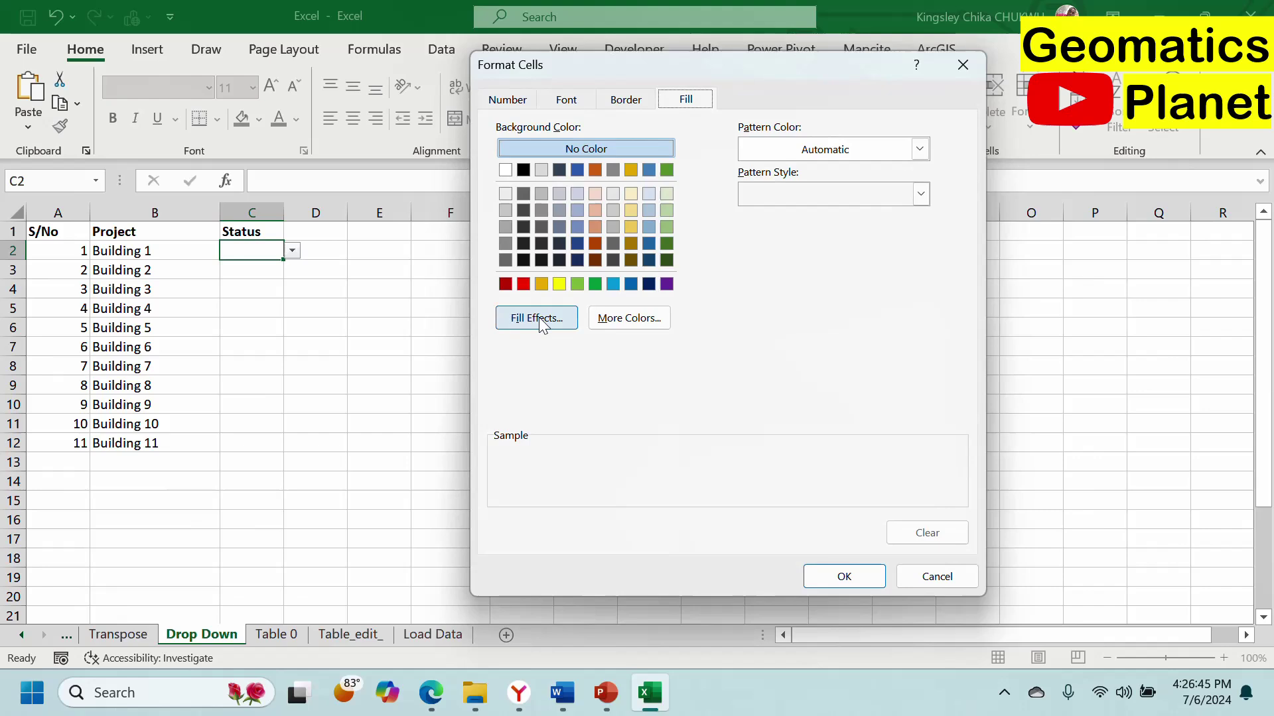
left_click(596, 284)
left_click(809, 577)
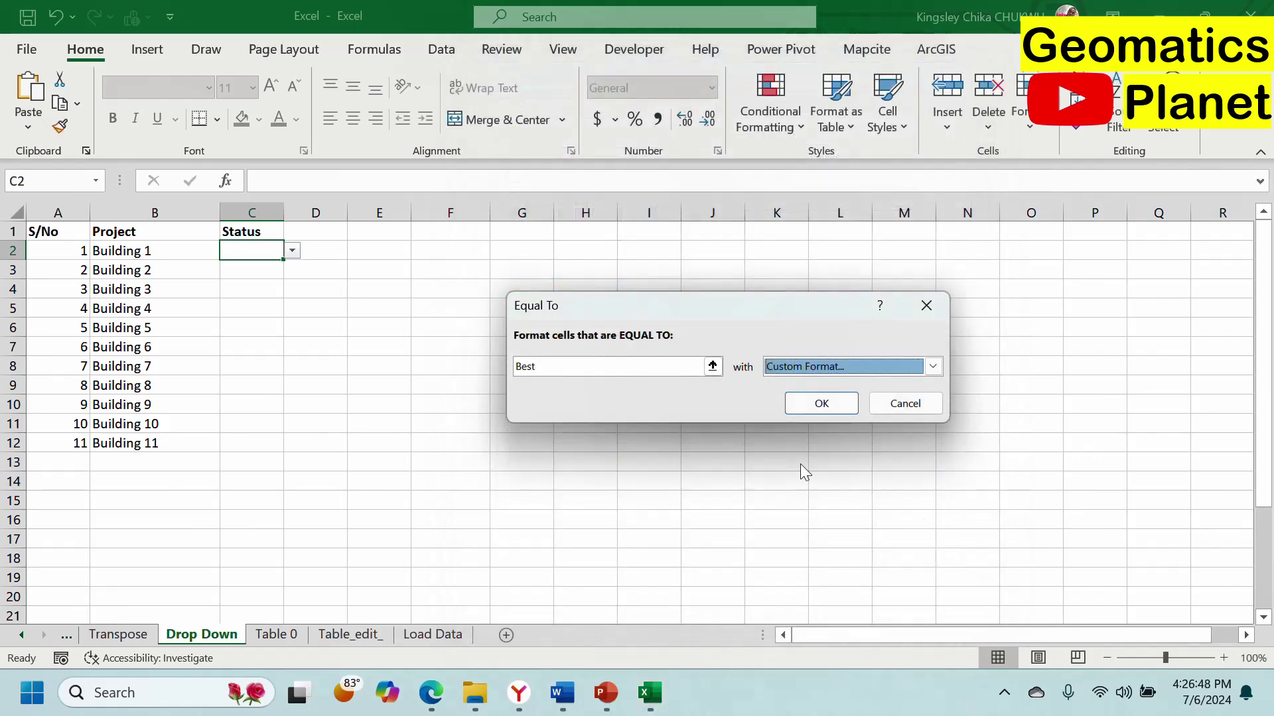
left_click(819, 401)
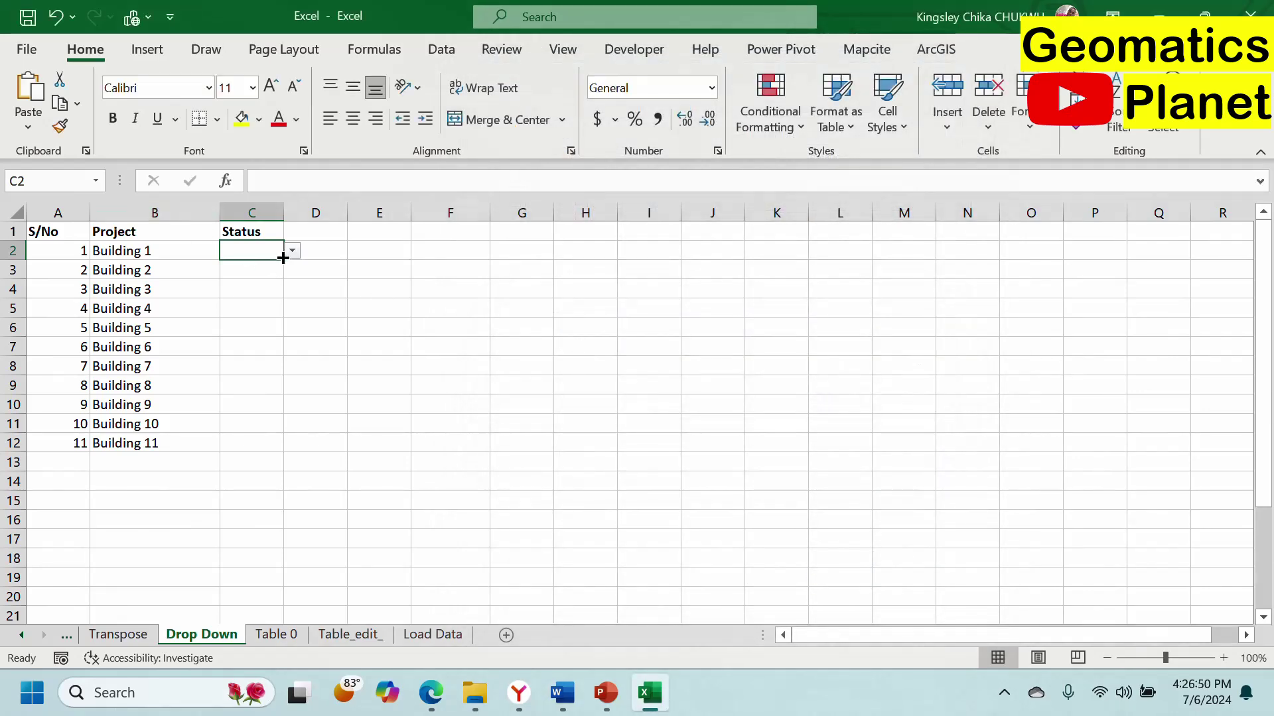
Fill cell C2's drop-down list and color rules down to C12, and choose Better in cell C5.
mouse_move(282, 258)
left_mouse_down()
mouse_move(299, 444)
mouse_move(311, 429)
mouse_move(284, 446)
left_mouse_up()
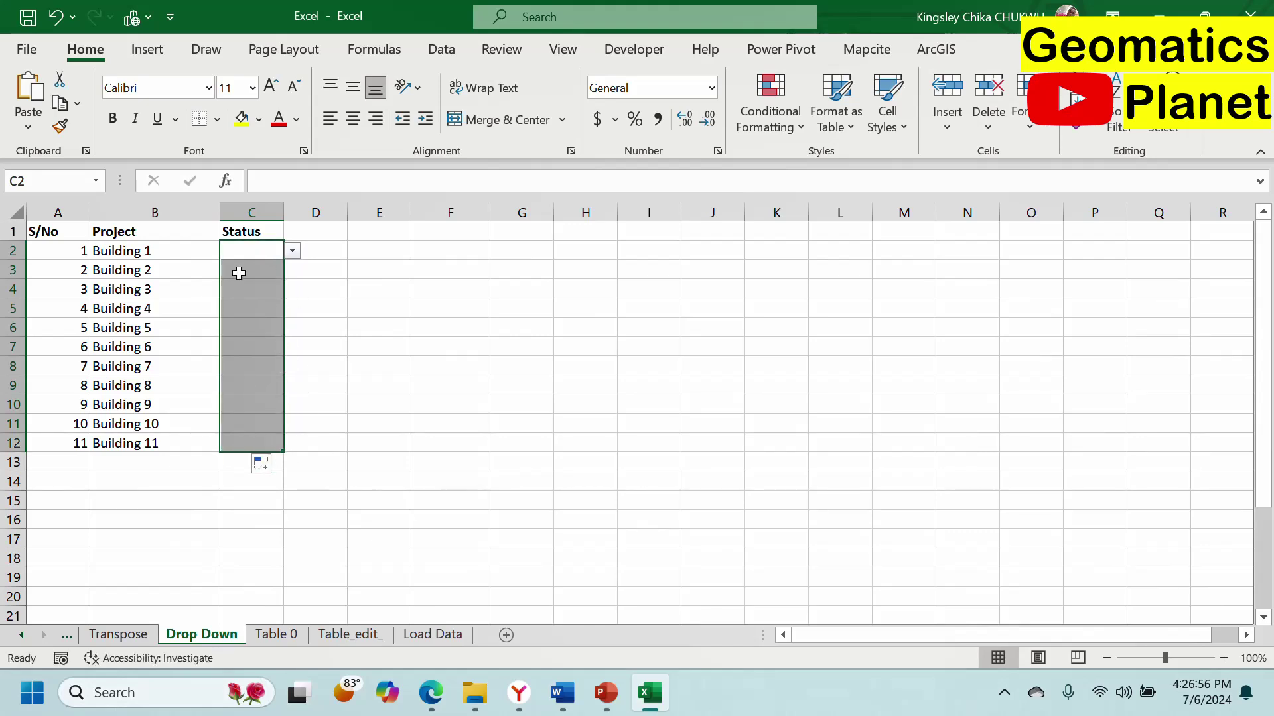
left_click(371, 328)
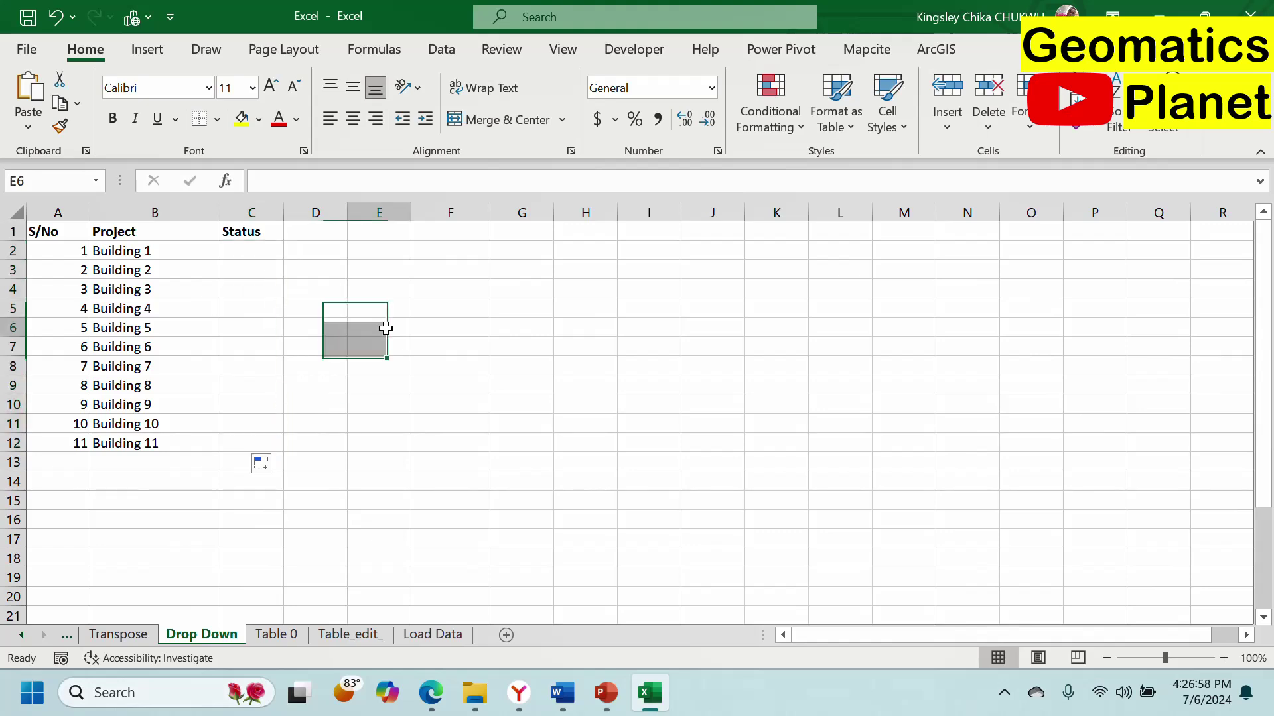
left_click(252, 307)
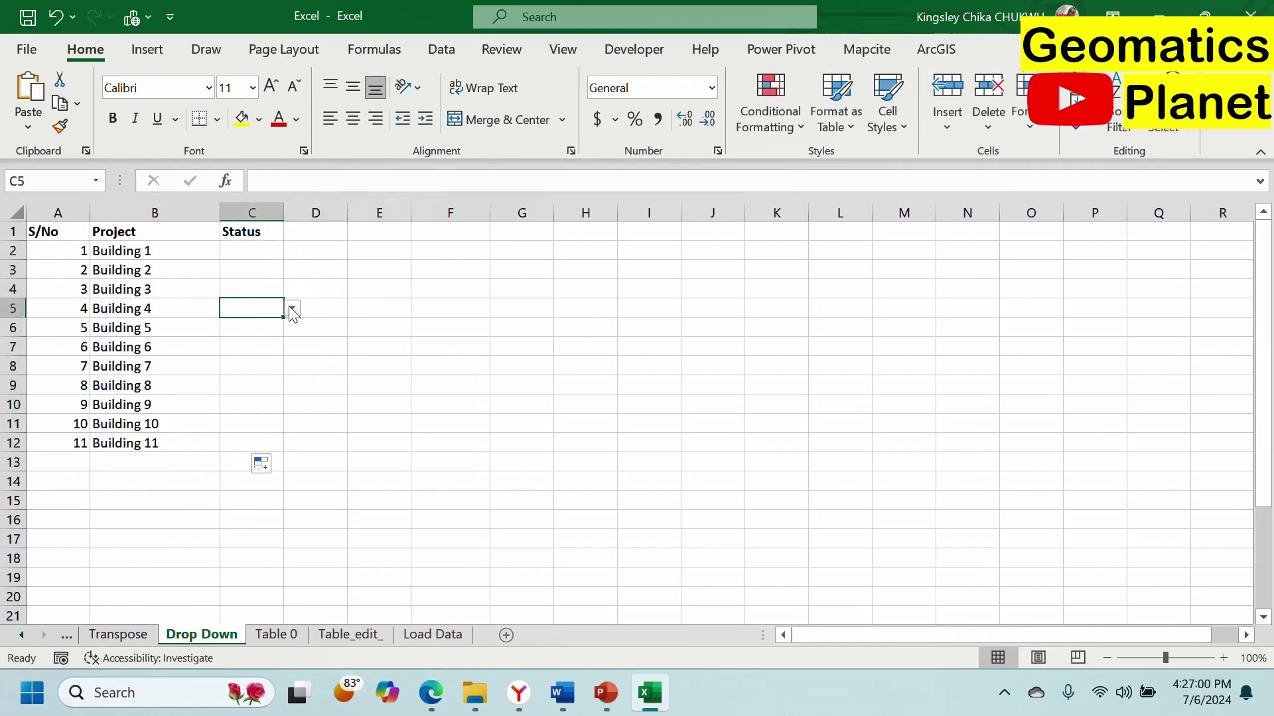
left_click(293, 310)
left_click(270, 339)
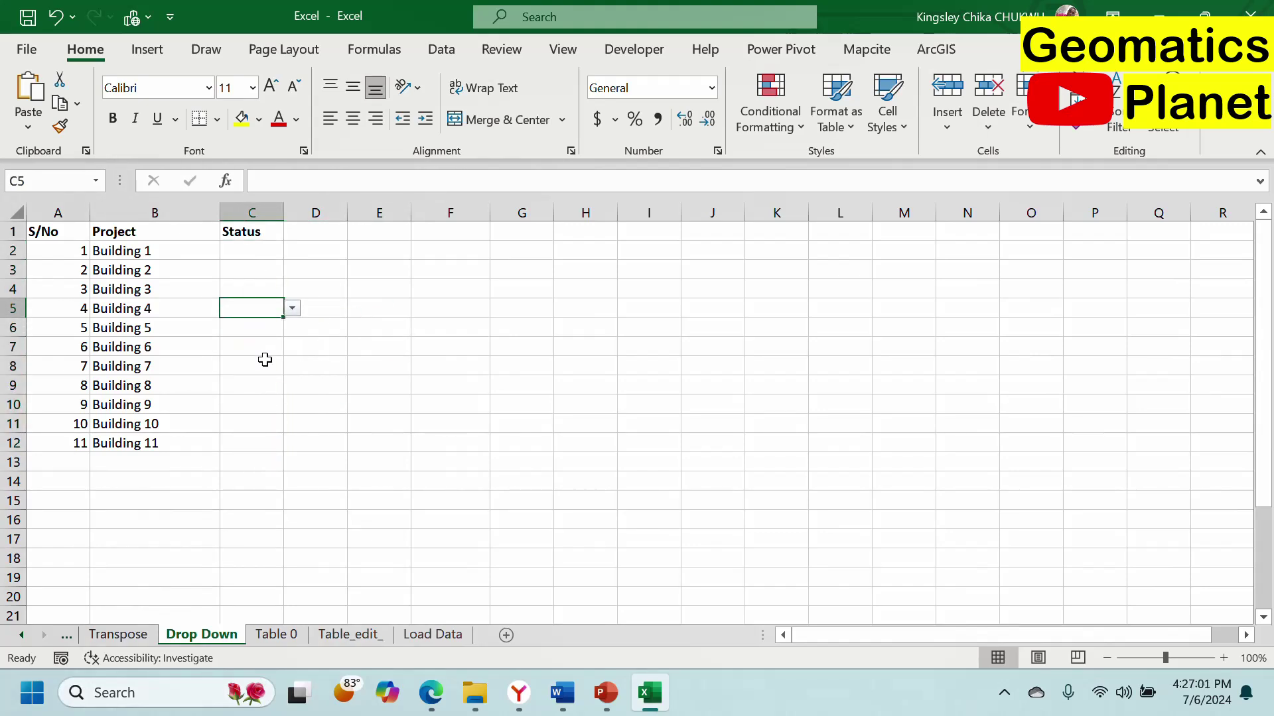
Choose Better in cell C12 and Best in cell C8 from their drop-down lists.
left_click(276, 445)
left_click(292, 443)
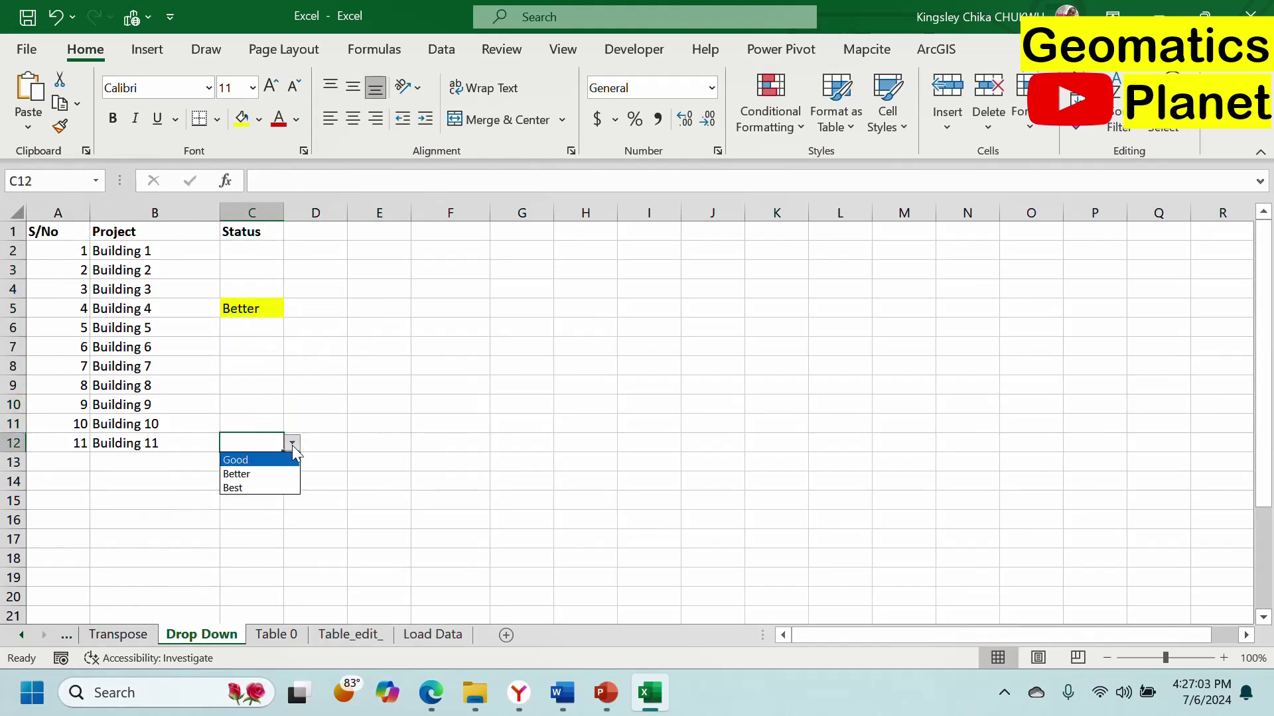
left_click(260, 475)
left_click(262, 364)
left_click(293, 367)
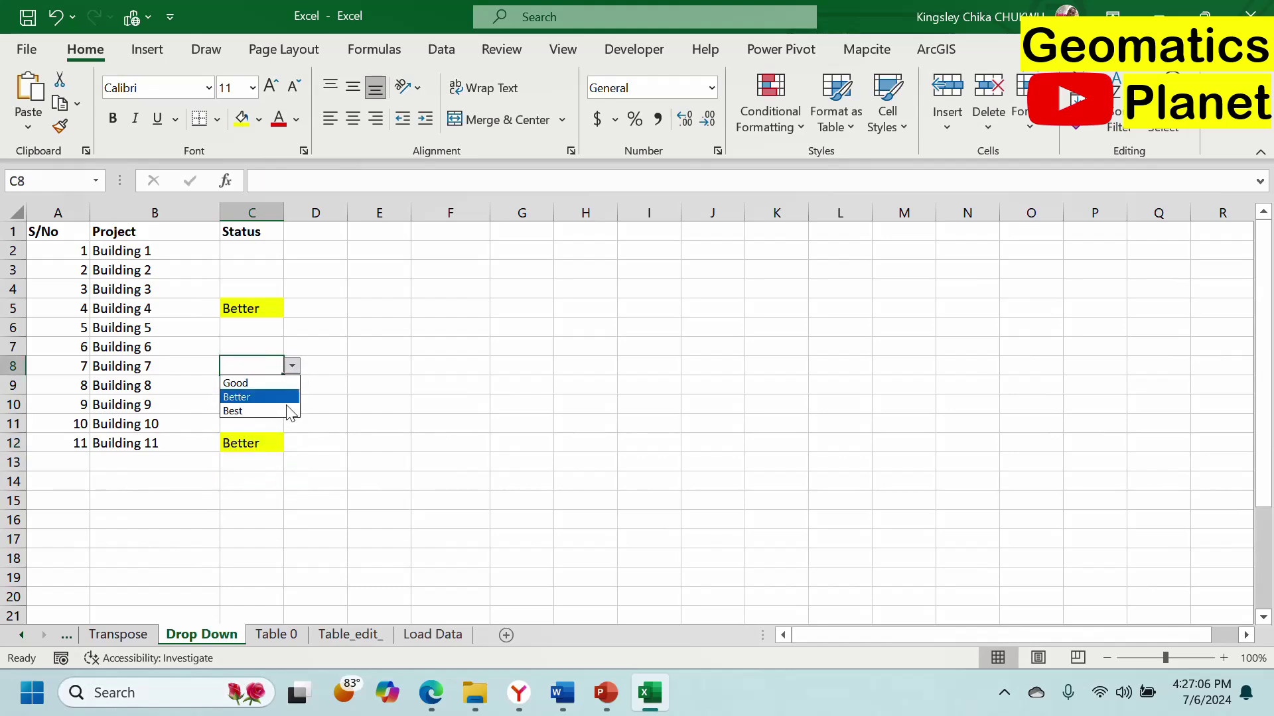
left_click(285, 413)
Choose Good in cell C2 and Better in cell C4 from their drop-down lists.
left_click(253, 251)
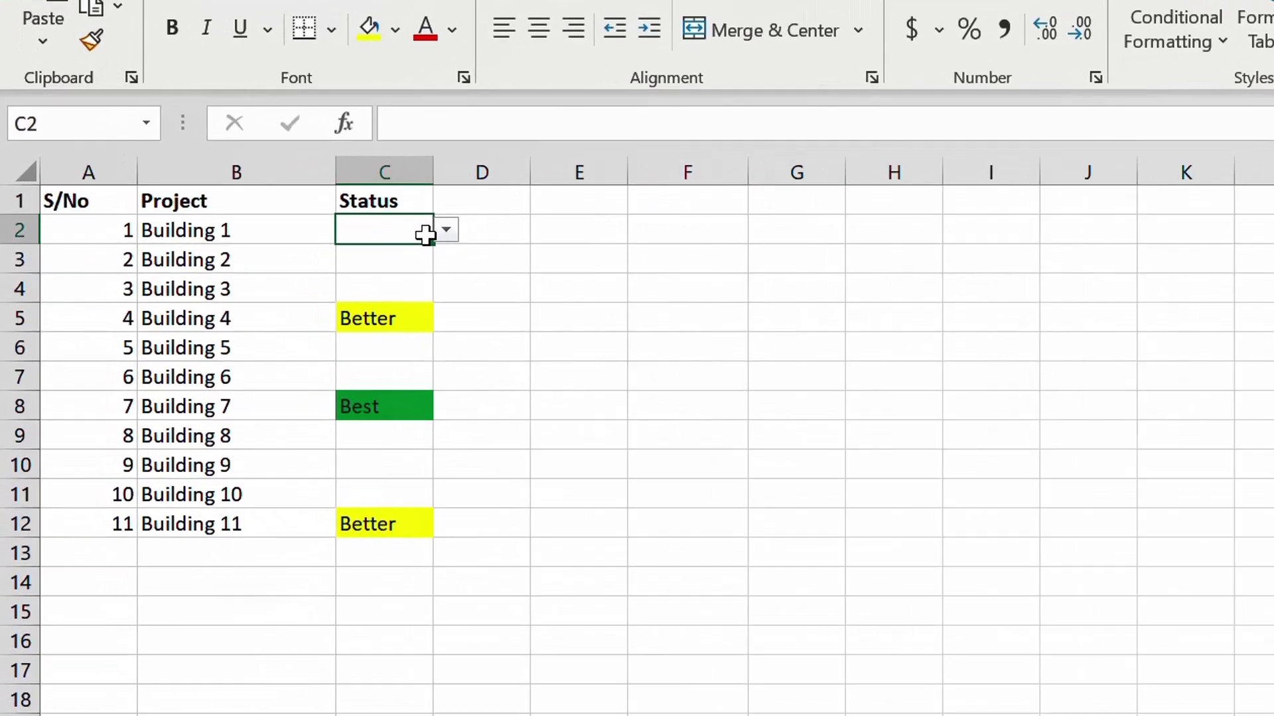
left_click(292, 251)
left_click(591, 250)
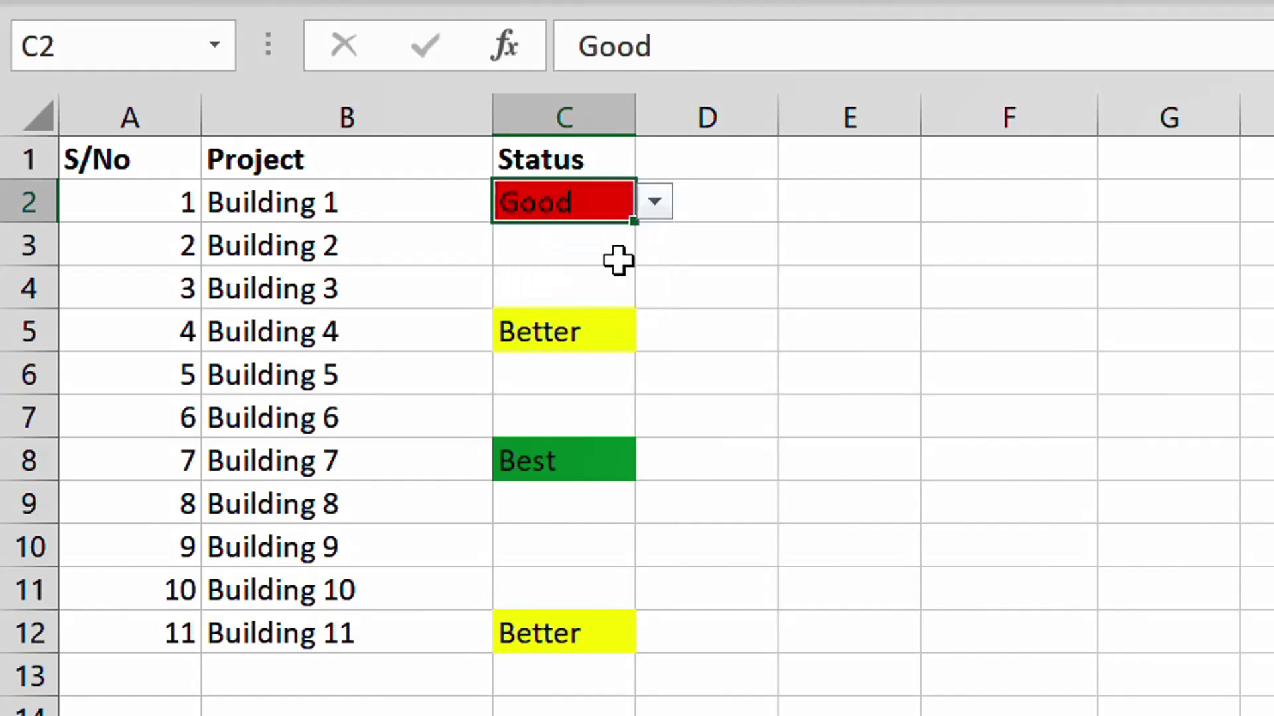
left_click(569, 279)
left_click(654, 287)
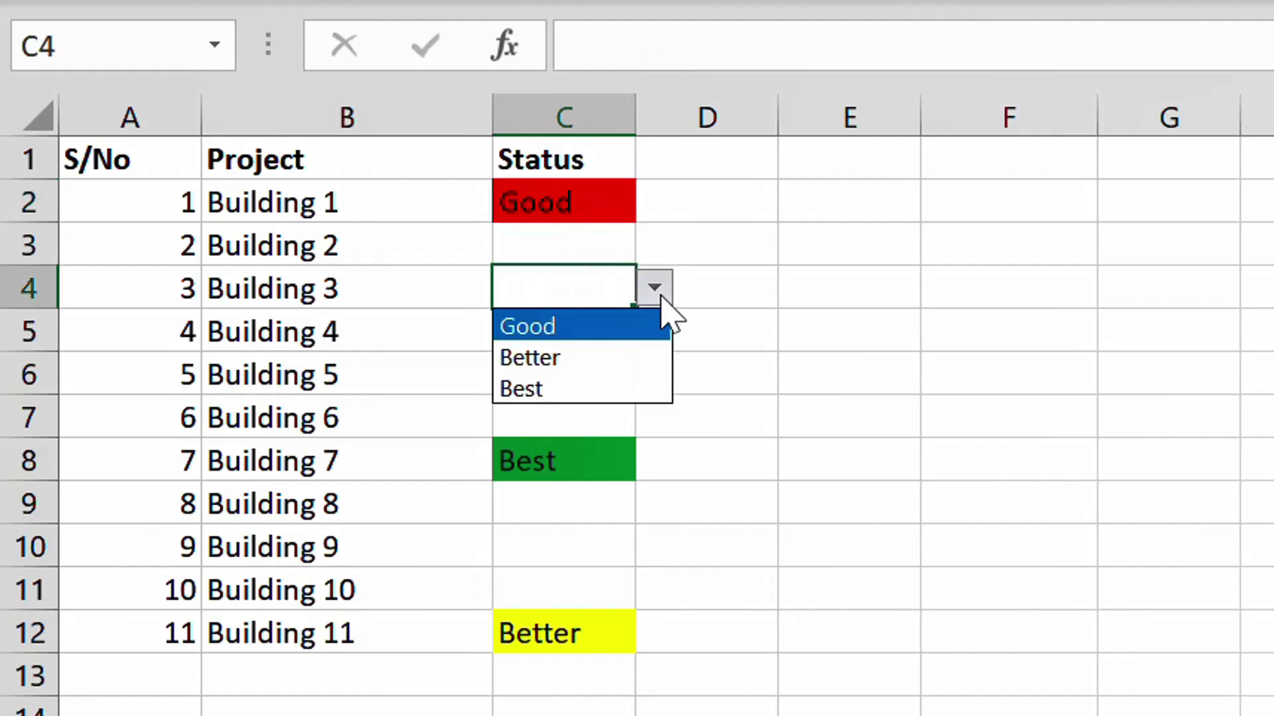
left_click(610, 358)
Choose Best in cell C3 and Better in cell C6 from their drop-down lists.
left_click(594, 245)
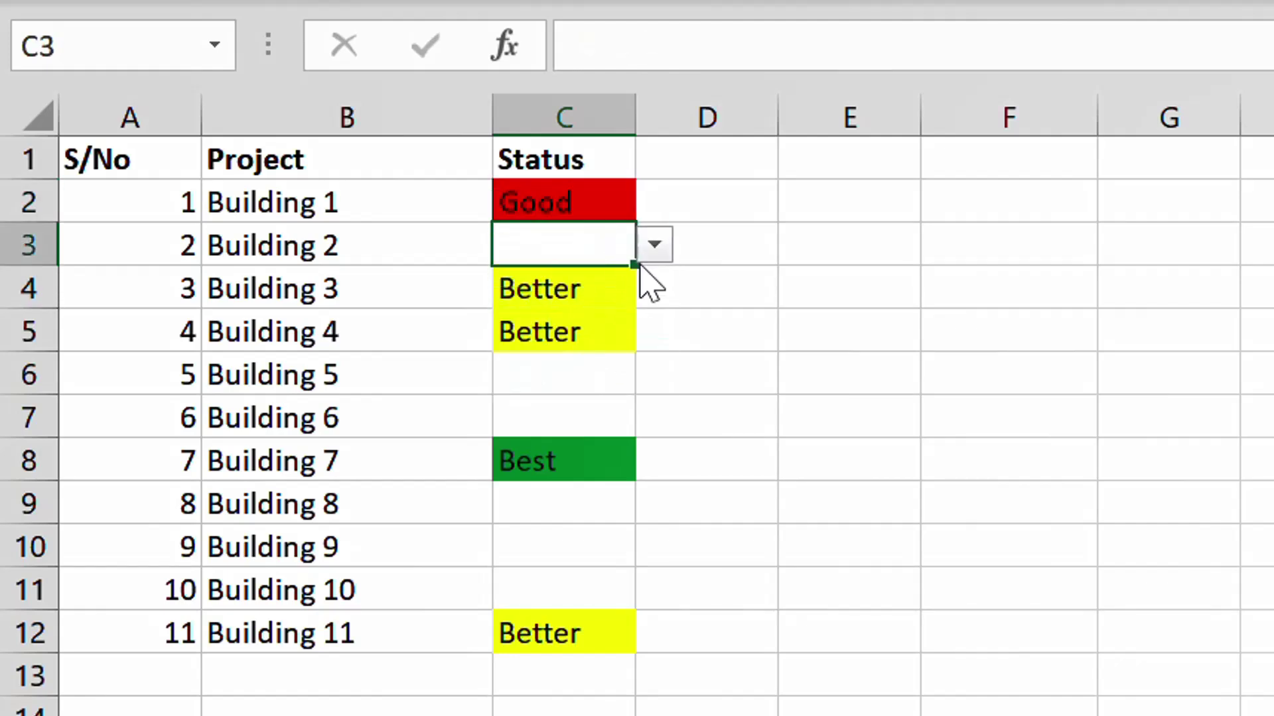
left_click(658, 255)
left_click(600, 345)
left_click(569, 388)
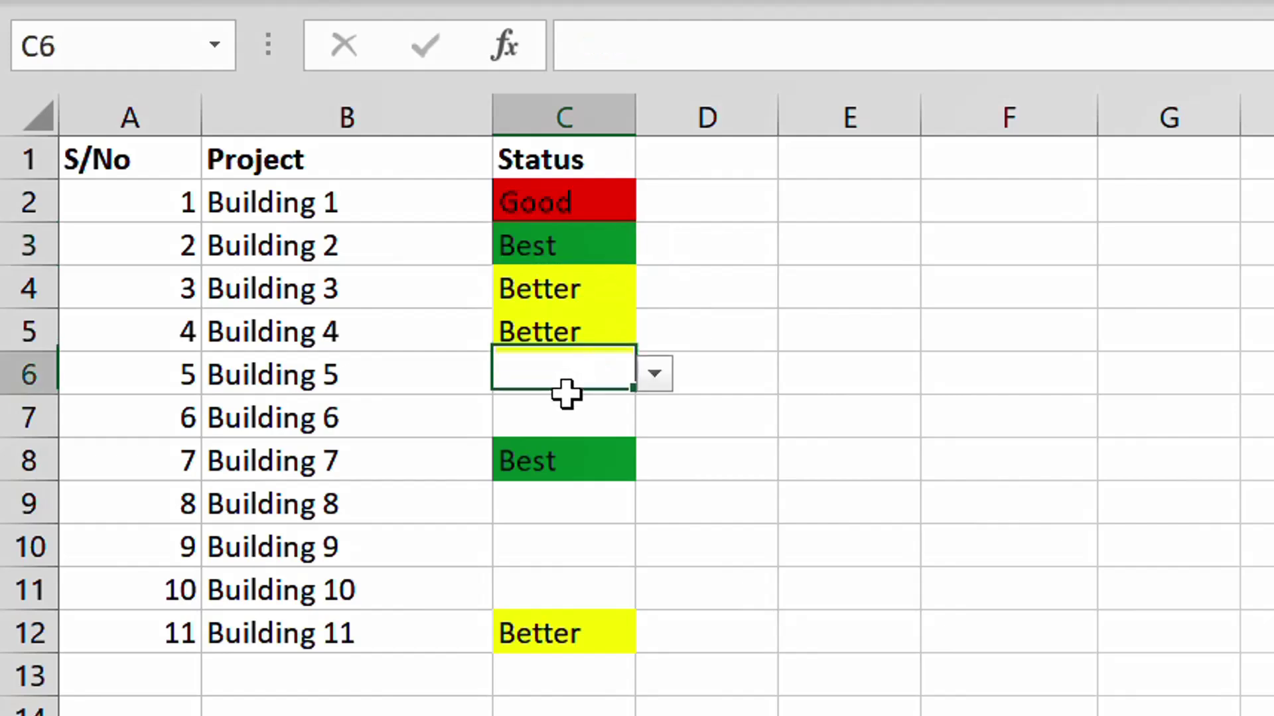
left_click(655, 376)
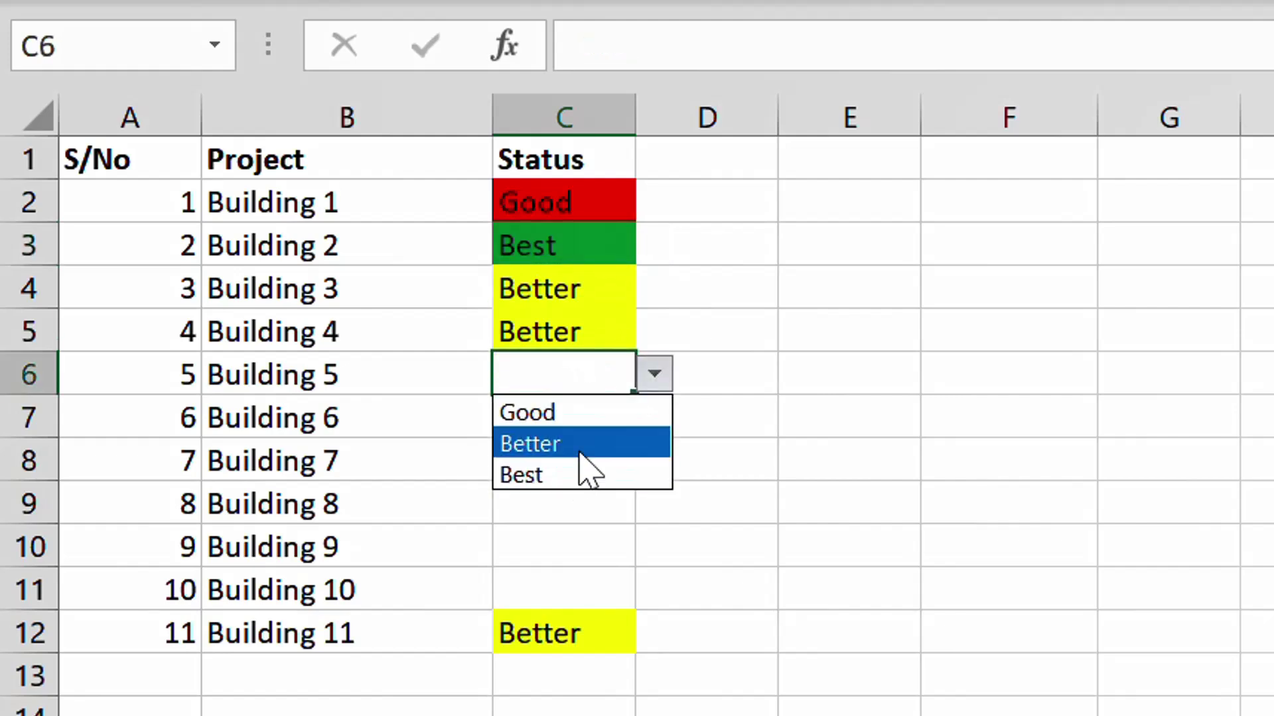
left_click(583, 443)
Choose Best in cells C10 and C11 from their drop-down lists.
left_click(617, 547)
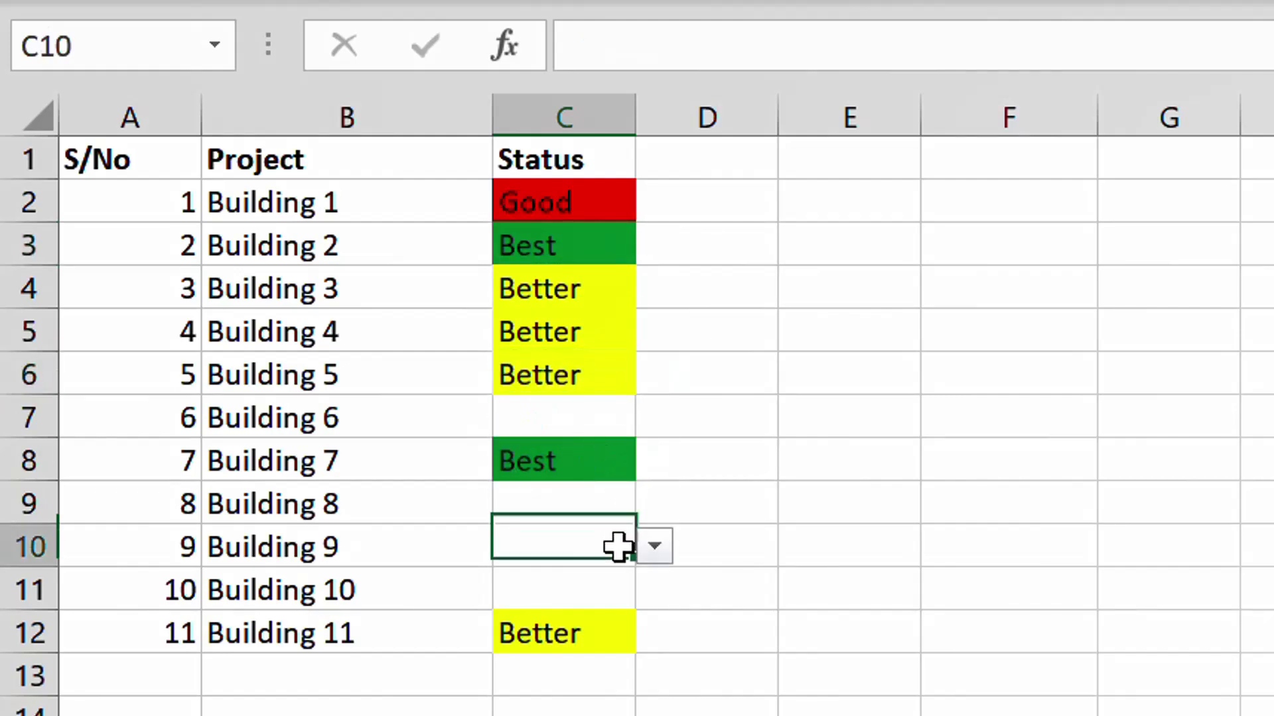
left_click(655, 551)
left_click(617, 650)
left_click(617, 592)
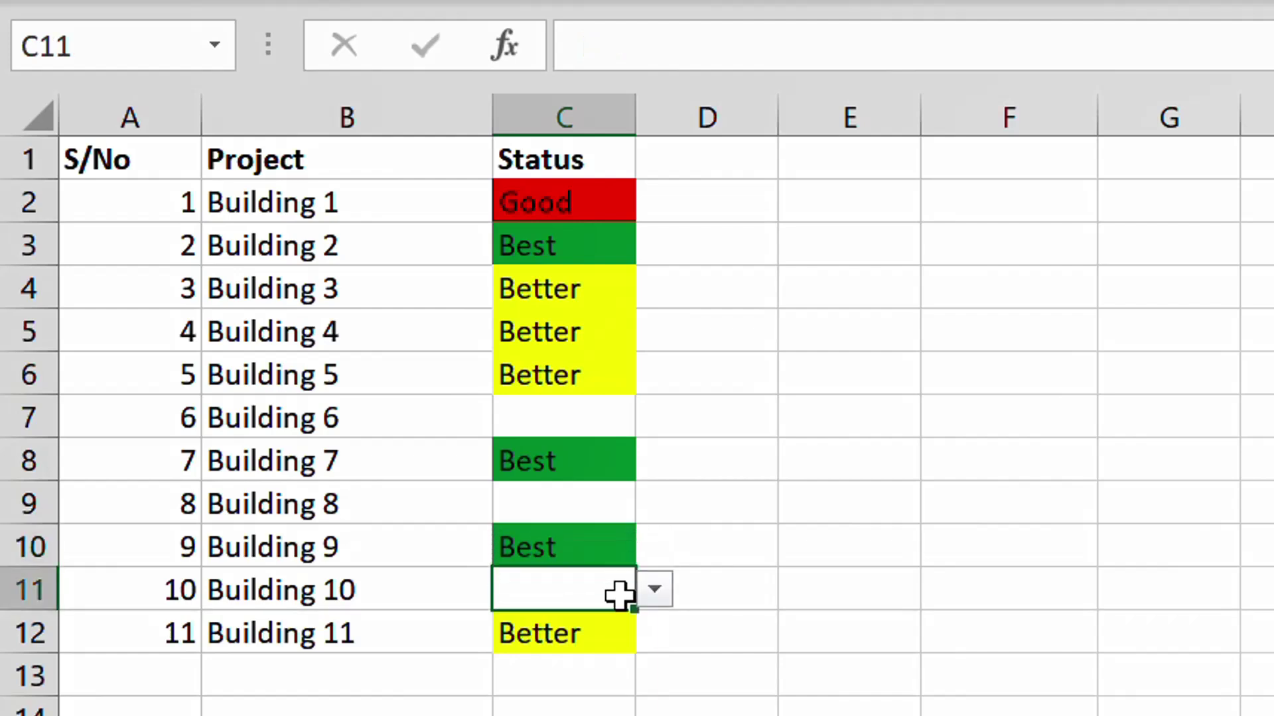
left_click(653, 600)
left_click(603, 691)
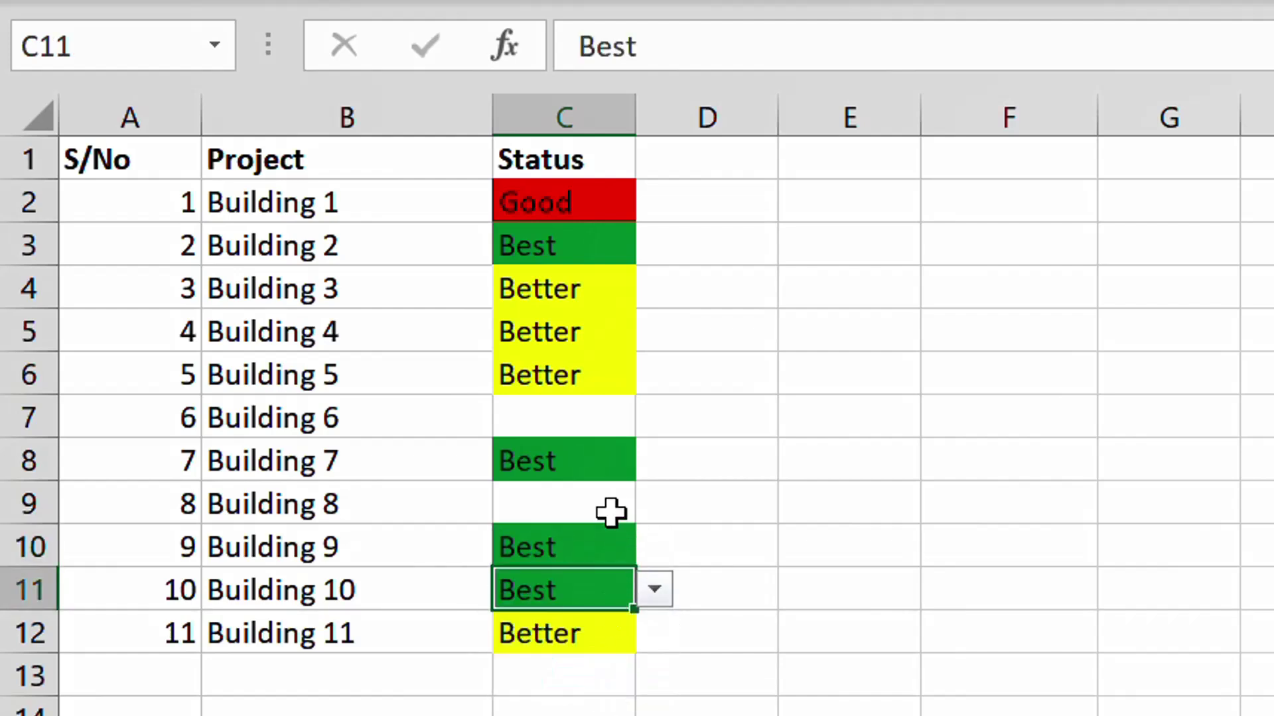
Choose Good in cells C9 and C7 from their drop-down lists to complete the Status column.
left_click(608, 512)
left_click(655, 504)
left_click(607, 541)
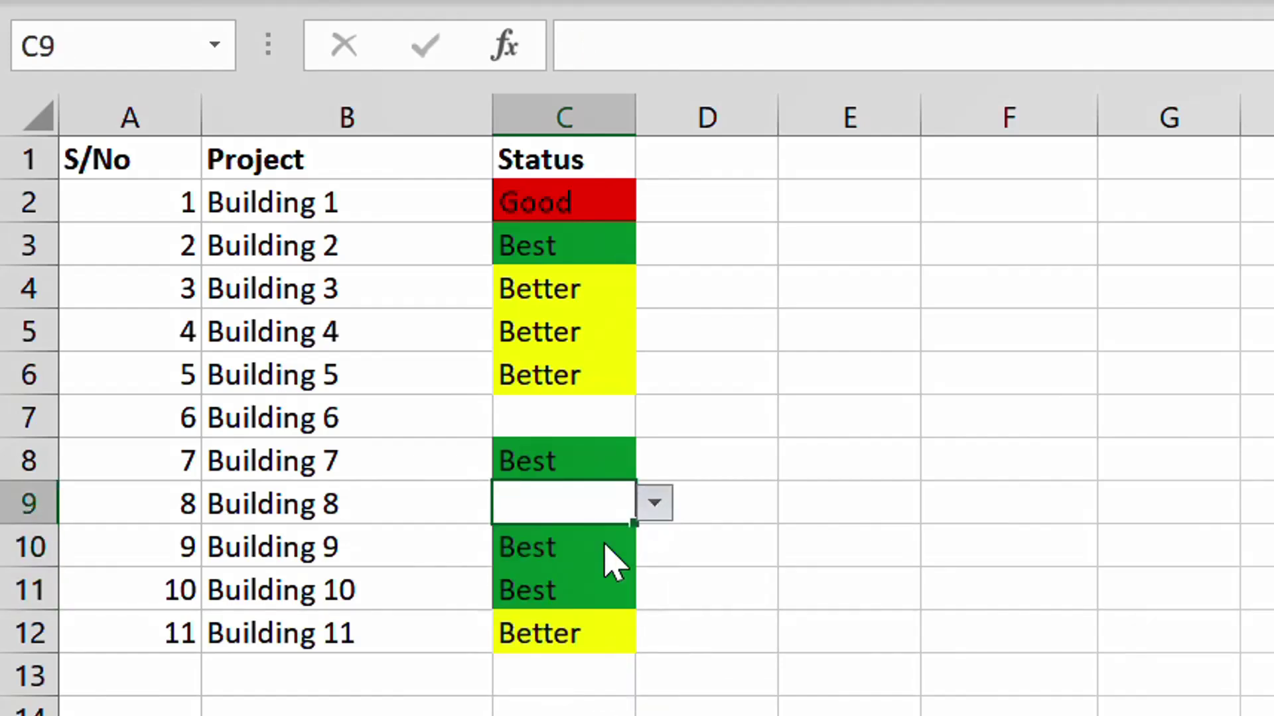
left_click(606, 426)
left_click(654, 416)
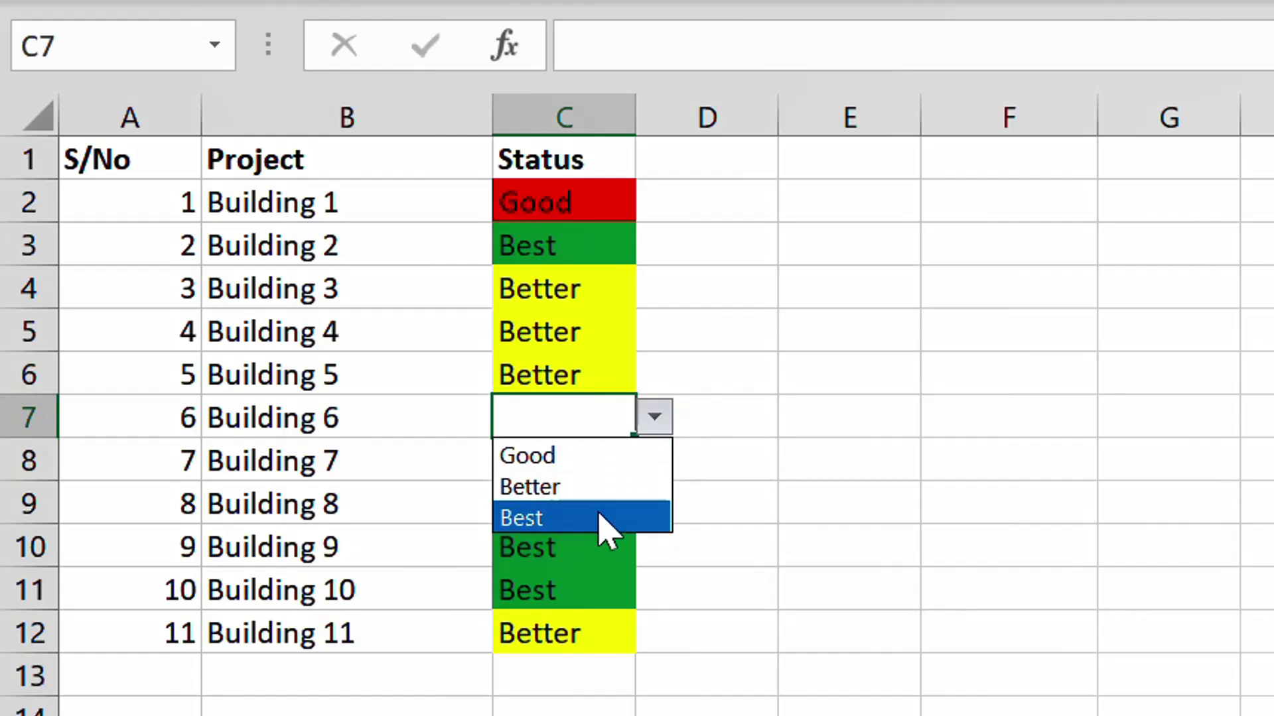
left_click(597, 456)
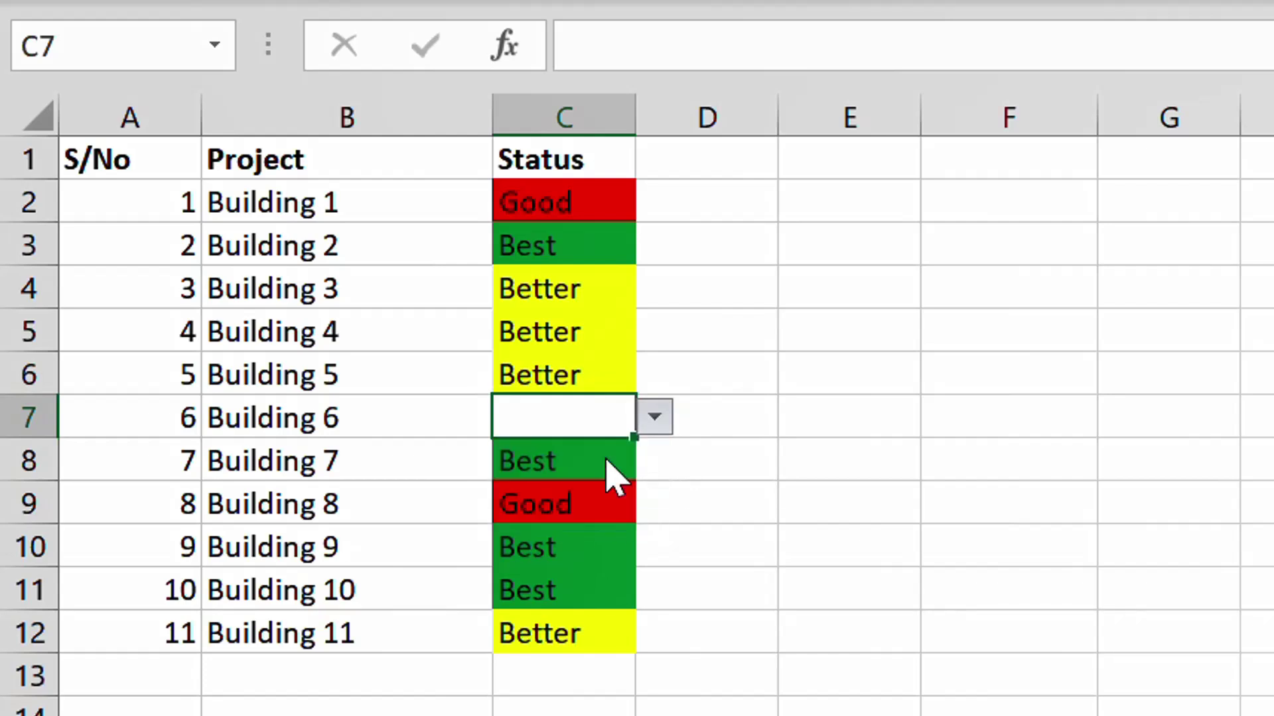
left_click(865, 494)
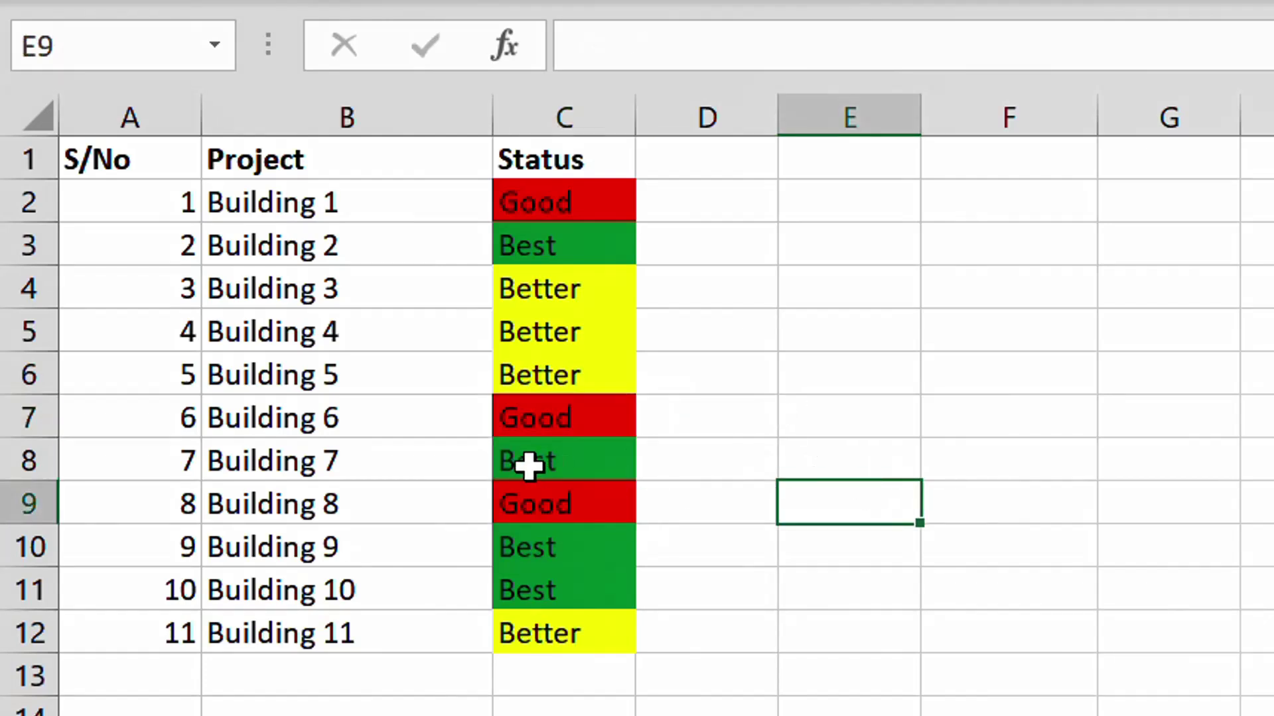
scroll(187, 398, "up", 1)
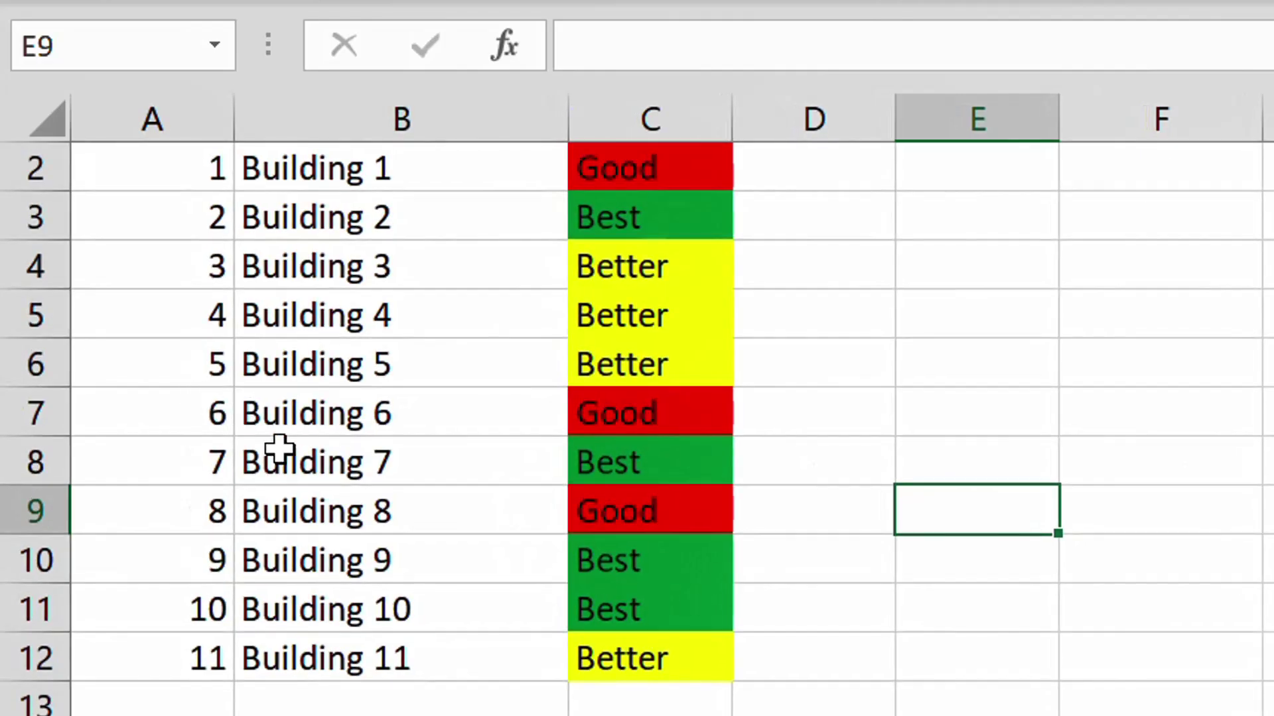
scroll(156, 409, "up", 1)
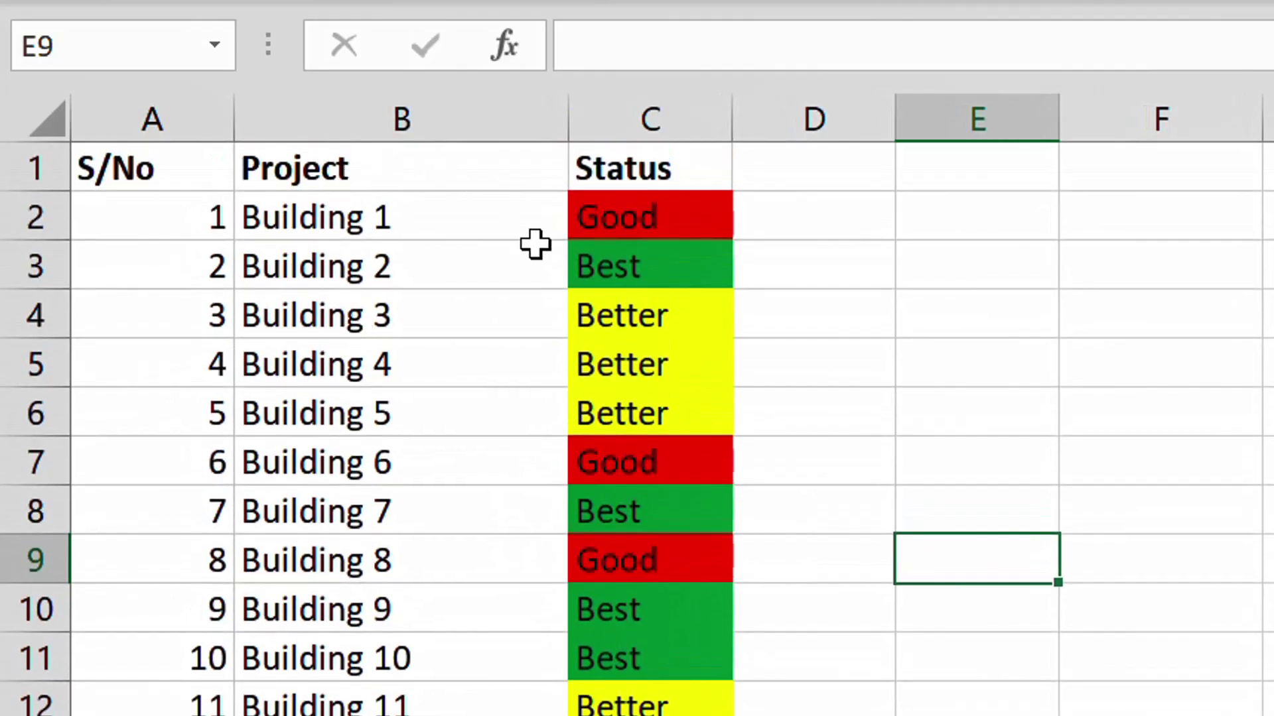